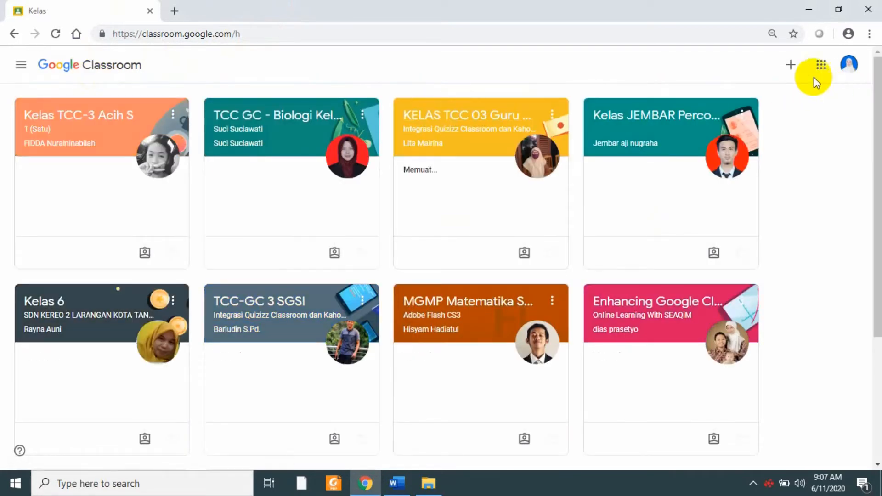
Step: Start creating a new class and acknowledge the school-use notice
click(790, 71)
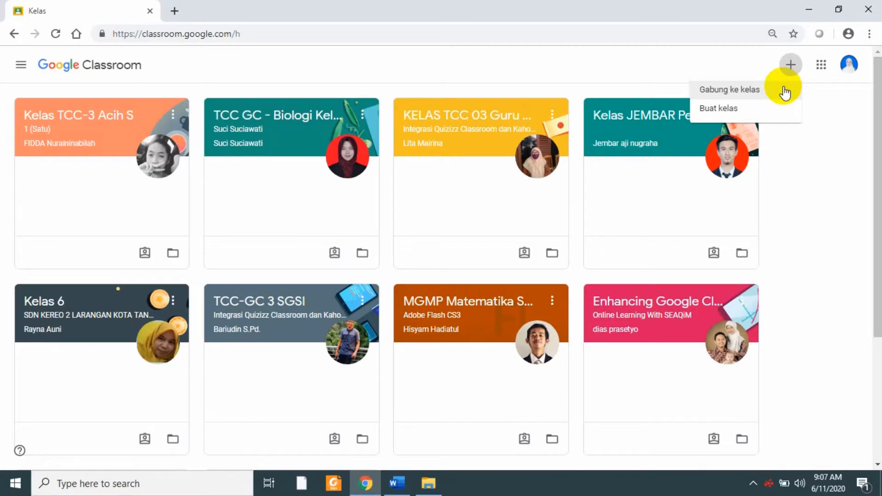
click(780, 109)
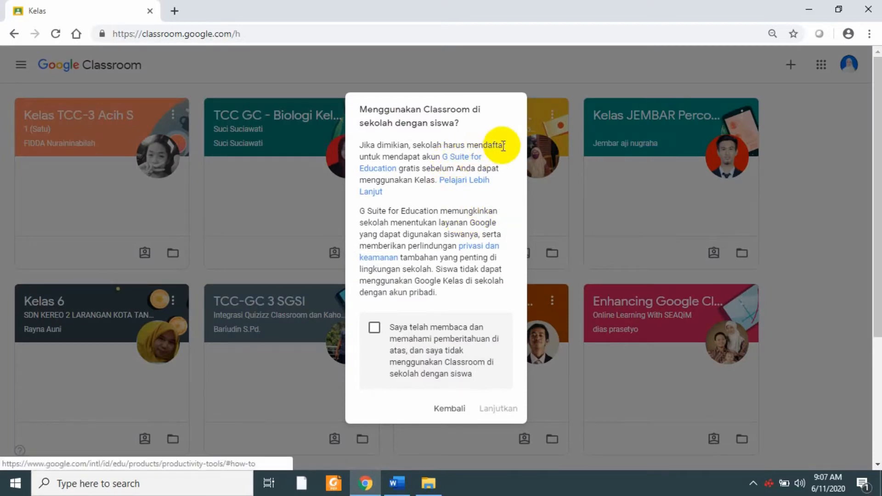
click(374, 333)
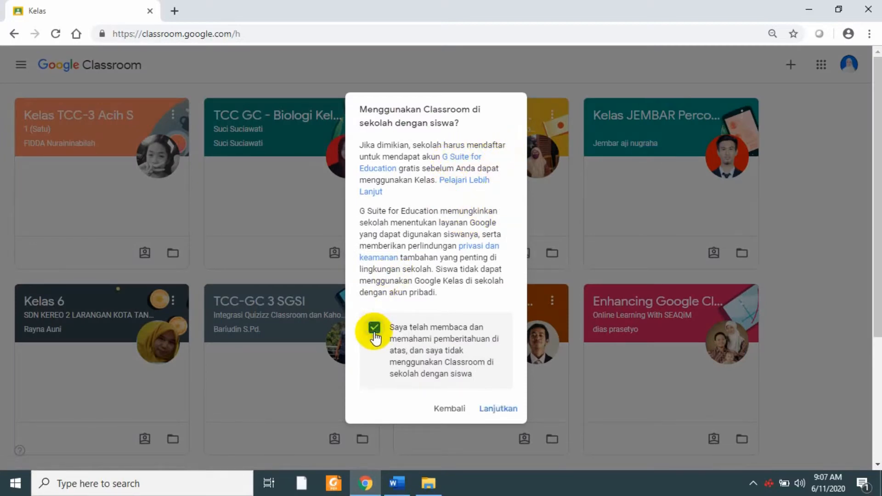
click(499, 410)
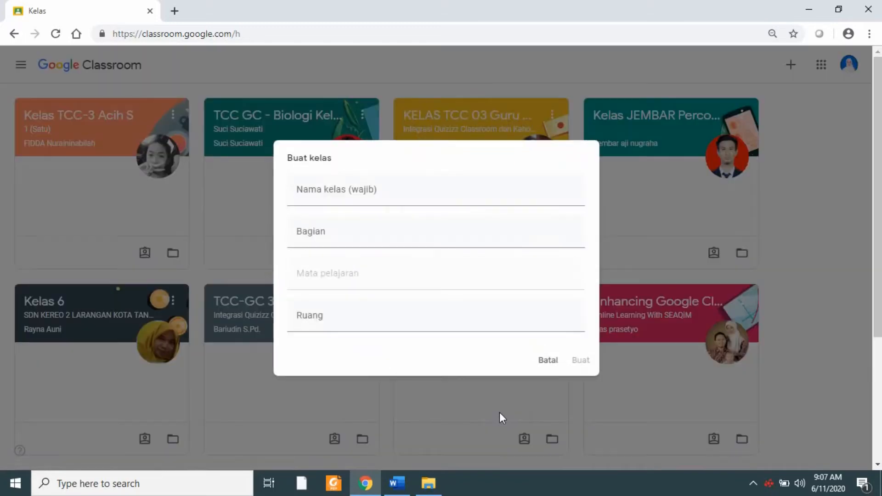
Step: Name the class 'TCC GC 03' followed by the teacher's name, with subject Matematika
click(502, 202)
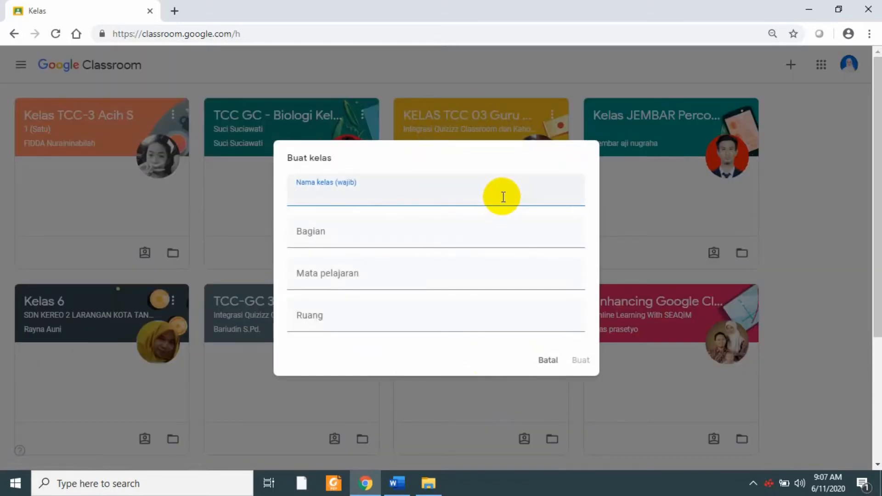
text(TCC GC 03 Mr)
key(BackSpace)
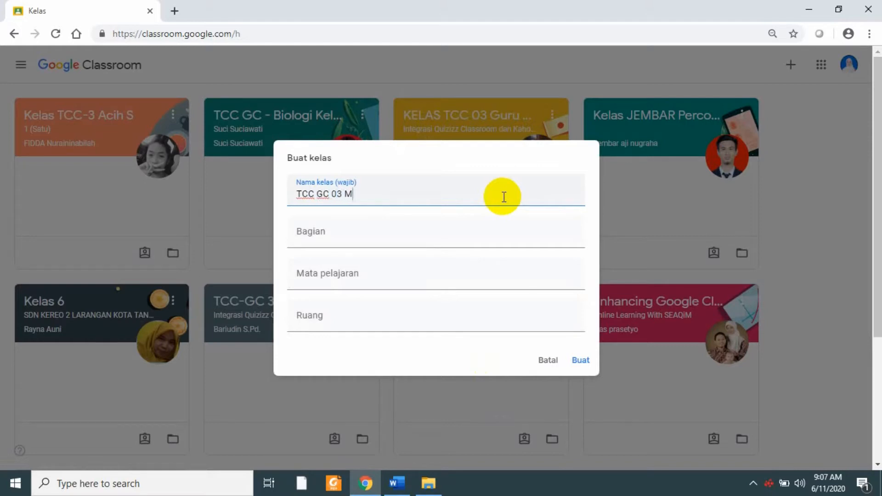
text(s Sylvia)
click(472, 270)
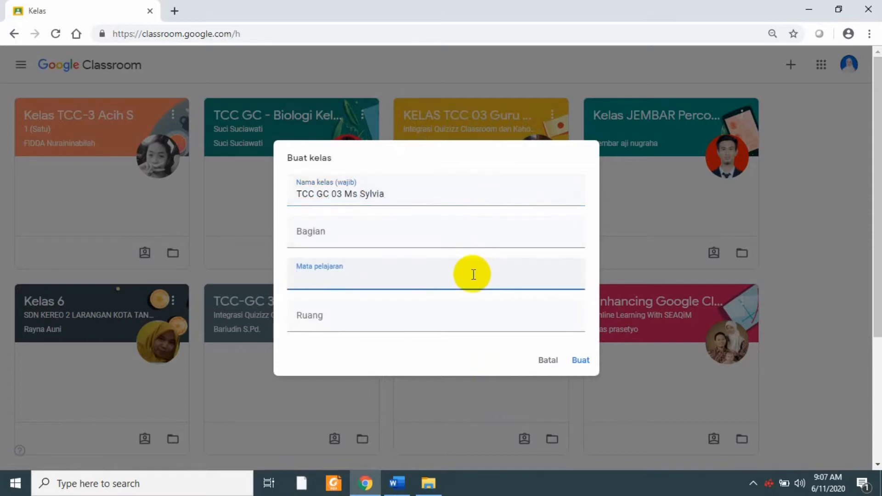
text(Matematika)
Step: Copy the title line from the Word document for use in the class form
click(399, 484)
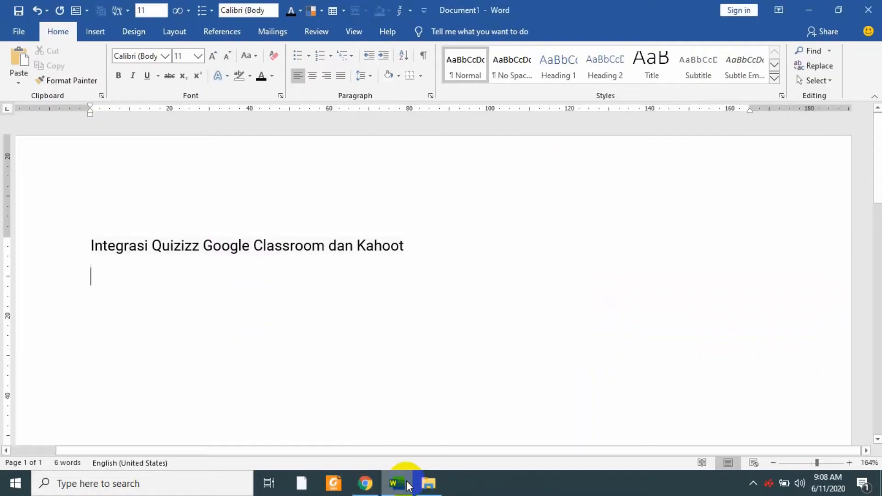
drag(443, 244, 130, 254)
key(ctrl+c)
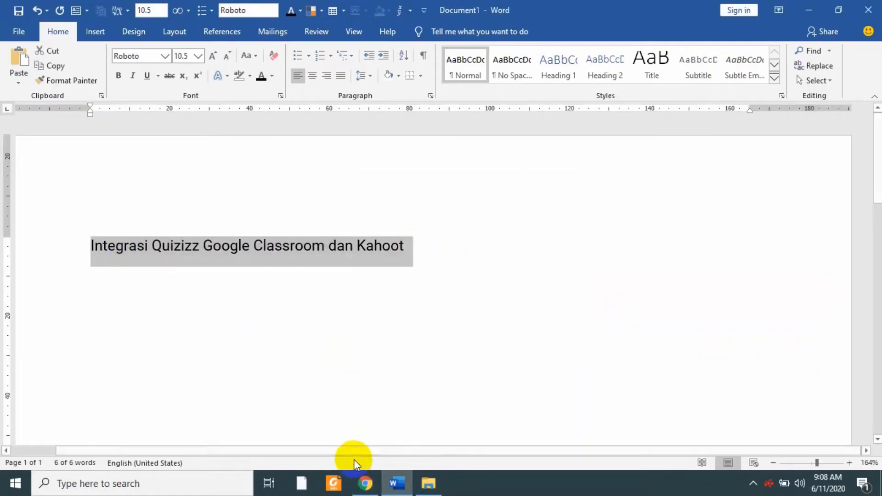
click(364, 485)
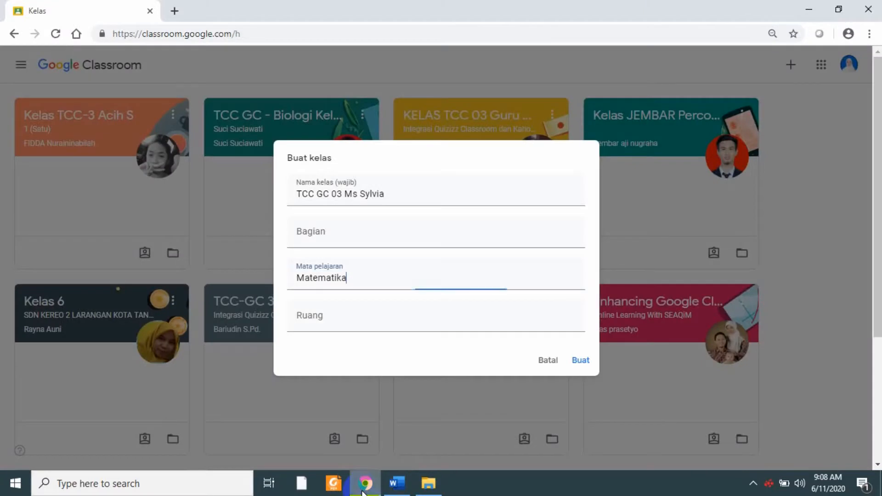
Step: Paste 'Integrasi Quizizz Google Classroom dan Kahoot' as the section and create the class
click(413, 233)
key(ctrl+v)
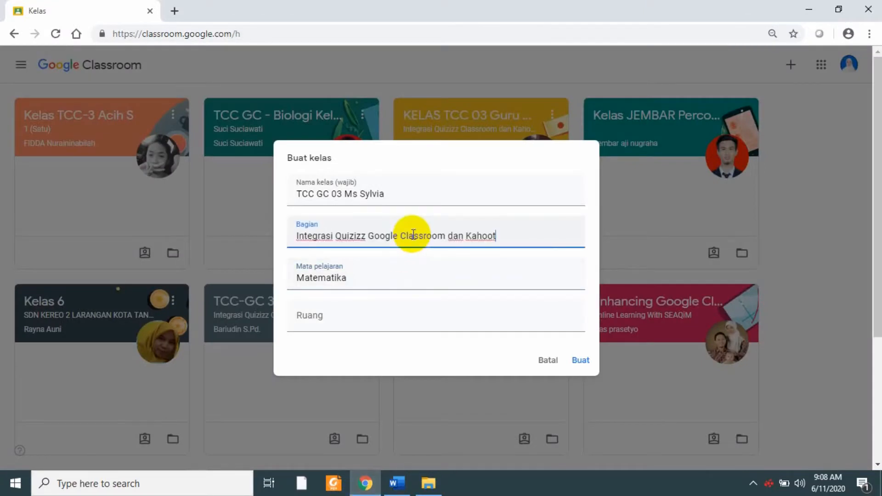
click(582, 360)
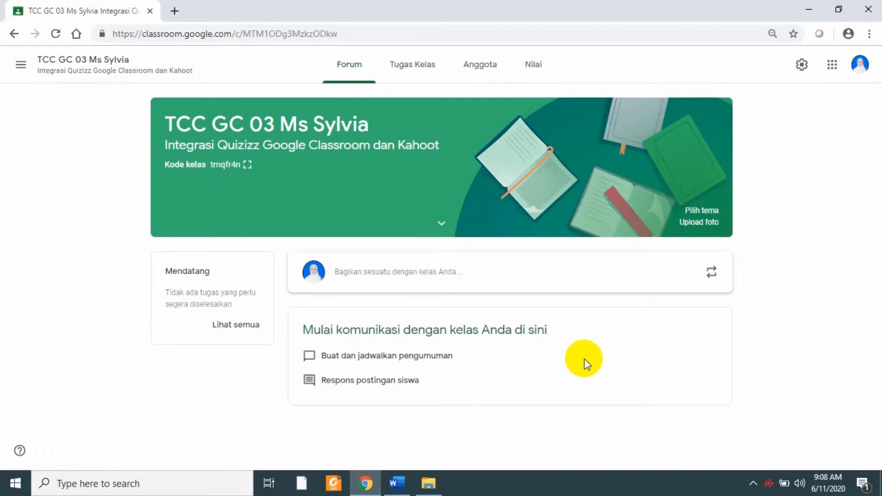
Step: Browse the banner themes in English & History, Math & Science, Arts and Sports
click(708, 220)
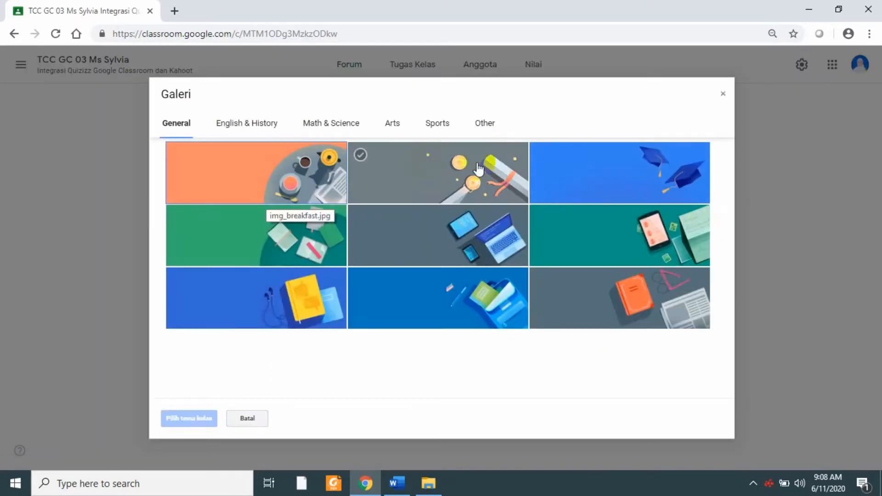
click(262, 128)
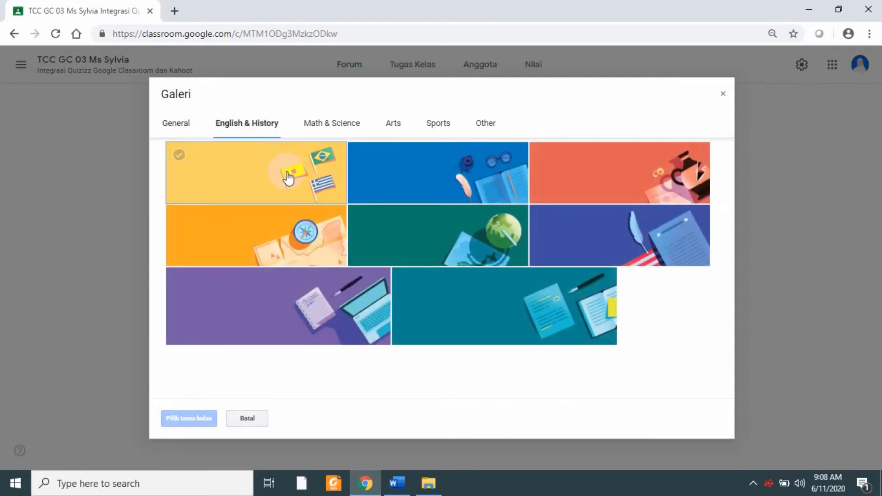
click(391, 171)
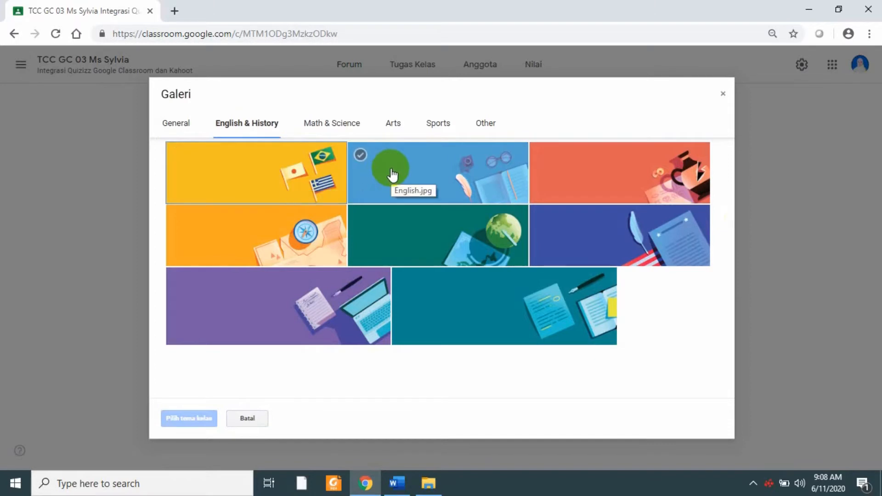
click(343, 129)
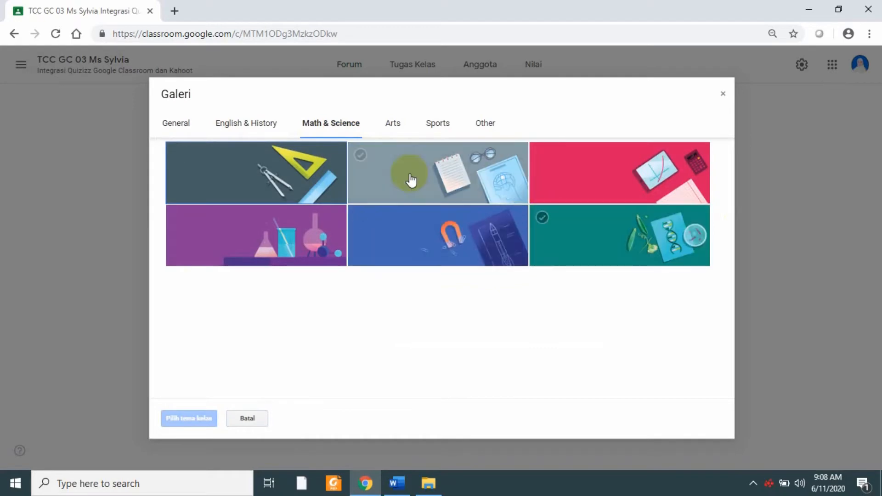
click(399, 127)
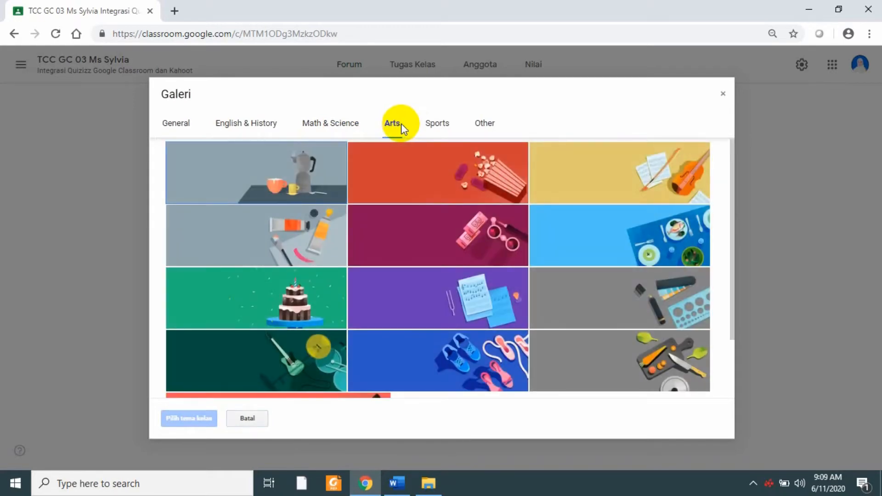
click(441, 133)
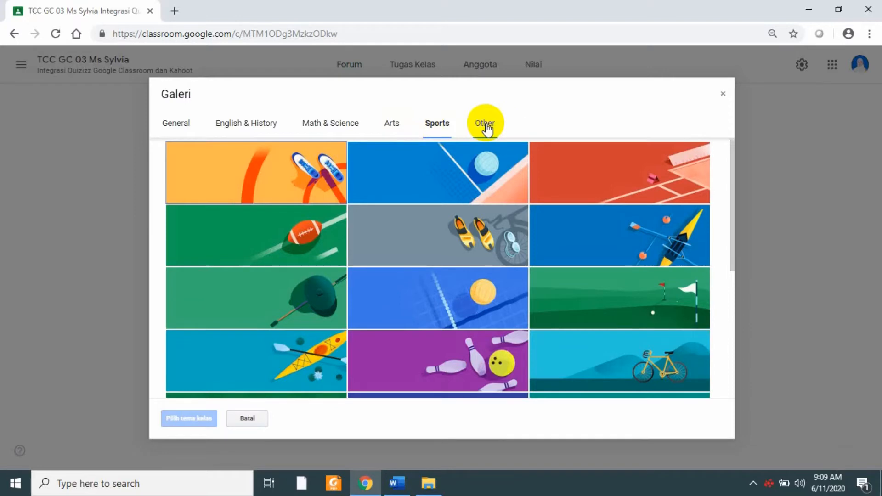
click(176, 129)
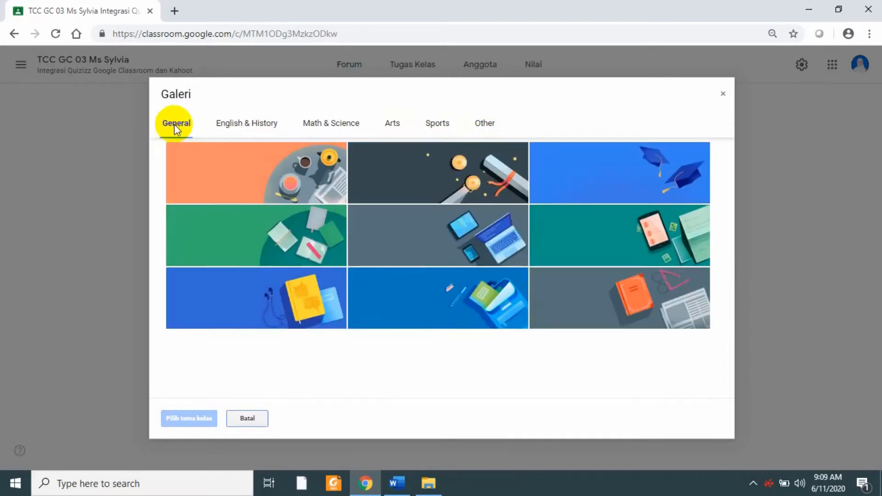
Step: Apply the General laptops-and-tablets theme, then view and close the enlarged class code
click(423, 227)
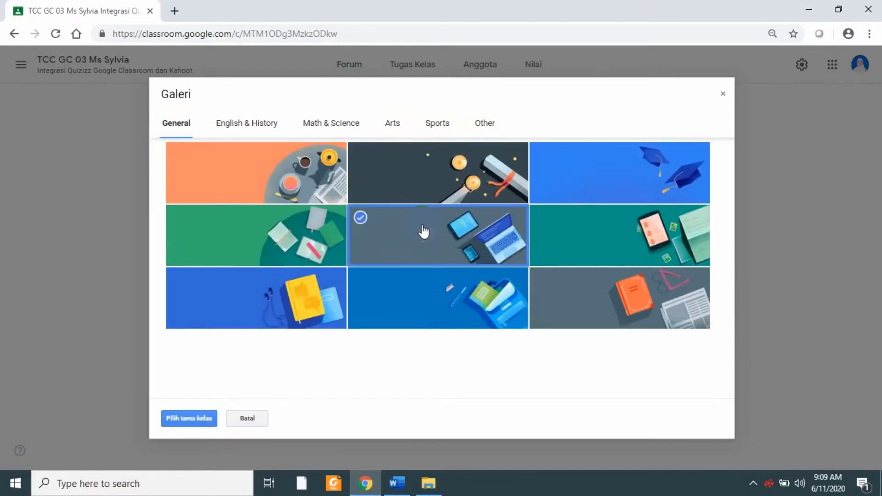
click(195, 418)
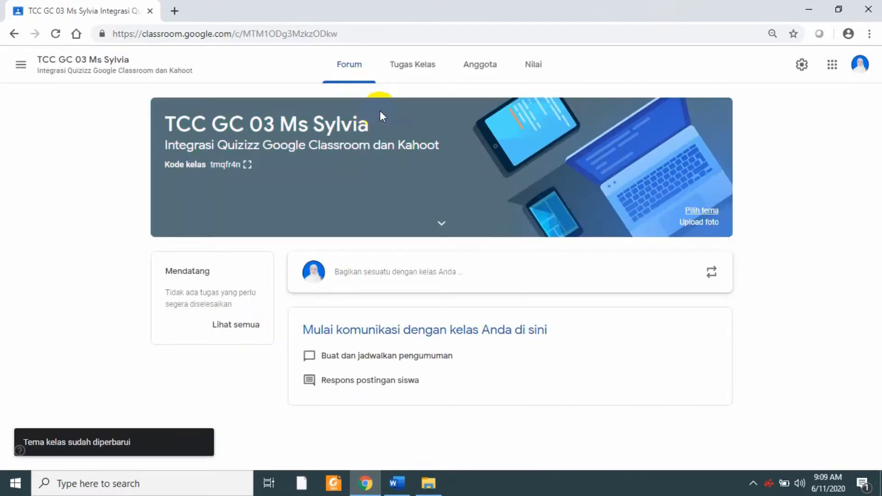
click(247, 165)
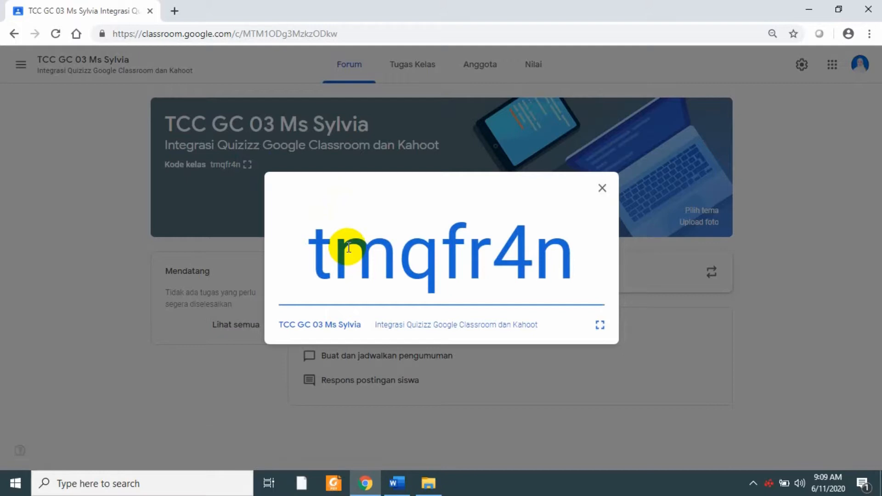
click(602, 189)
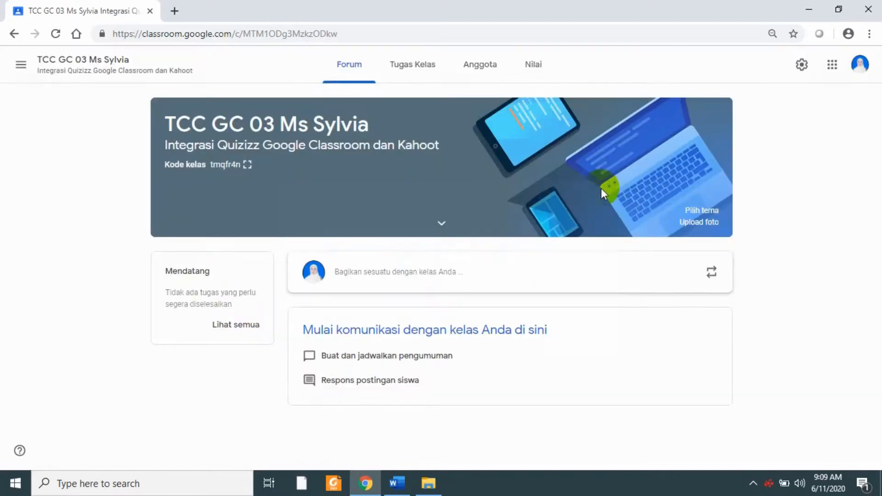
Step: Reset the class code to a new one in the class settings
click(799, 67)
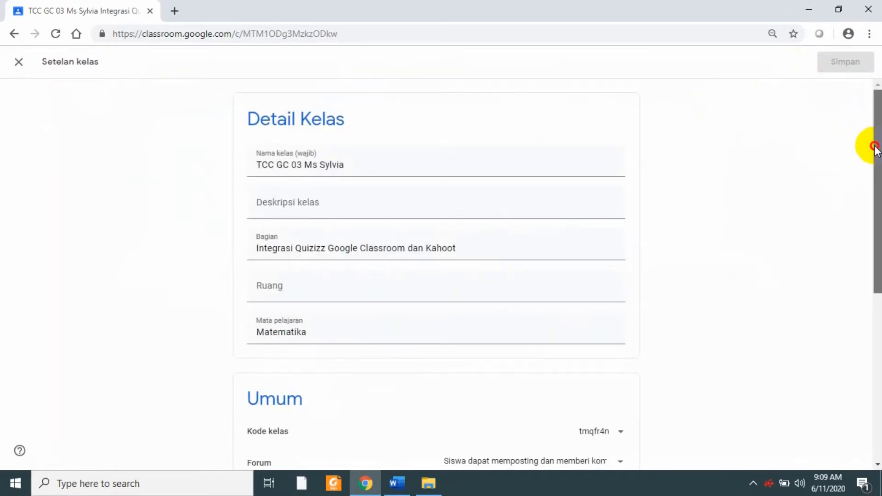
drag(874, 146, 872, 238)
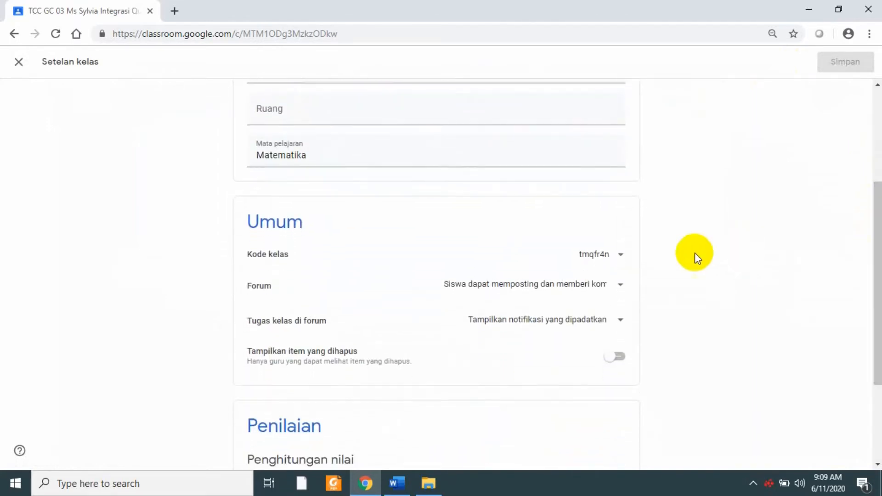
click(622, 262)
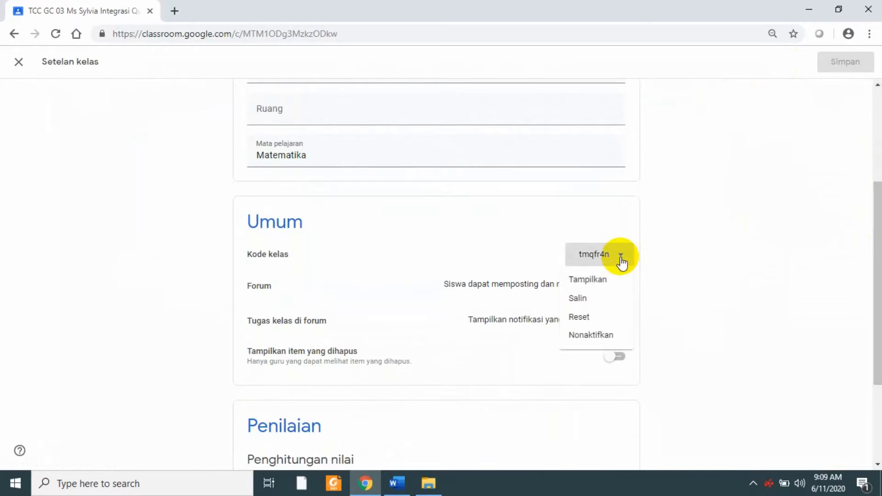
click(610, 320)
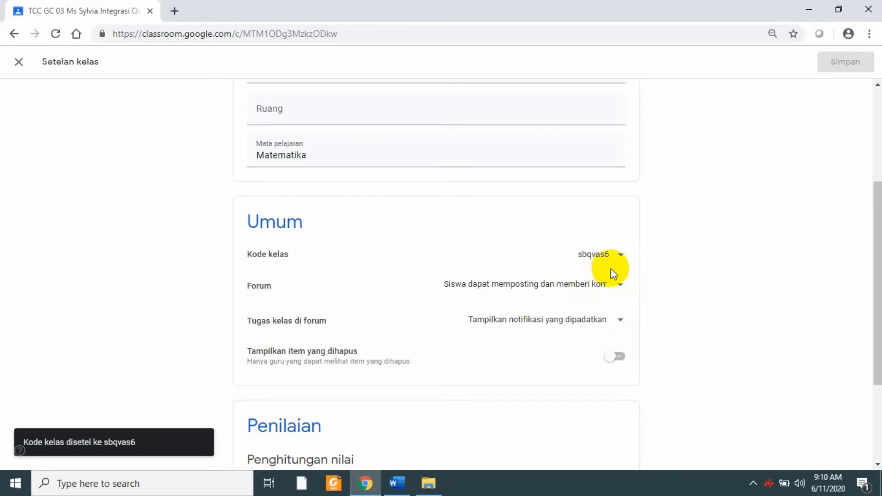
Step: Let students post and comment, show classwork details on the stream, and show deleted items
click(625, 288)
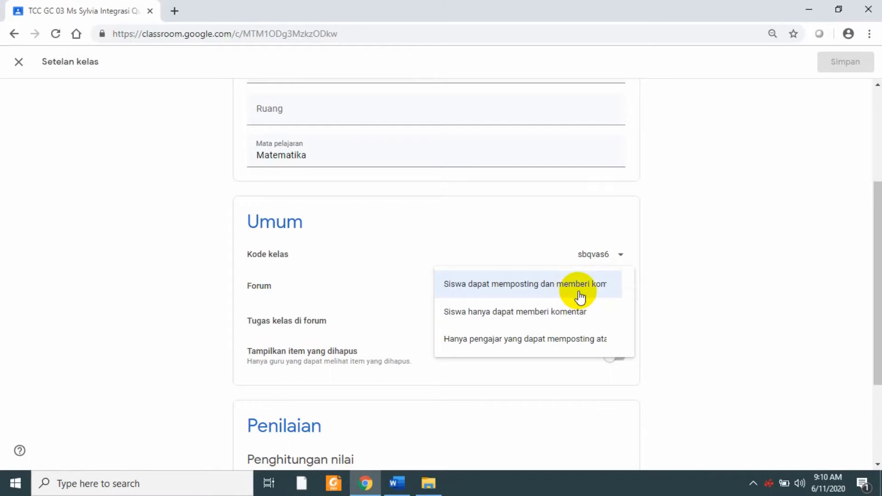
click(693, 277)
click(619, 322)
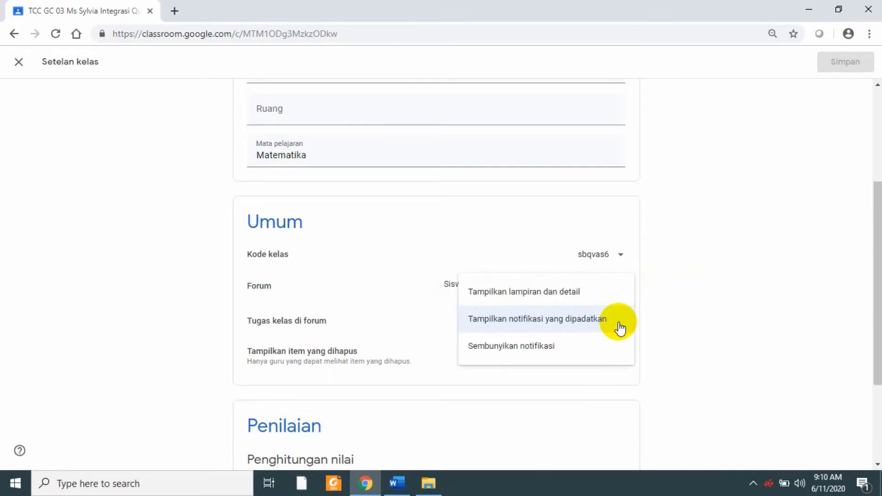
click(608, 292)
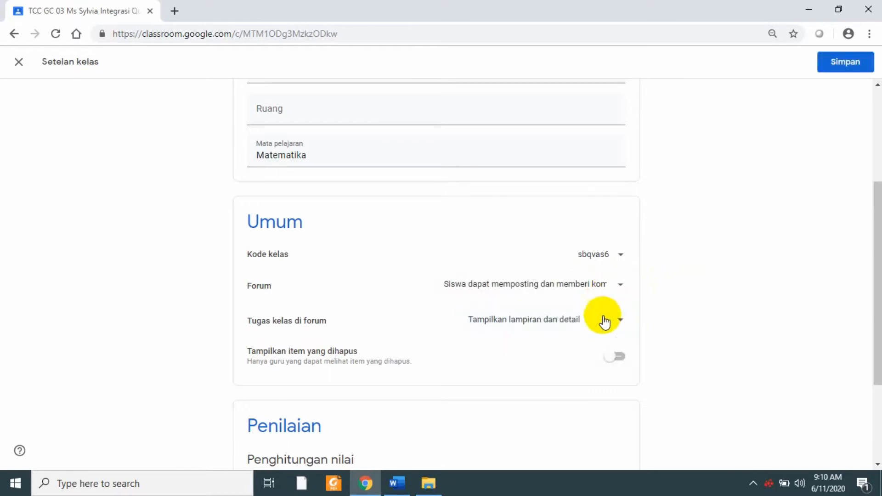
click(610, 357)
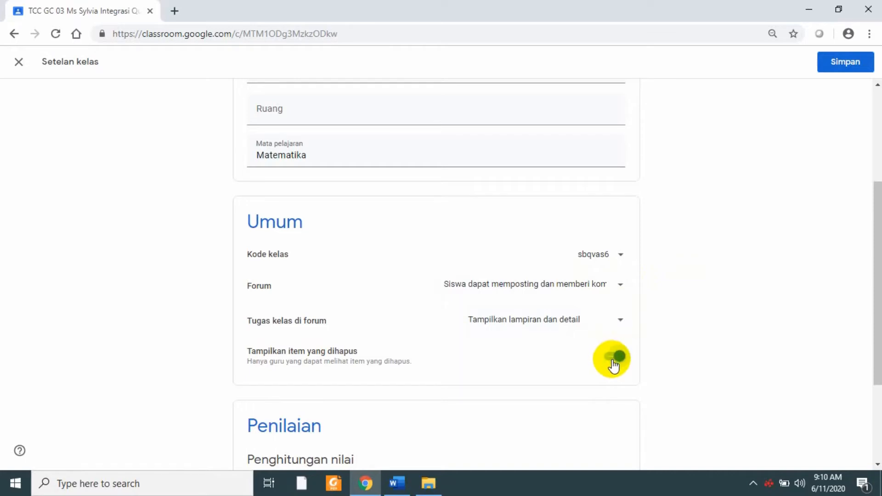
Step: Set overall grading to Poin total, show the overall grade to students, and save
drag(871, 294, 873, 413)
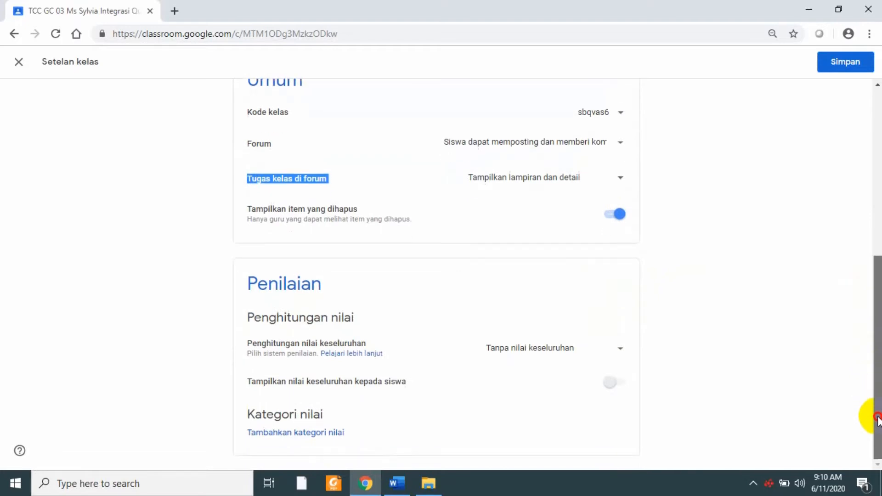
click(615, 351)
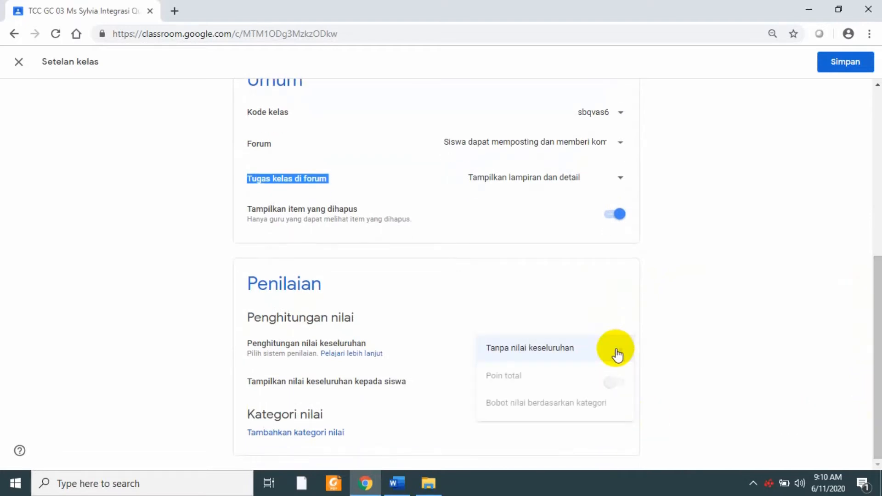
click(578, 383)
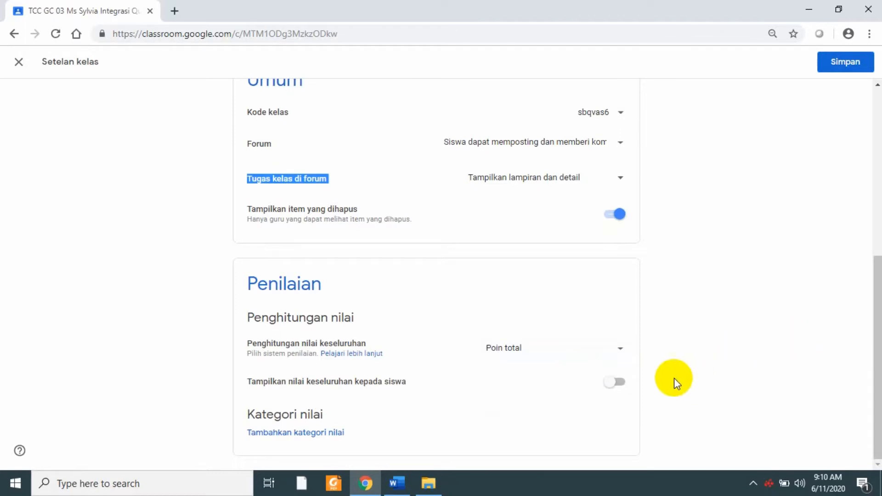
click(608, 387)
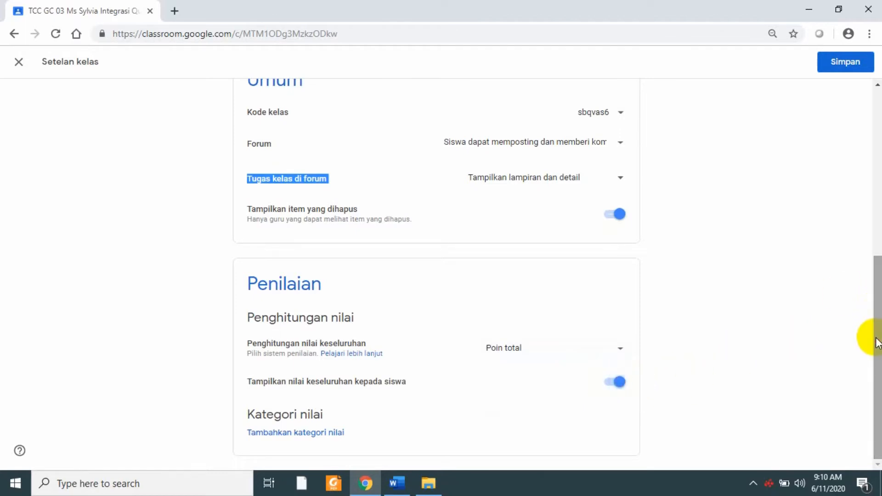
drag(877, 337, 875, 172)
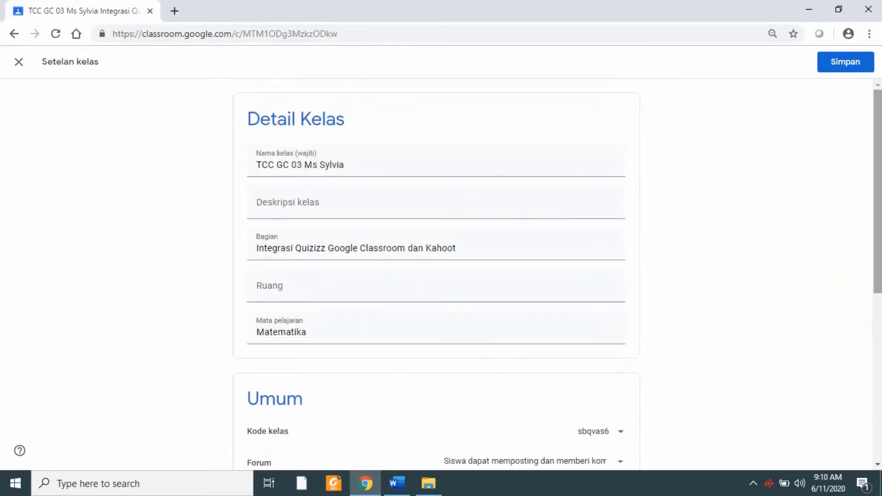
click(843, 62)
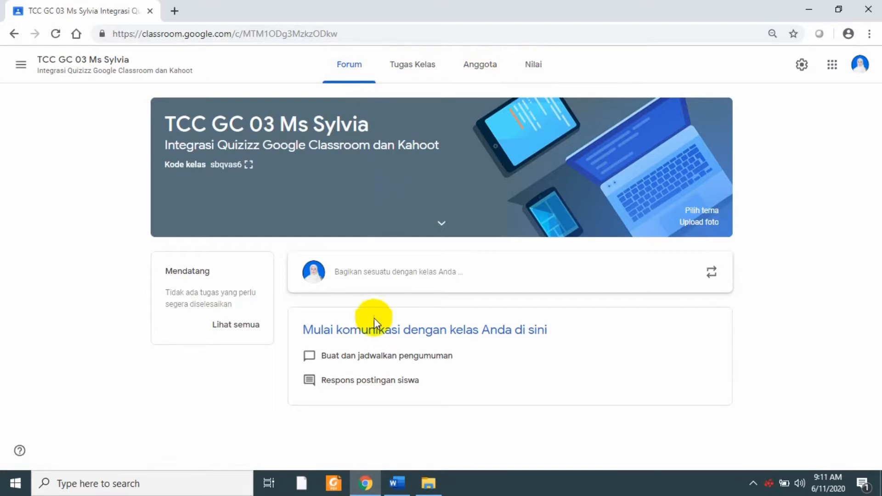
Step: Post a welcome announcement greeting students with 'Assalamualaikum'
click(404, 273)
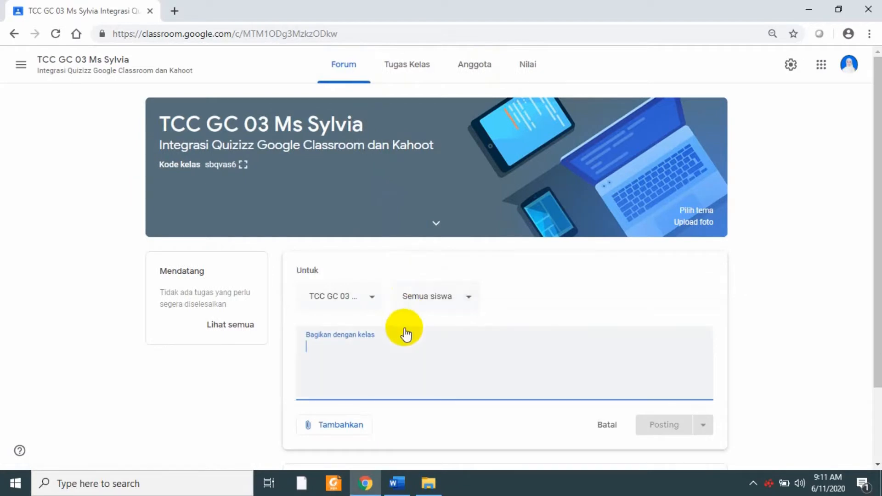
text(Assal)
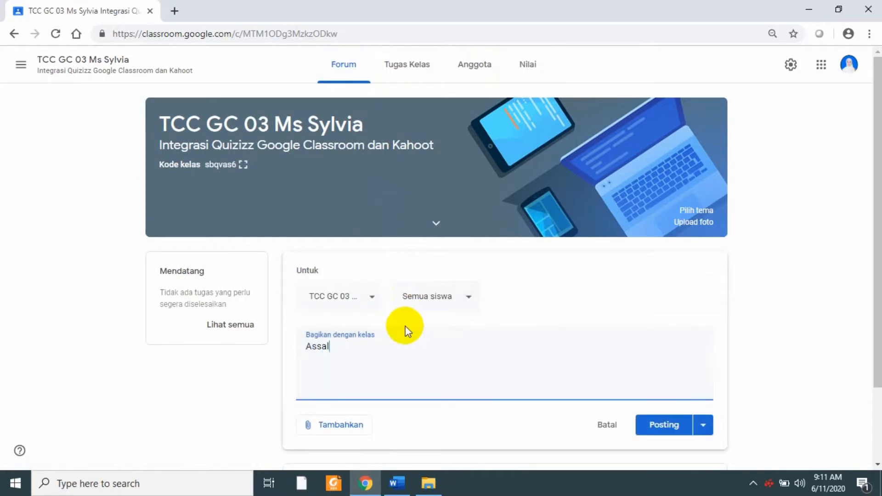
text(amualaikum se)
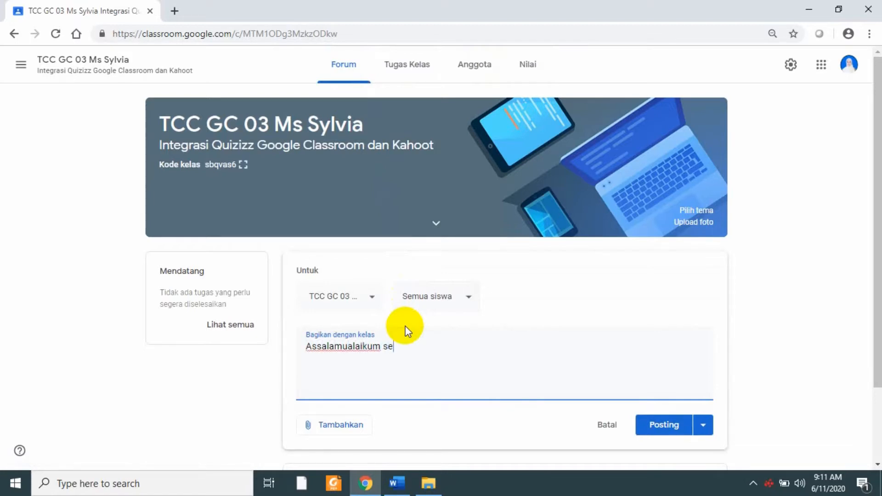
text(lamat bef)
text(=)
text(ga)
text(bung d)
text(i )
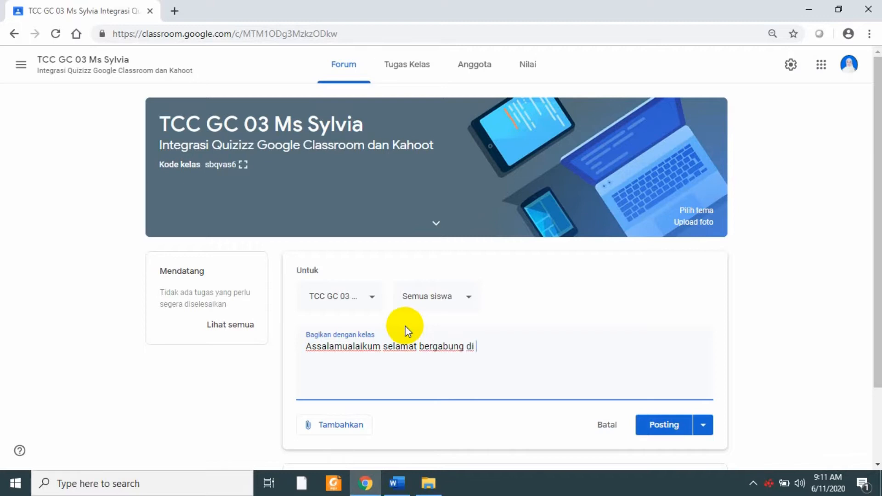
text(kelas ini)
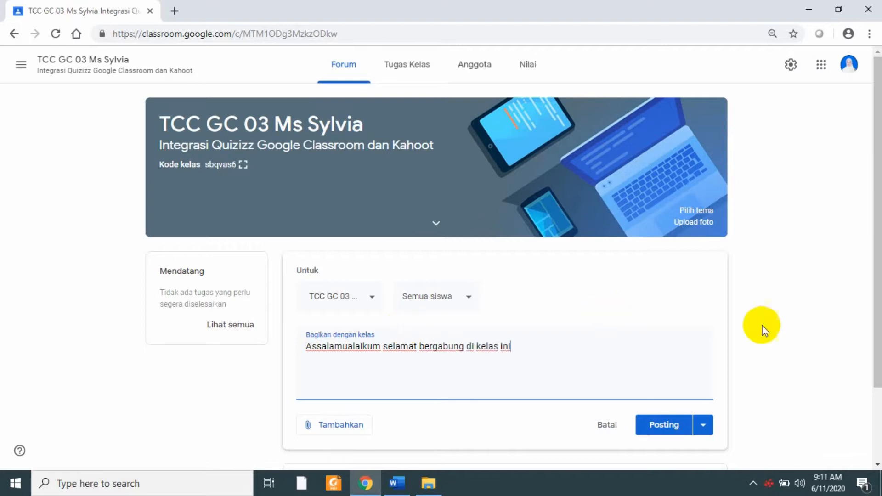
click(666, 421)
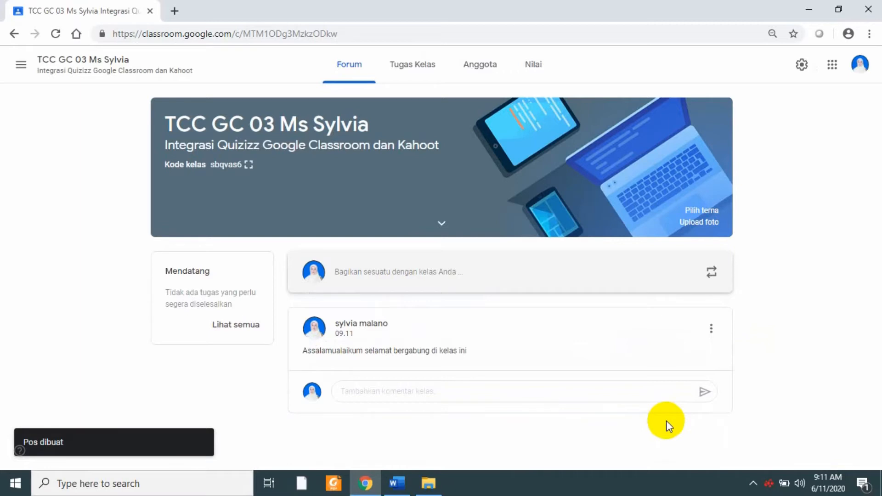
Step: Edit the announcement to insert 'Wr Wb' after the greeting, then go to Tugas Kelas
click(711, 328)
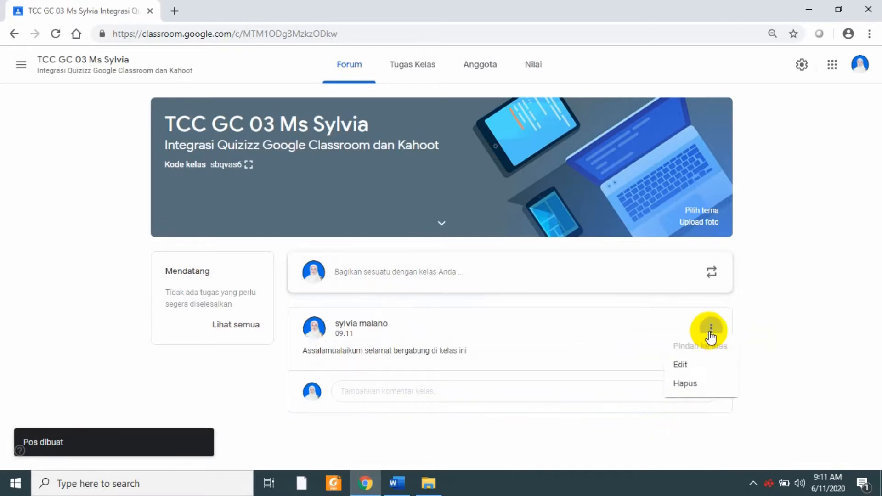
click(679, 372)
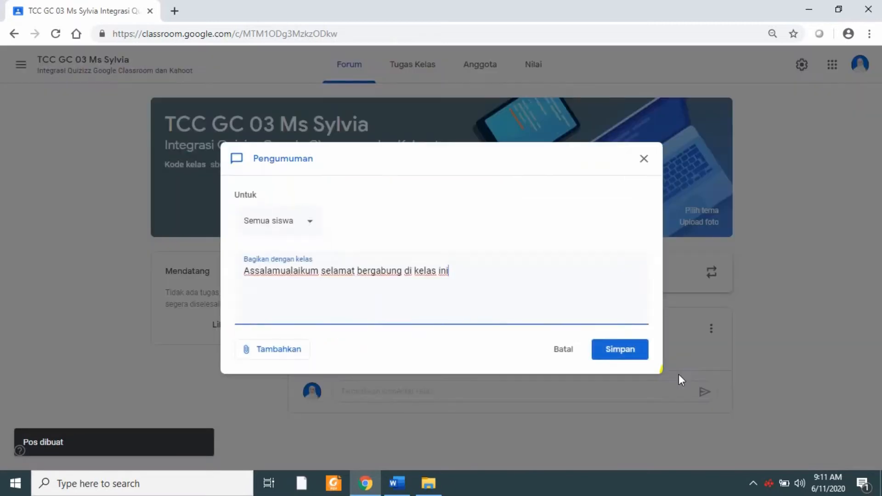
click(322, 272)
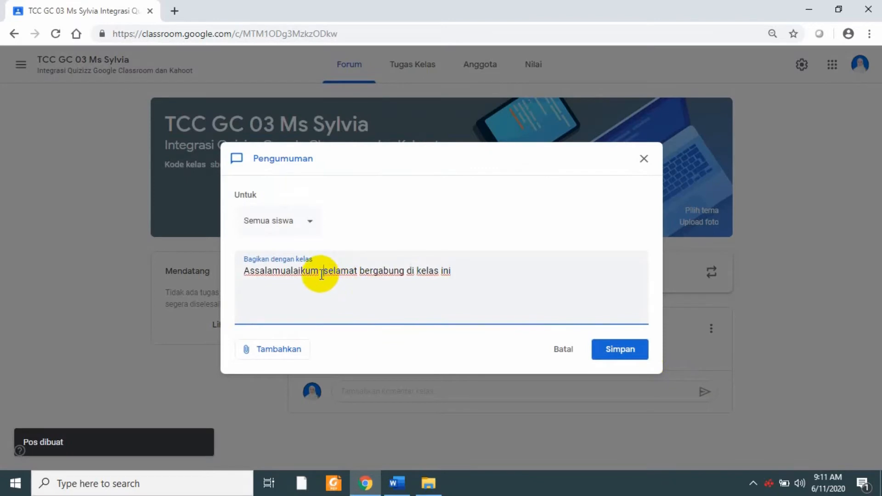
text(Wr)
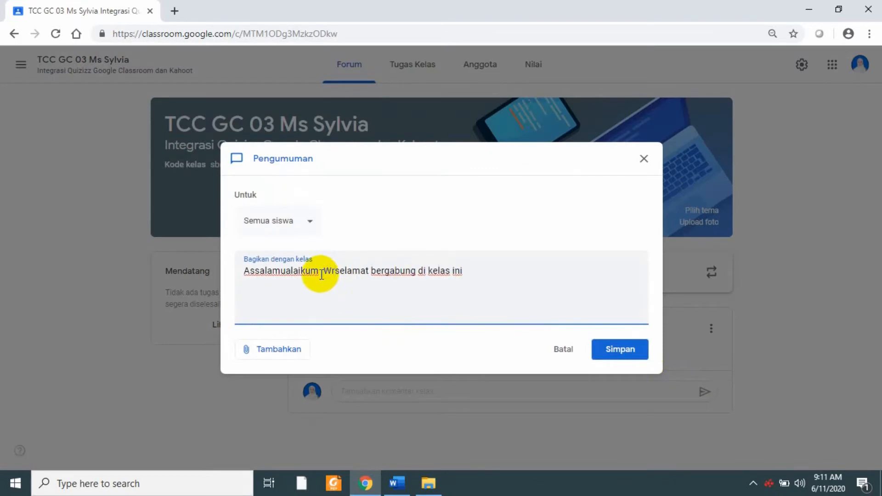
text( Wb)
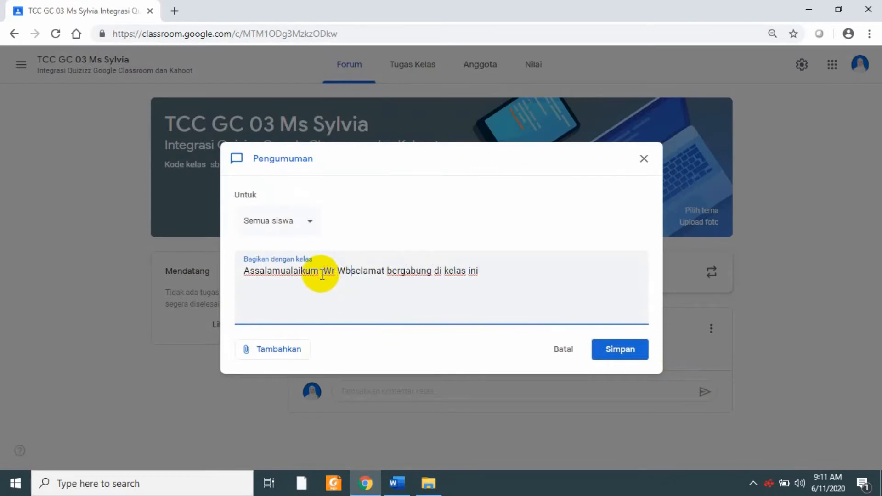
click(628, 351)
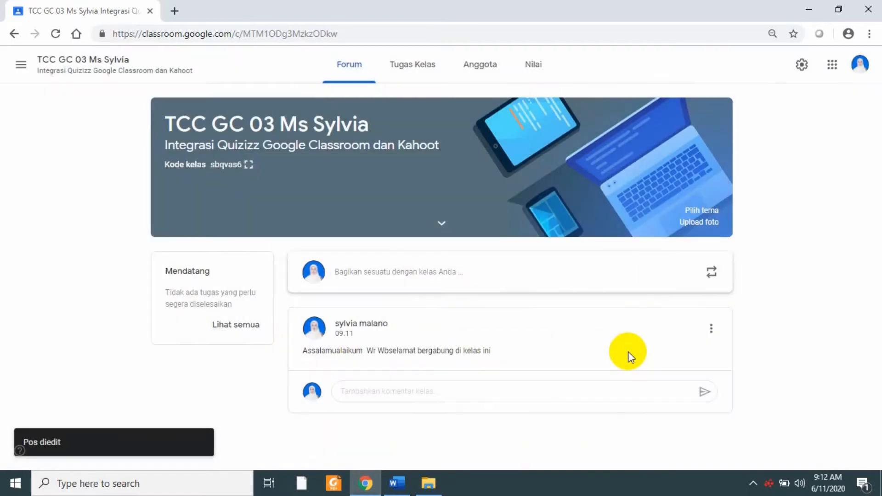
click(427, 73)
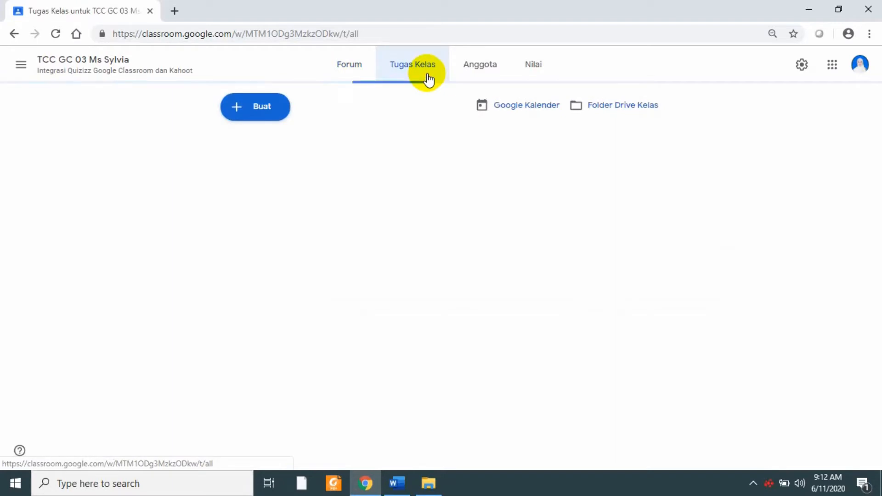
Step: Add the topics A. ABSENSI and B. MATERI
click(276, 118)
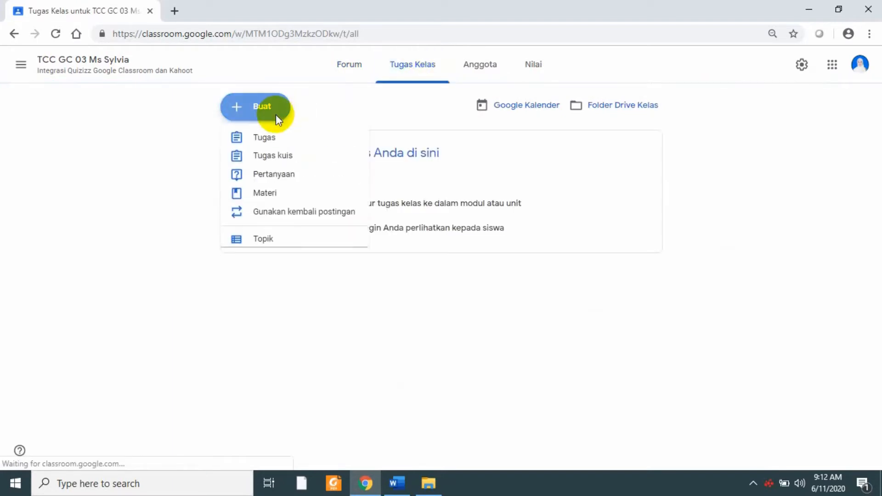
click(278, 248)
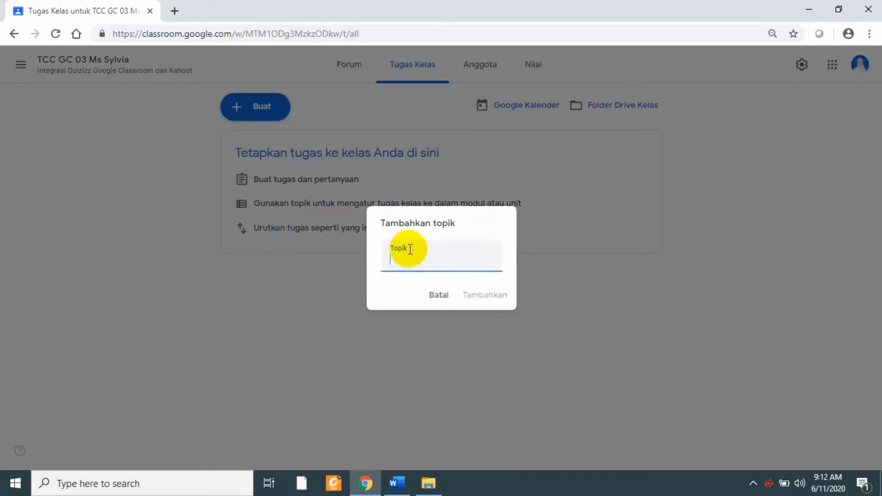
text(a)
key(BackSpace)
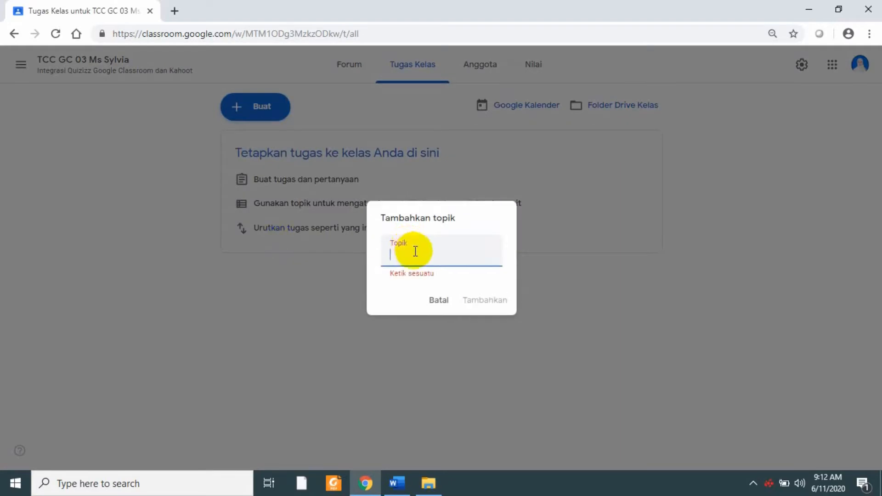
text(A)
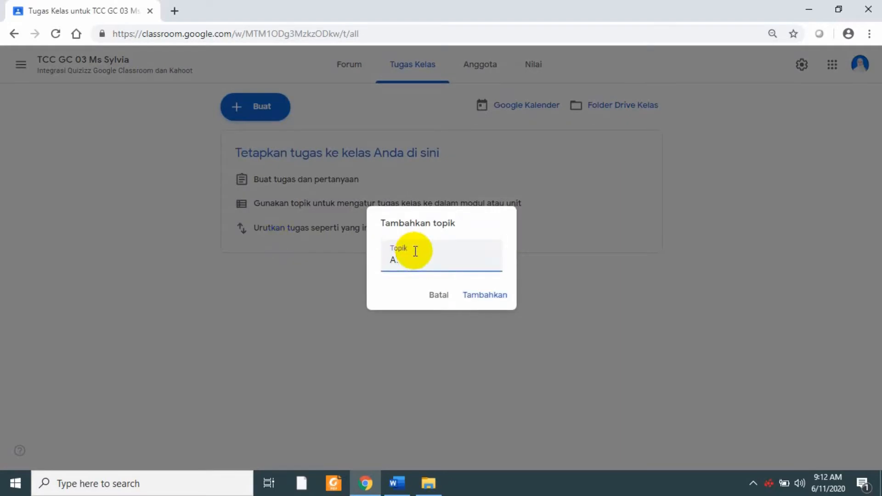
text(. ABSENSI)
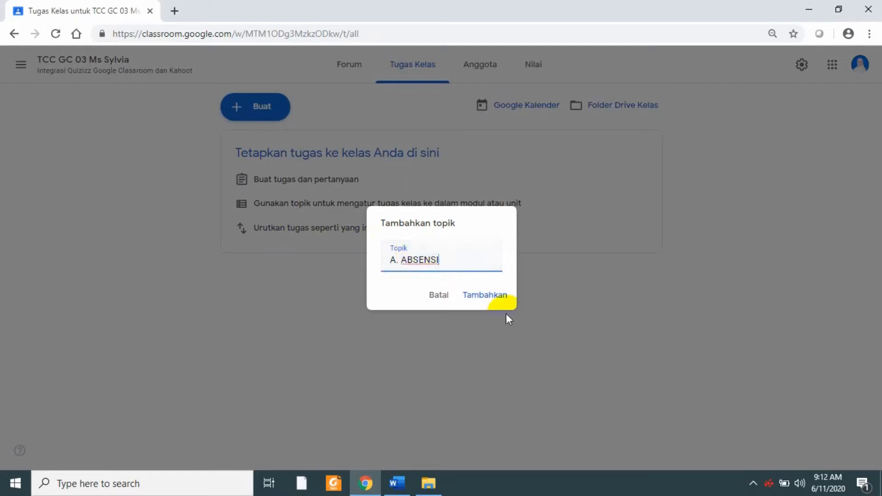
click(496, 294)
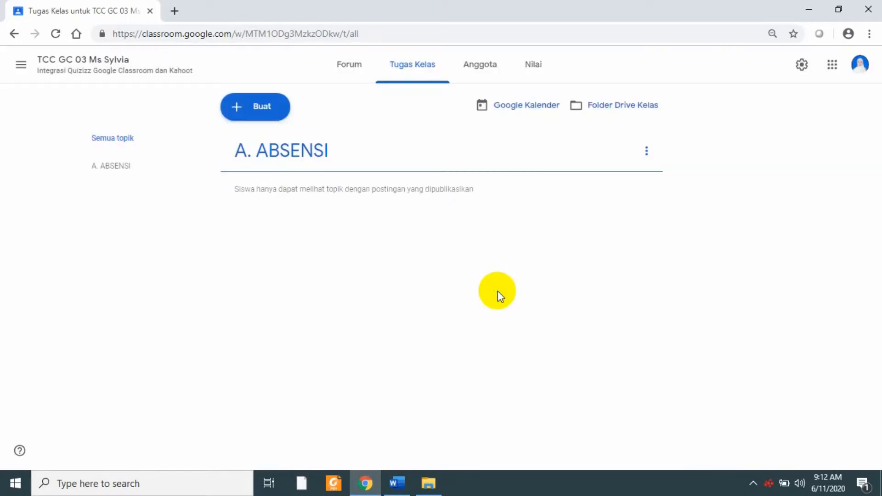
click(267, 114)
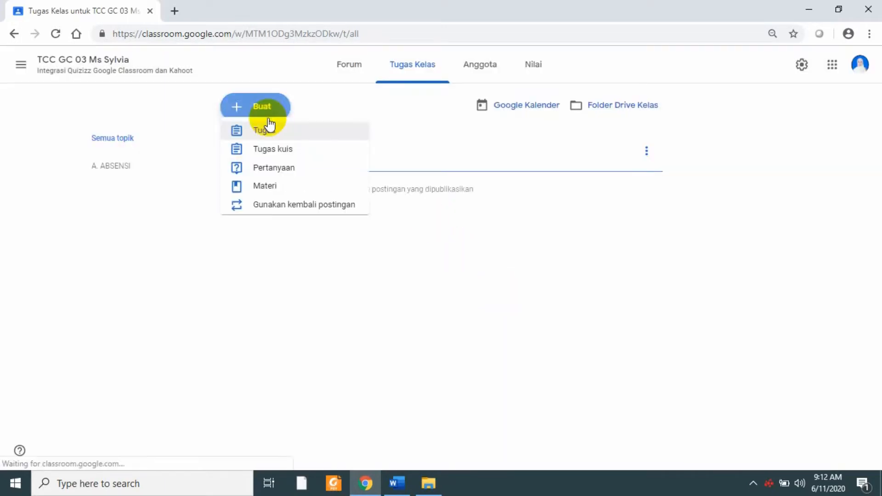
click(282, 248)
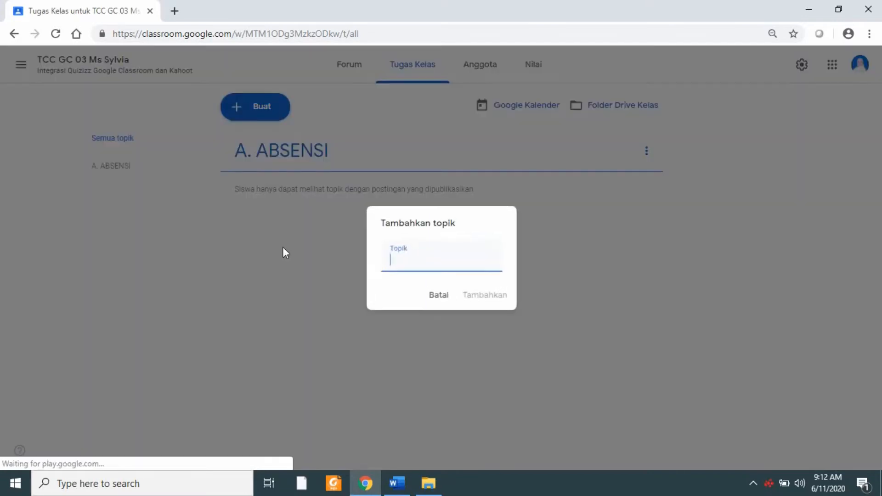
text(B)
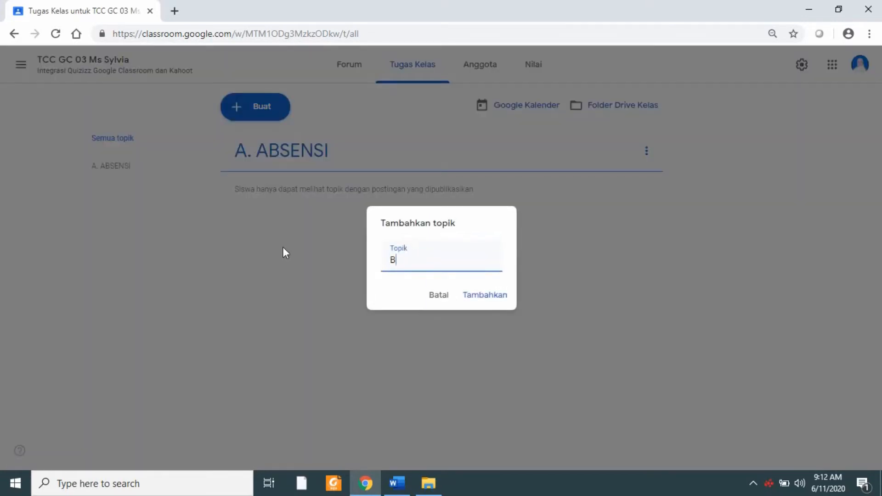
text(. MATERI)
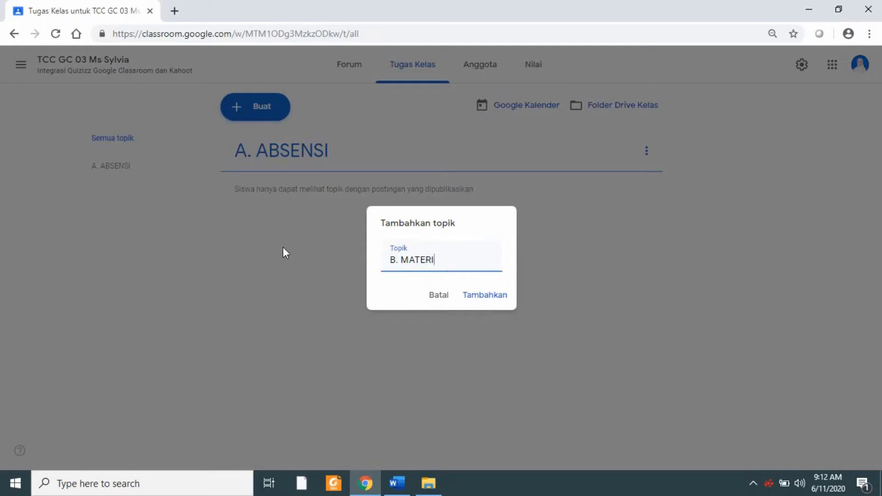
click(479, 296)
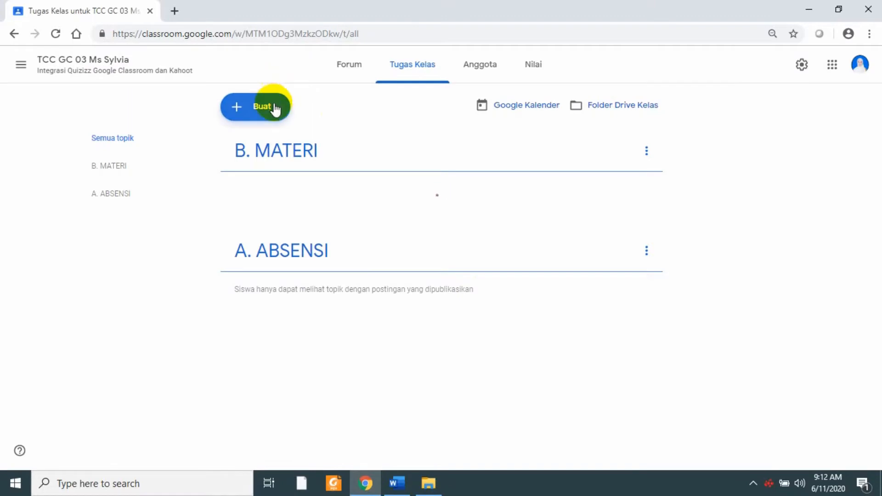
Step: Add the topics C. TUGAS and D. UJIAN
click(275, 109)
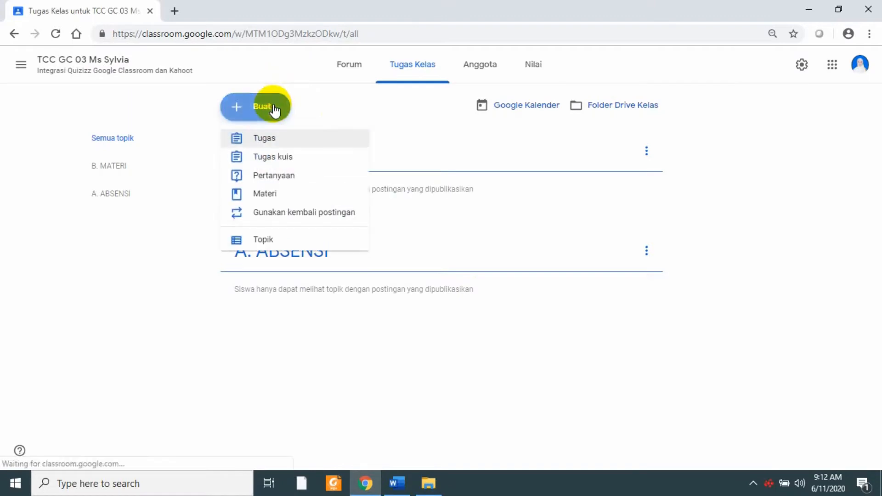
click(286, 240)
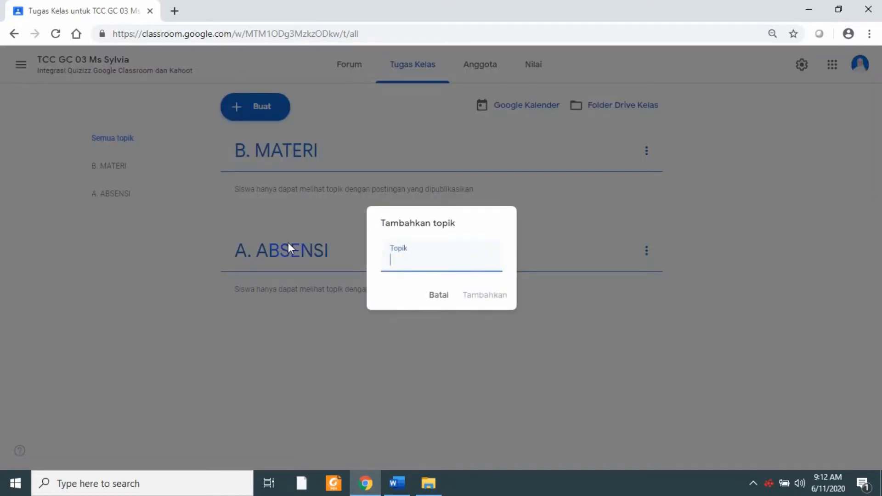
text(C. TUGAS)
click(482, 304)
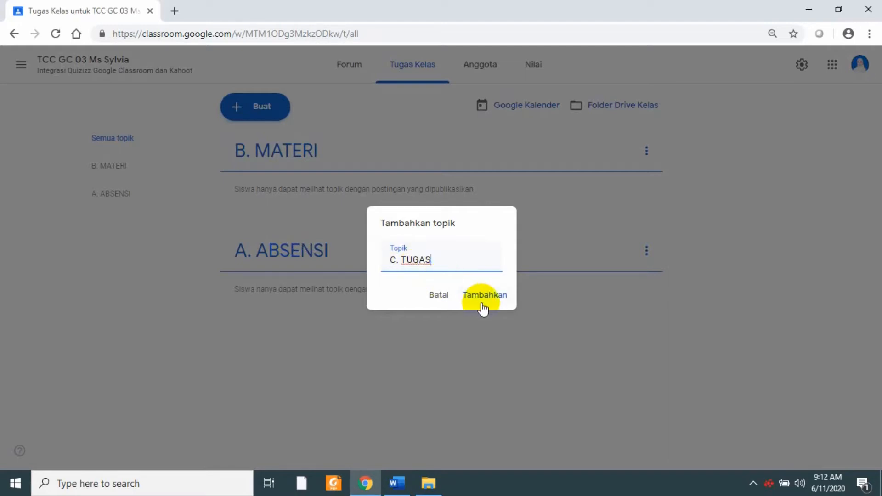
click(486, 302)
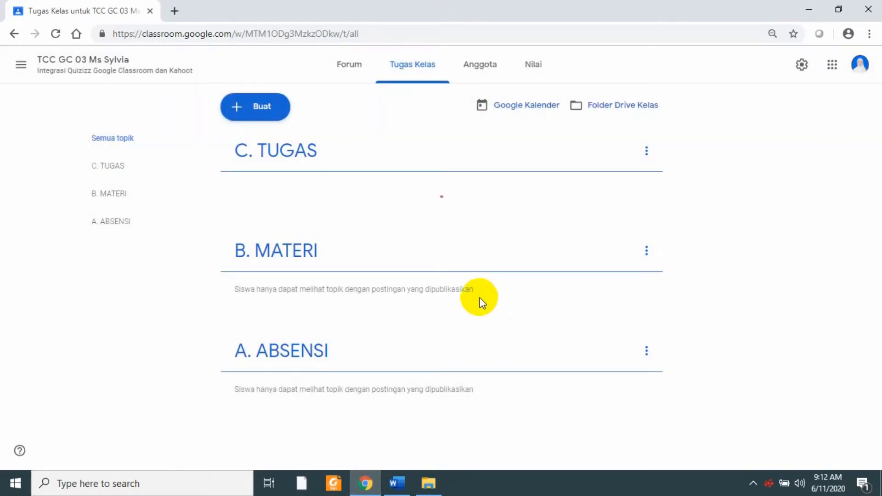
click(265, 117)
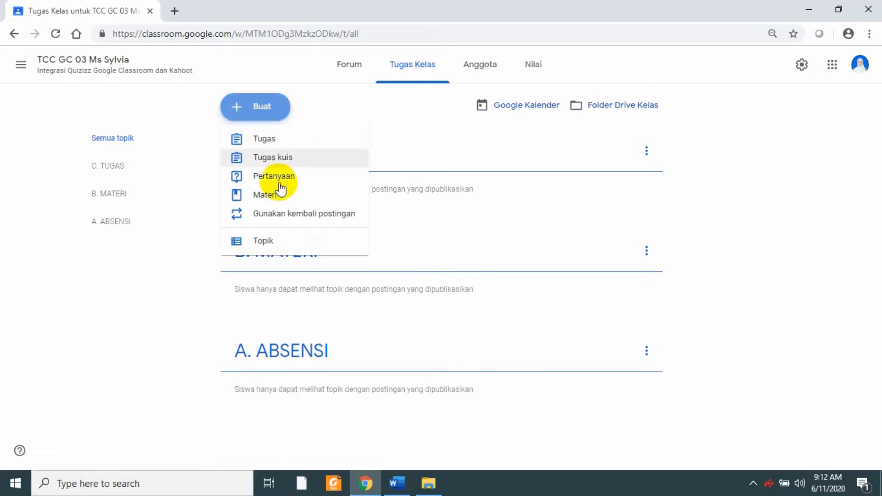
click(292, 248)
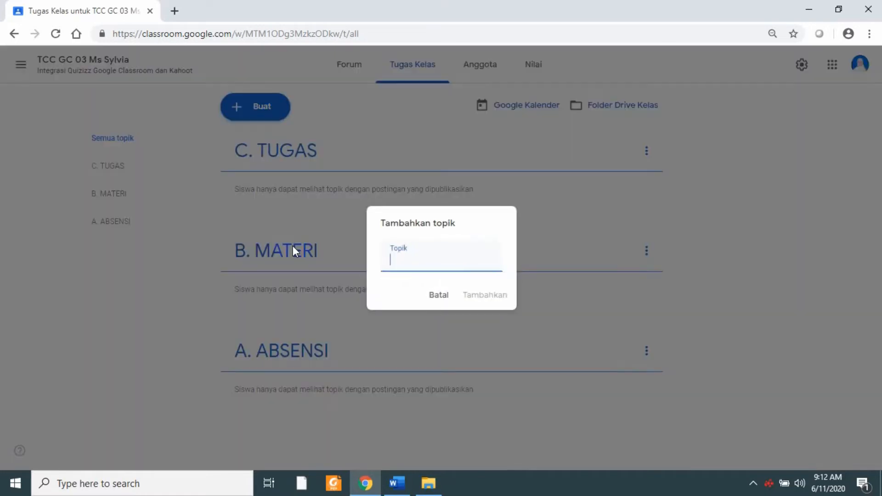
text(D. UJIAN)
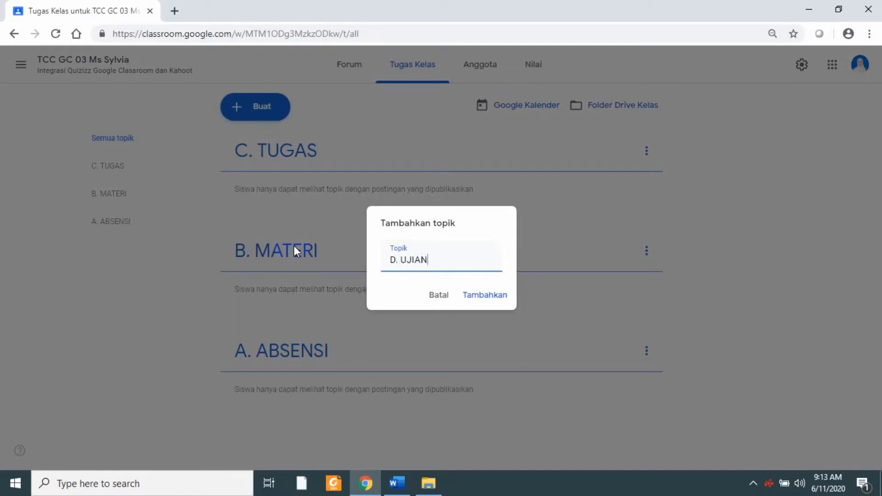
click(479, 300)
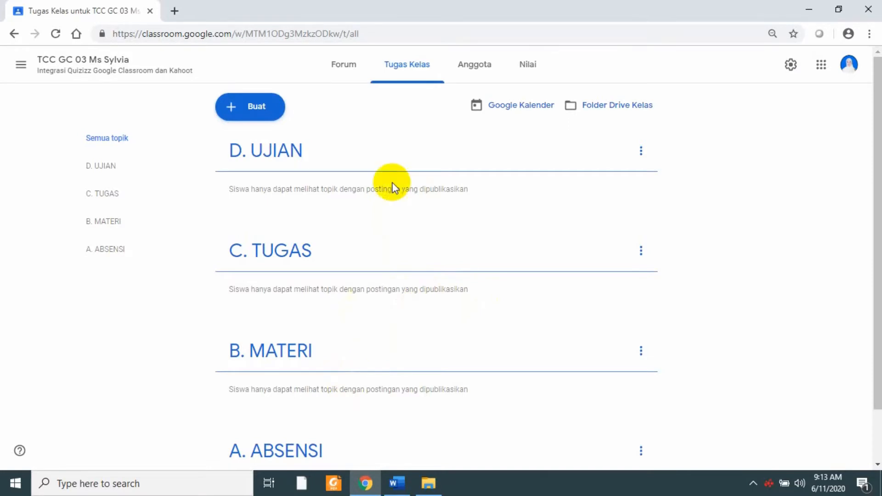
click(397, 169)
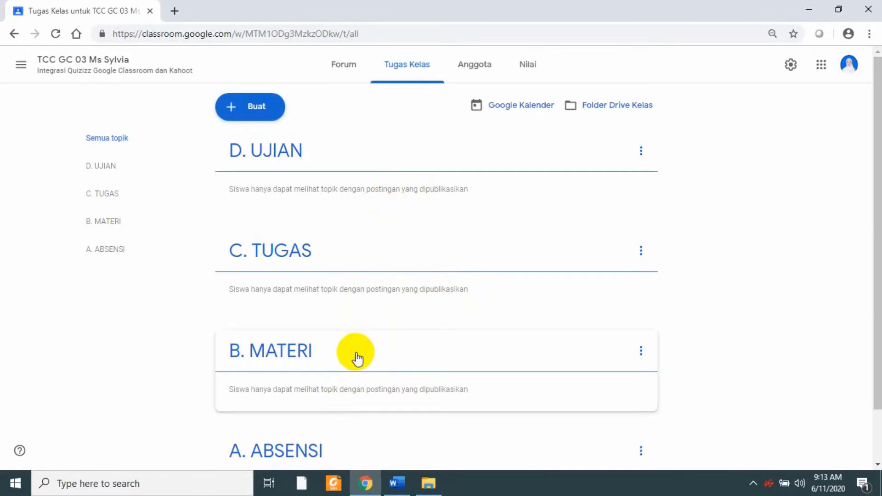
Step: Drag D. UJIAN, C. TUGAS and B. MATERI into A–D order, then open A. ABSENSI
drag(430, 144, 313, 401)
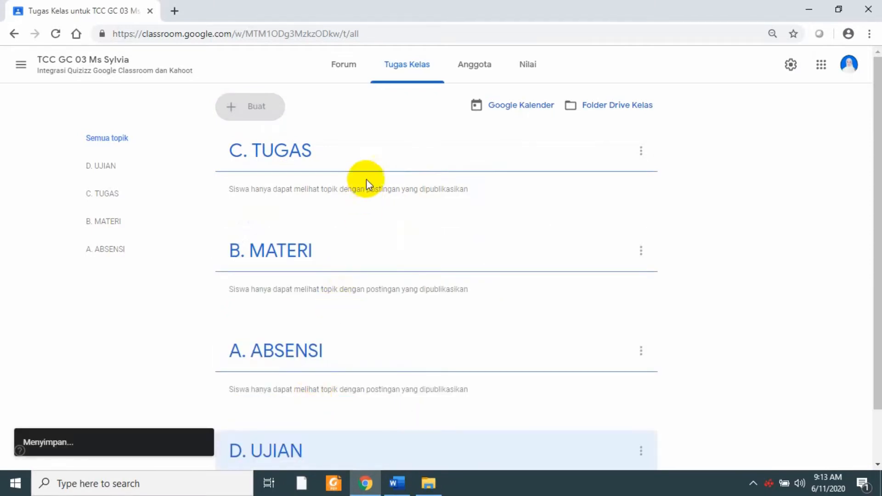
drag(361, 162, 299, 352)
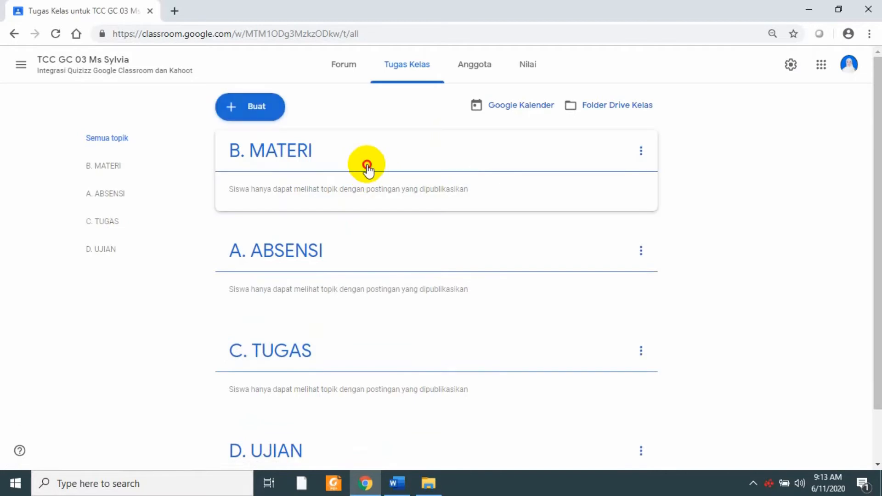
drag(366, 170, 305, 236)
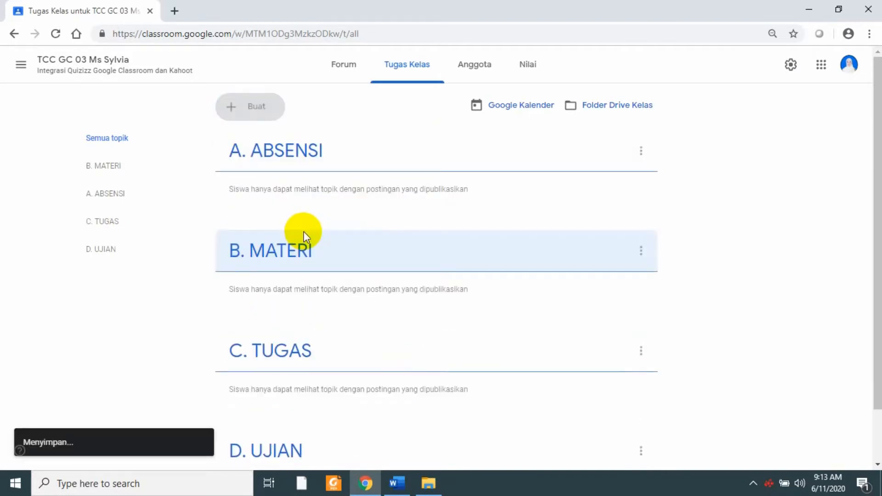
click(306, 150)
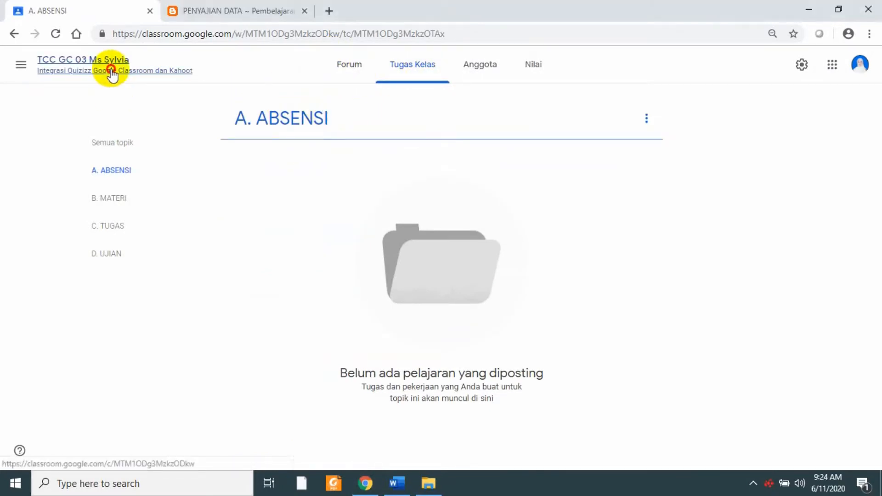
Step: Start a new material with the description 'SILAHKAN KALIAN ISI ABSENSINYA'
click(111, 73)
click(427, 64)
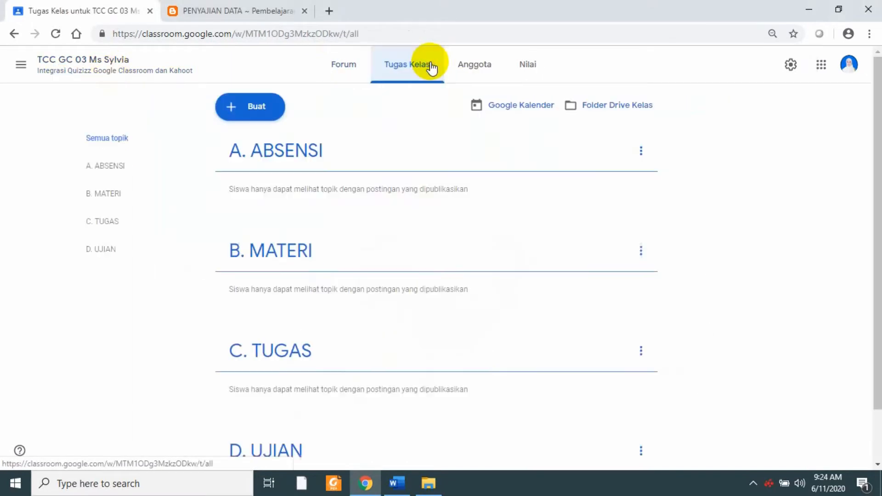
click(265, 115)
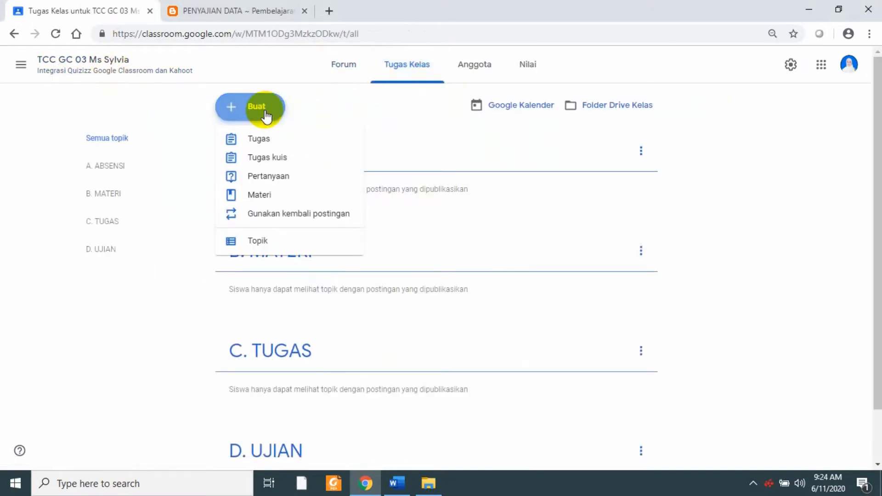
click(289, 194)
click(290, 183)
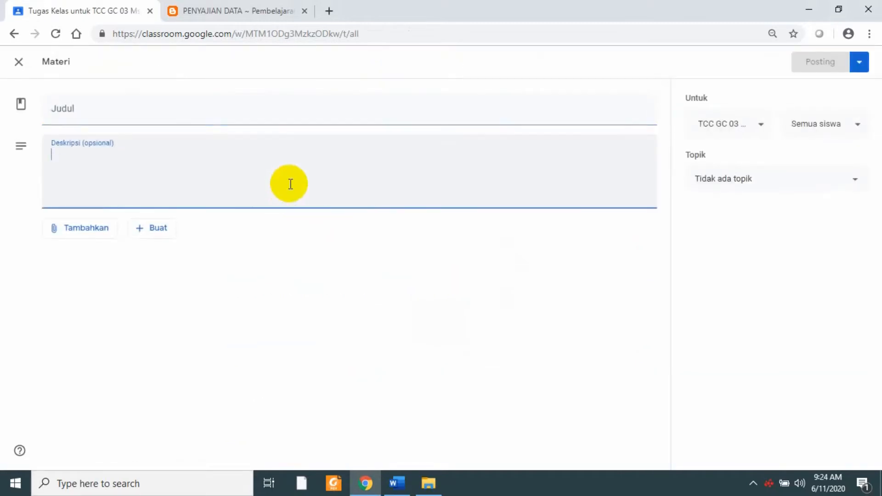
text(SILAHKAN KALIAN )
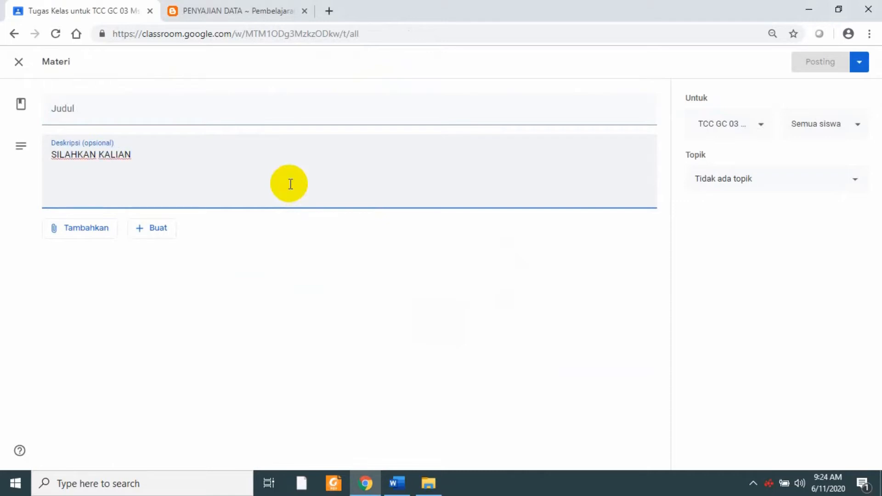
text(ISI ABSENSI)
text(NYA)
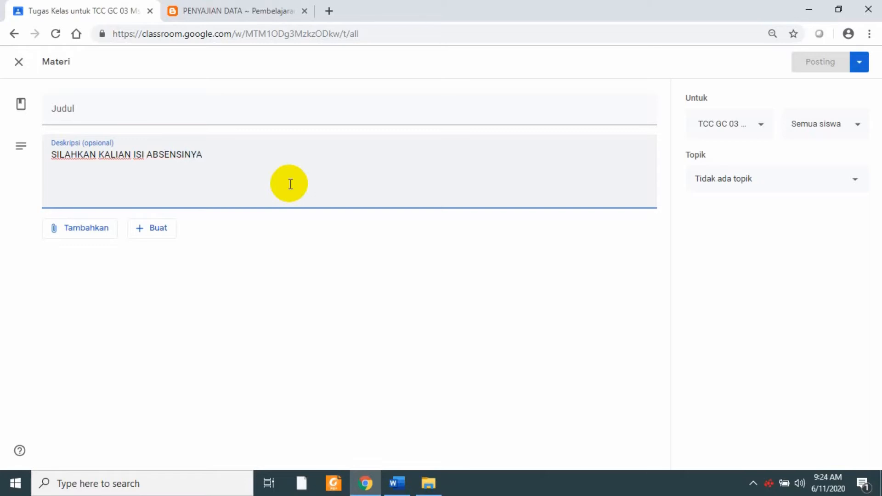
Step: Title the material A.1 ABSENSI and attach a new Google Form
click(244, 108)
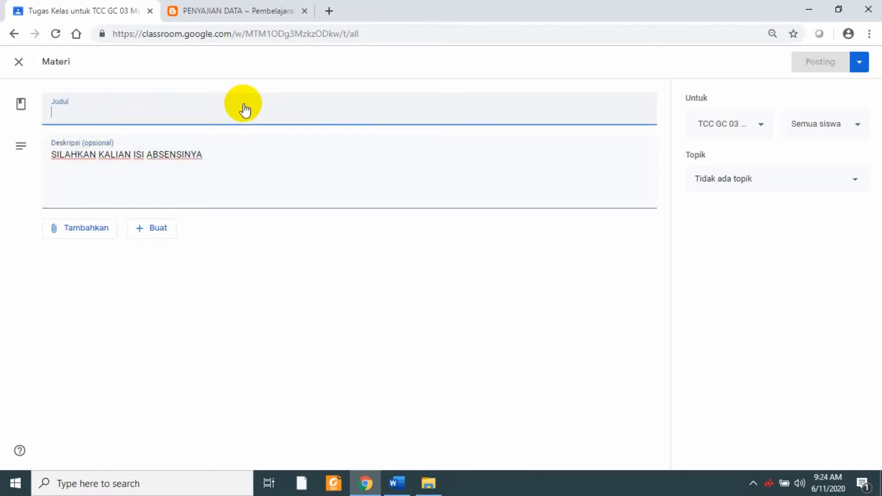
text(A)
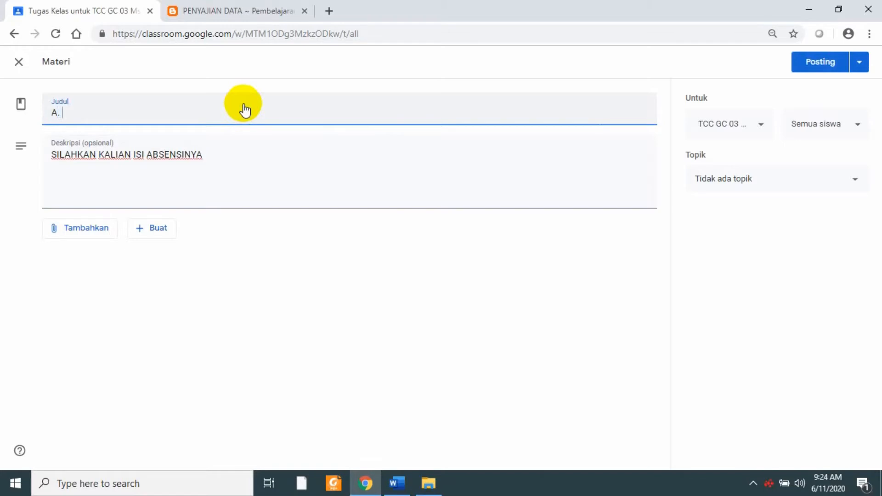
text(. ABSENSI)
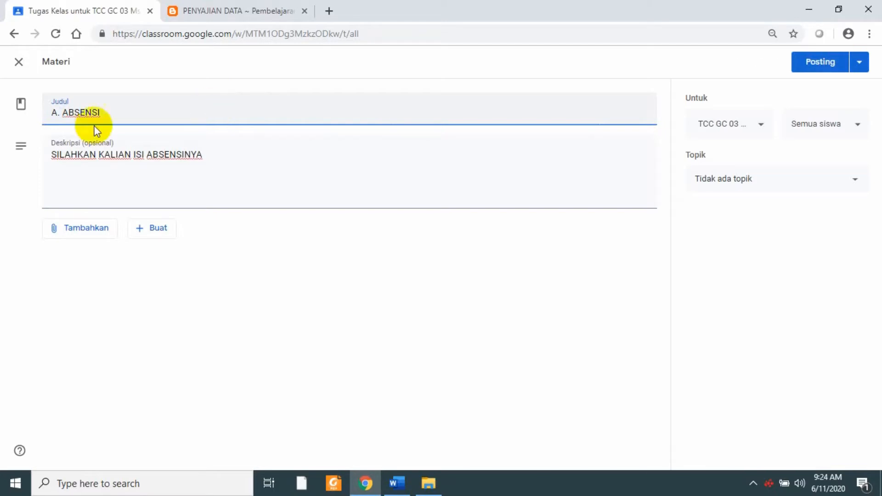
drag(69, 115, 66, 116)
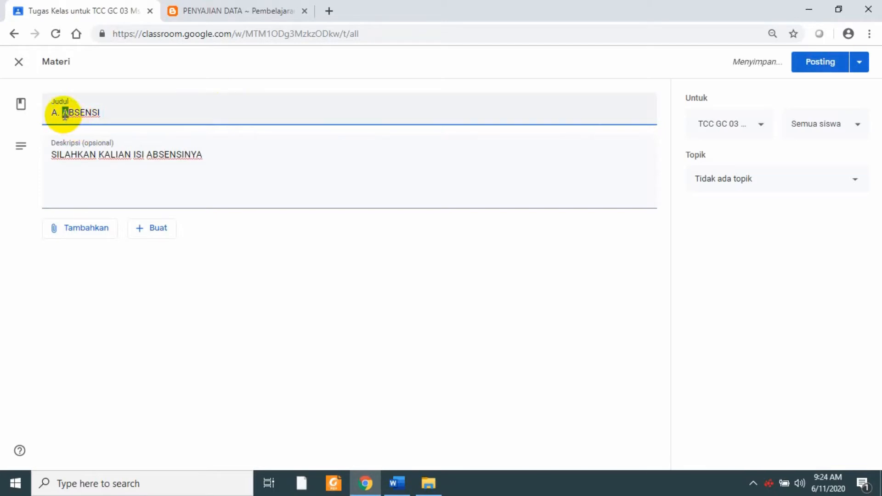
click(61, 113)
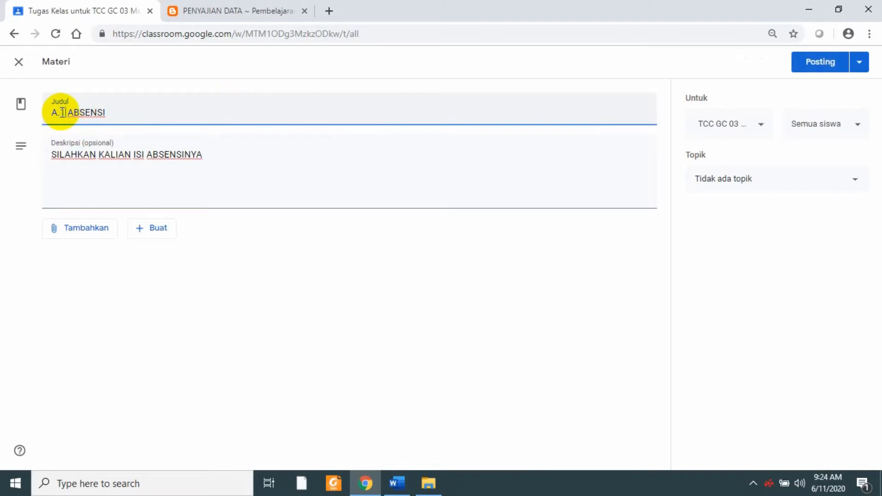
text(1)
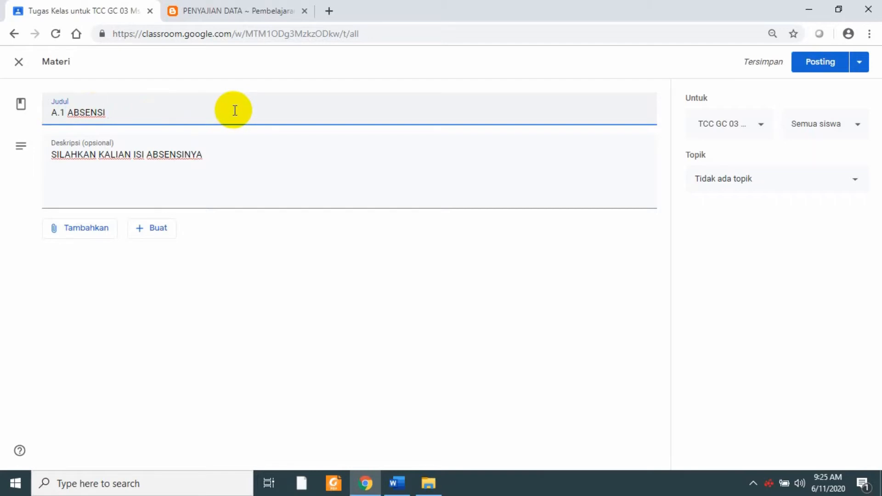
click(161, 234)
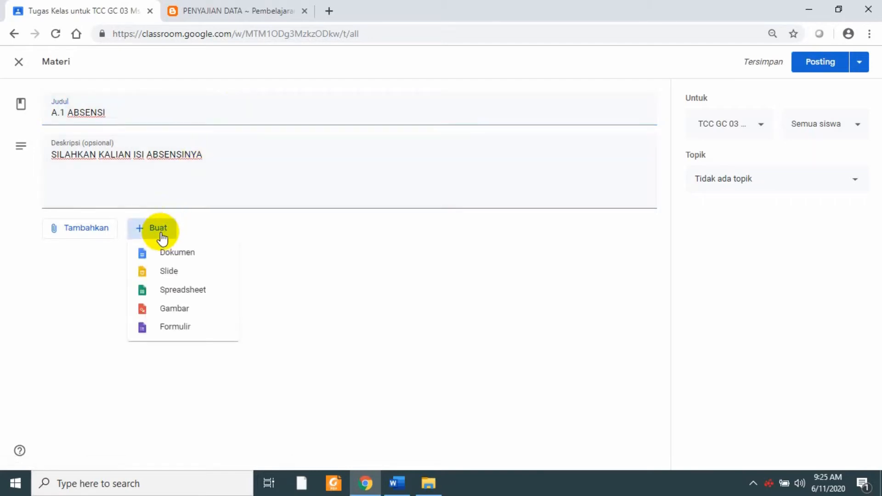
click(179, 330)
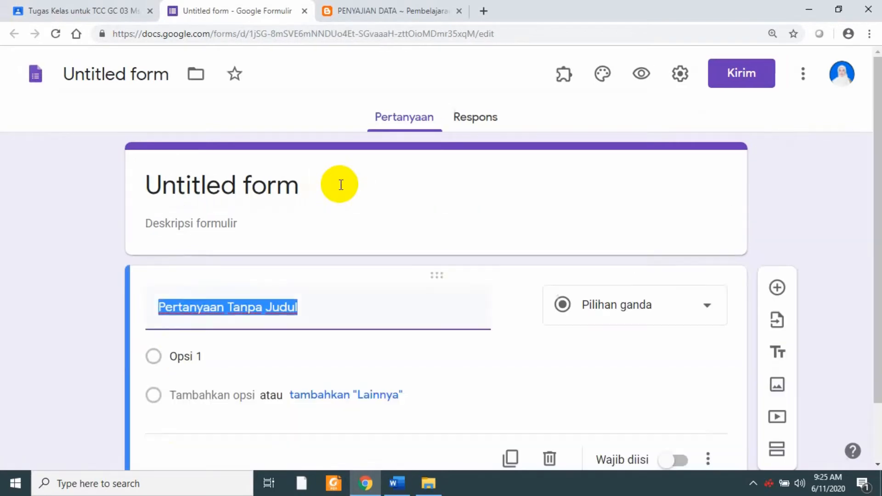
Step: Title the form ABSENSI SISWA with description 'ISILAH DATA KALIAN'
key(BackSpace)
click(297, 186)
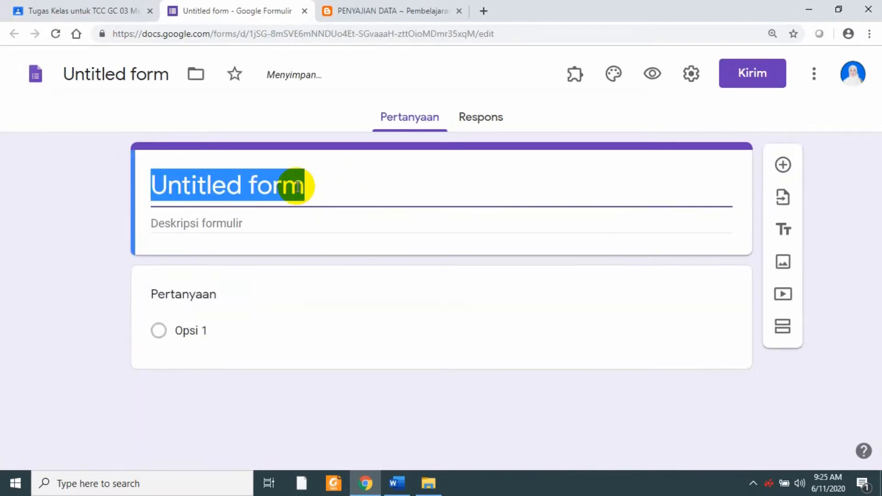
text(A)
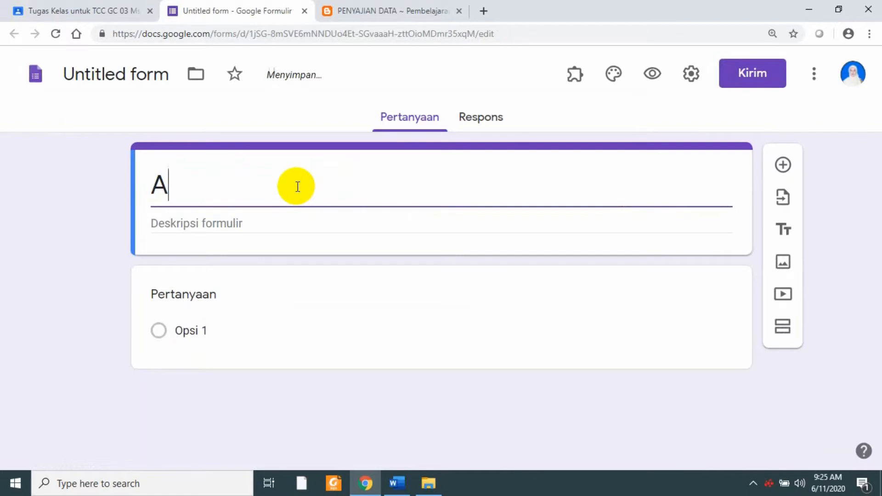
text(BSEN)
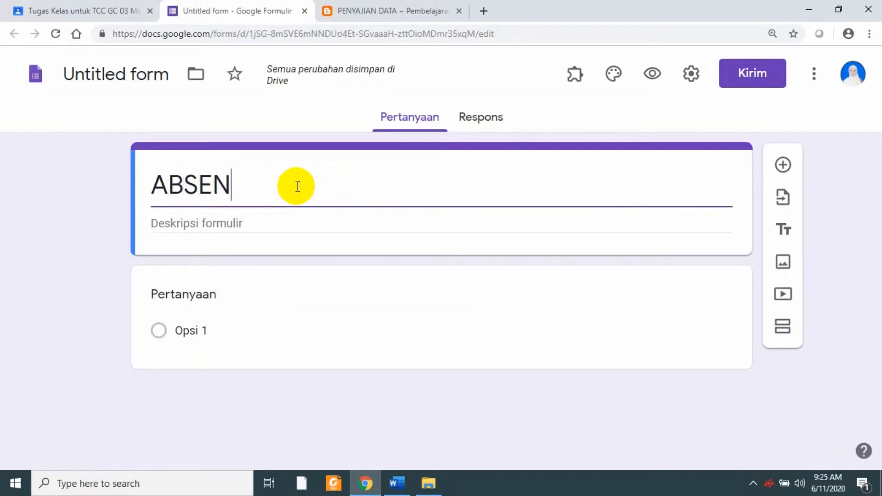
text(SI)
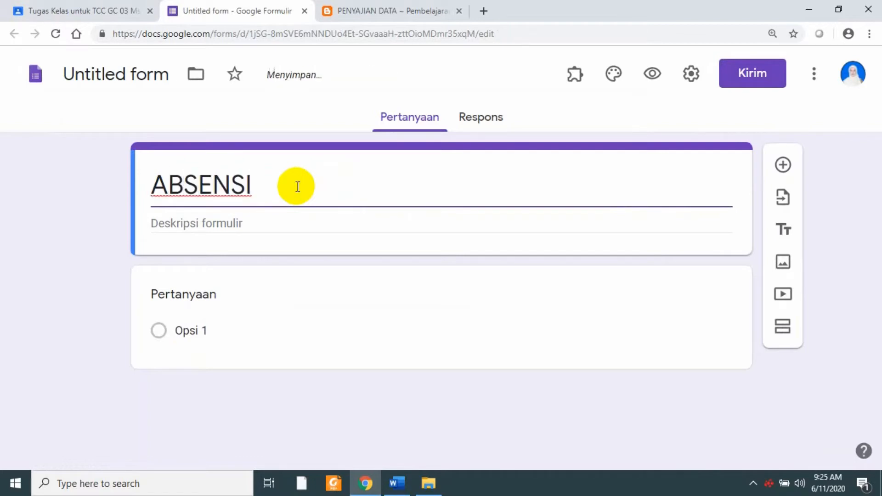
text( SISWA)
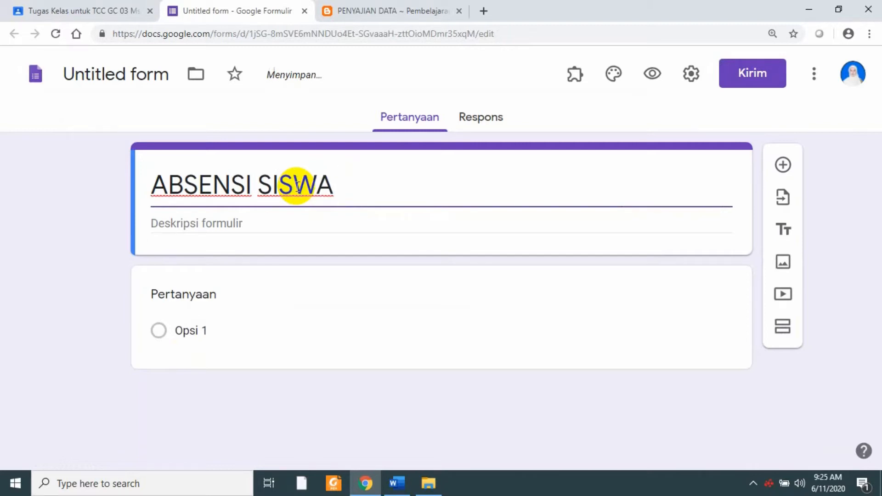
click(303, 226)
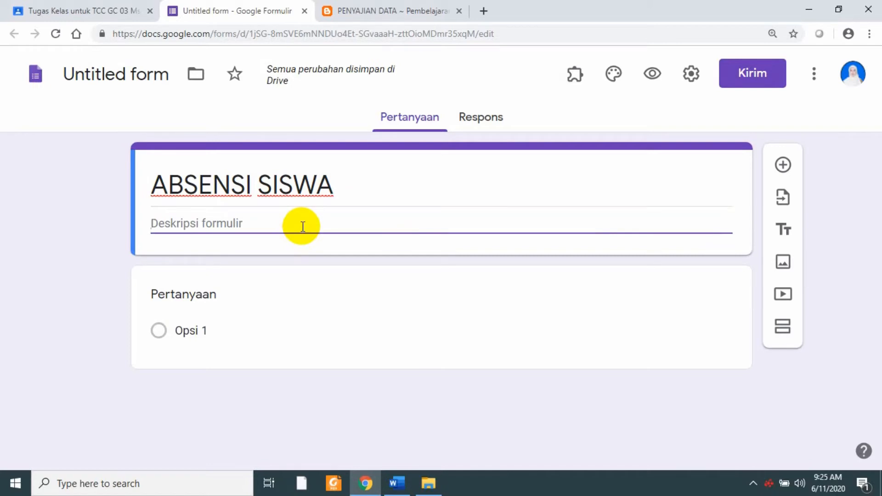
text(I)
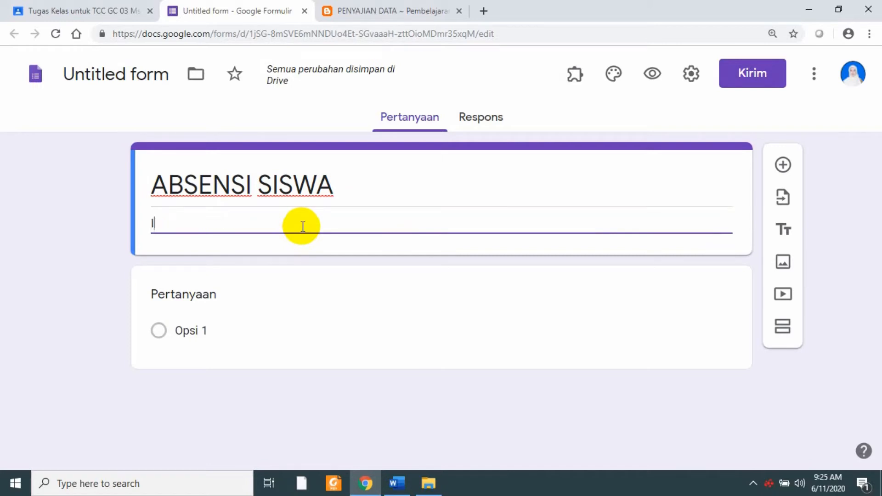
text(SI)
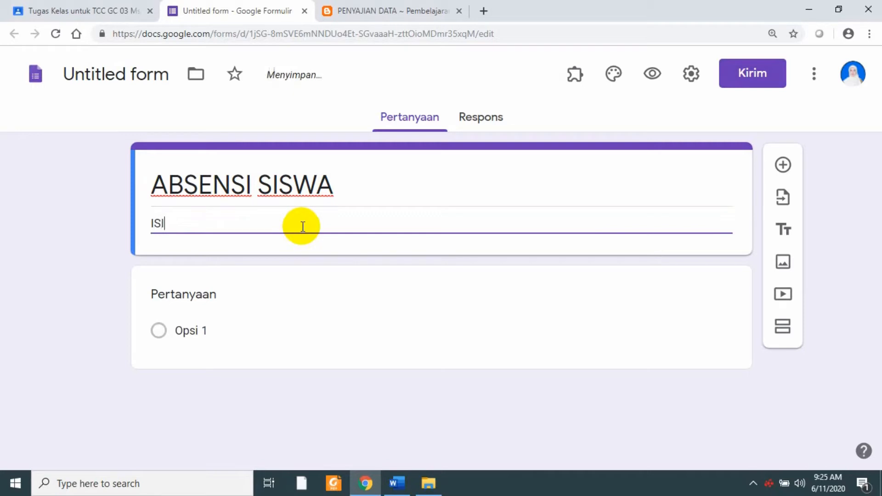
text(LAH)
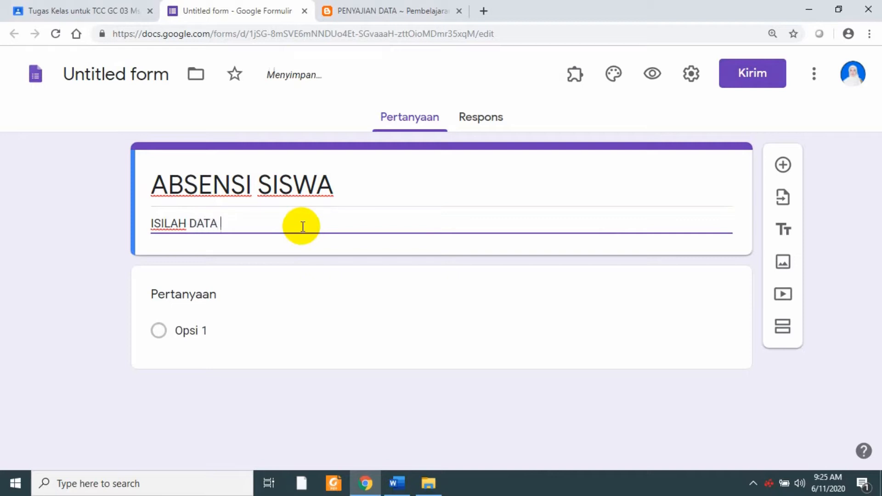
text(DATA KALIAN)
Step: Make the first question a short-answer question titled NAMA LENGKAP
click(563, 299)
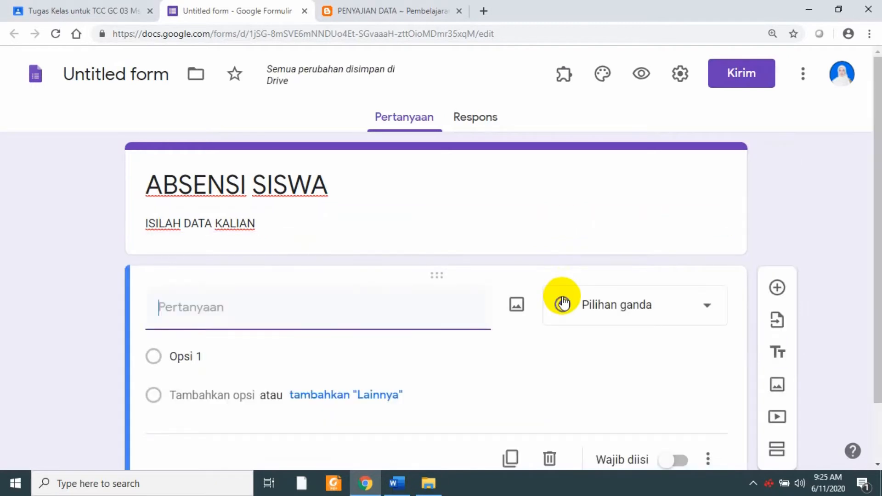
click(712, 306)
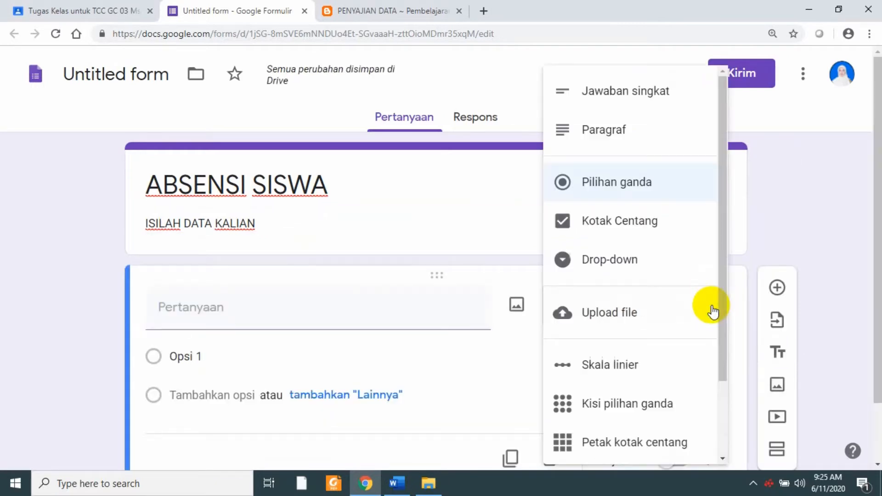
click(678, 91)
click(349, 310)
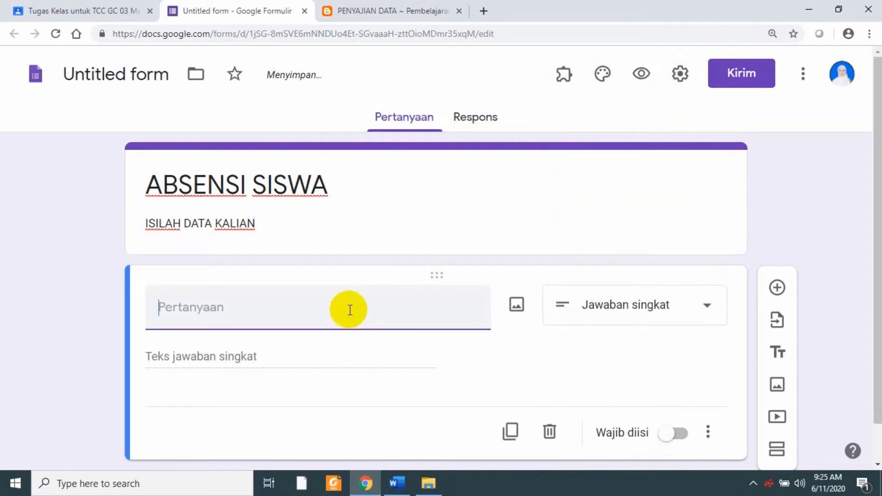
text(NAMA)
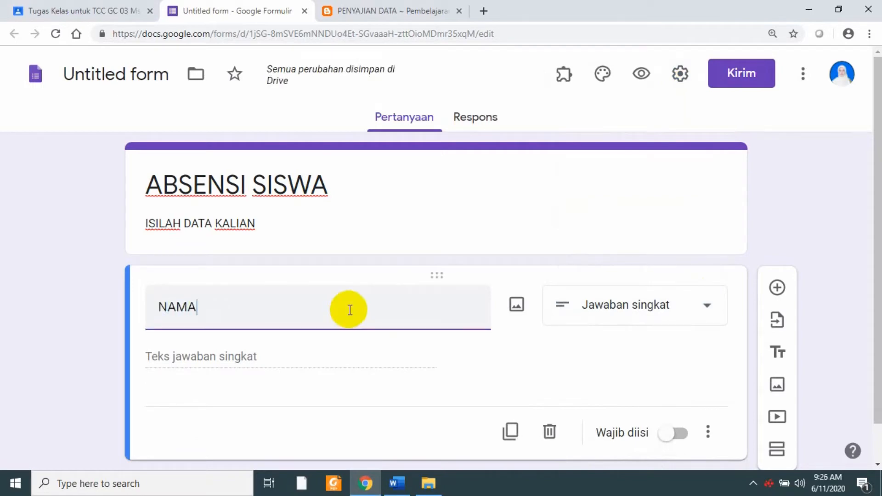
text( SISWA)
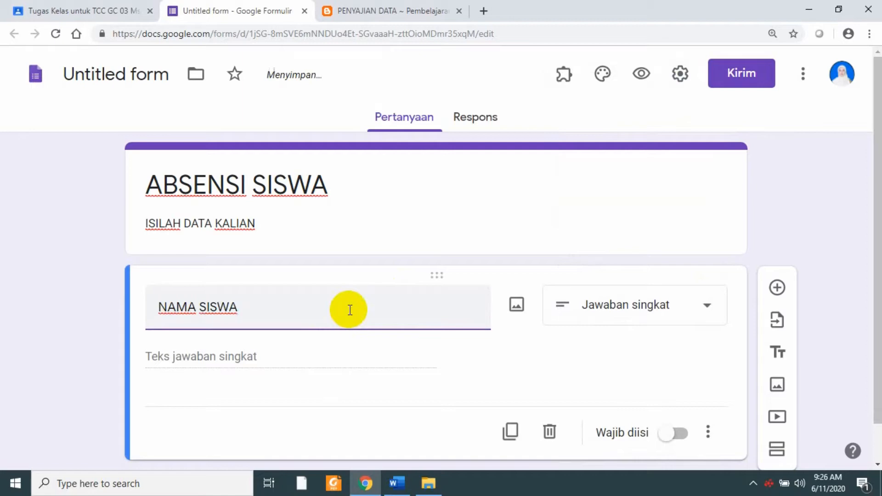
key(BackSpace)
key(BackSpace)
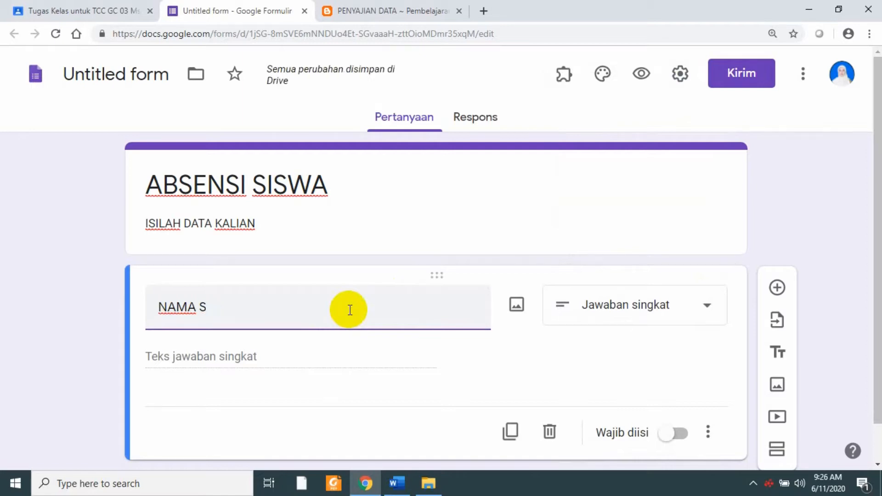
text(LEN)
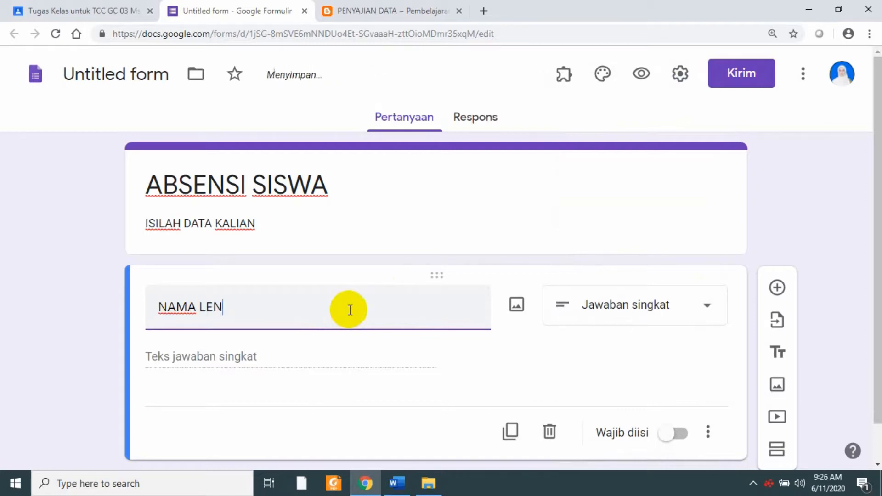
text(GKAP)
Step: Add a short-answer question NO ABSEN and a third untitled short-answer question
click(777, 288)
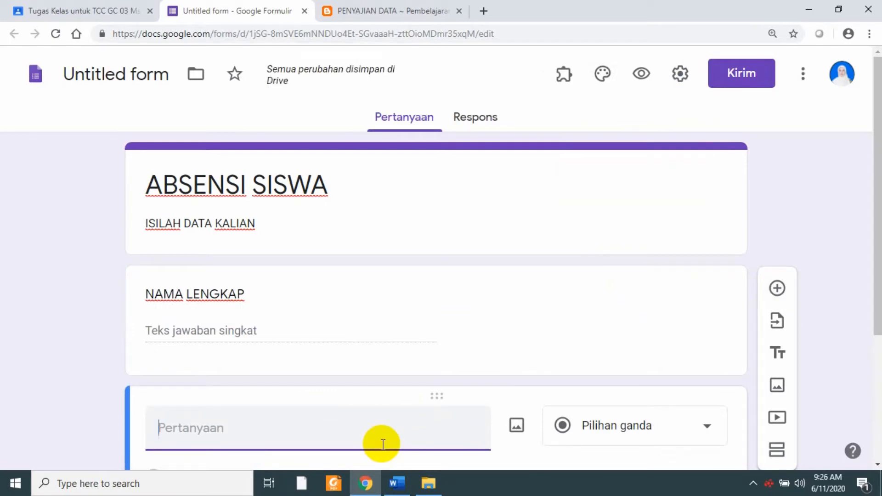
text(NO A)
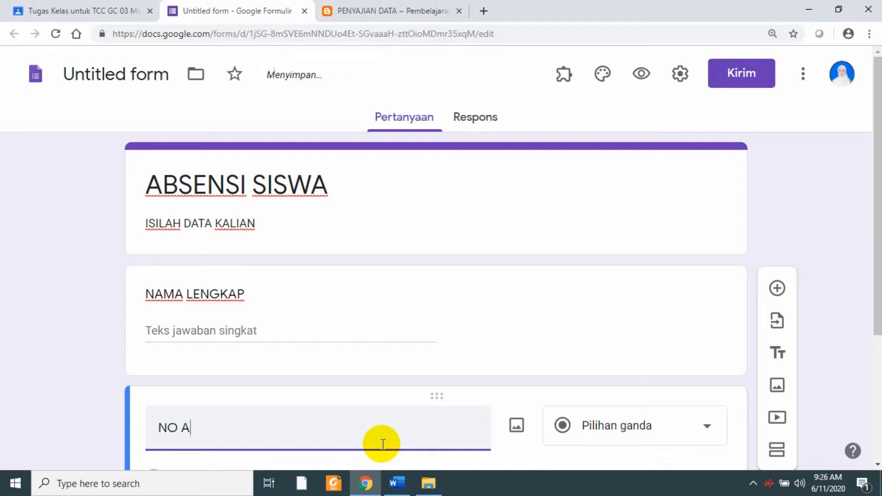
text(BSEN)
click(704, 429)
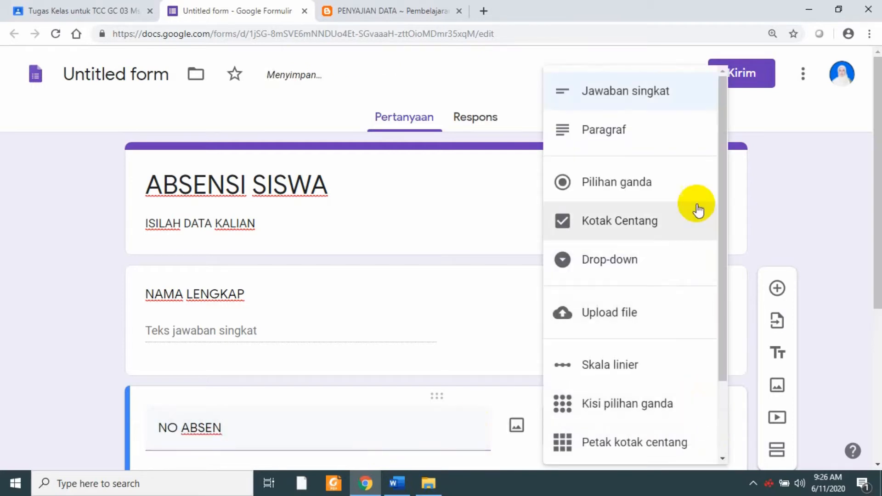
click(689, 90)
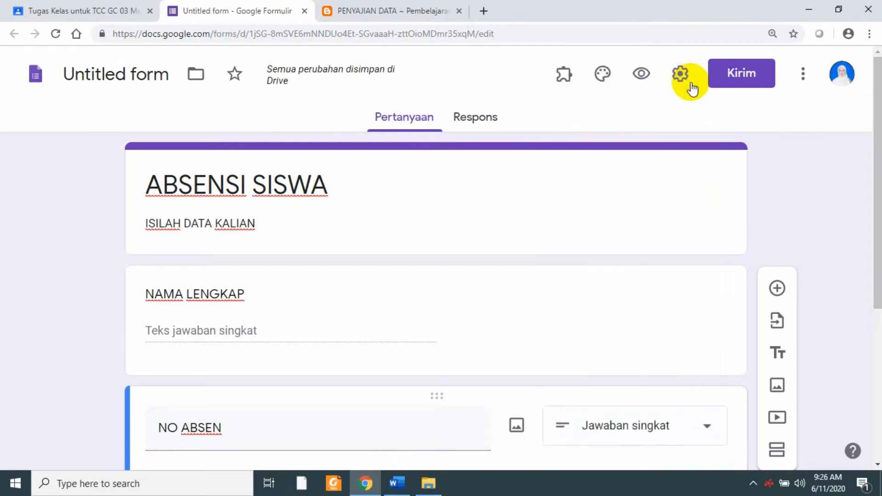
click(777, 290)
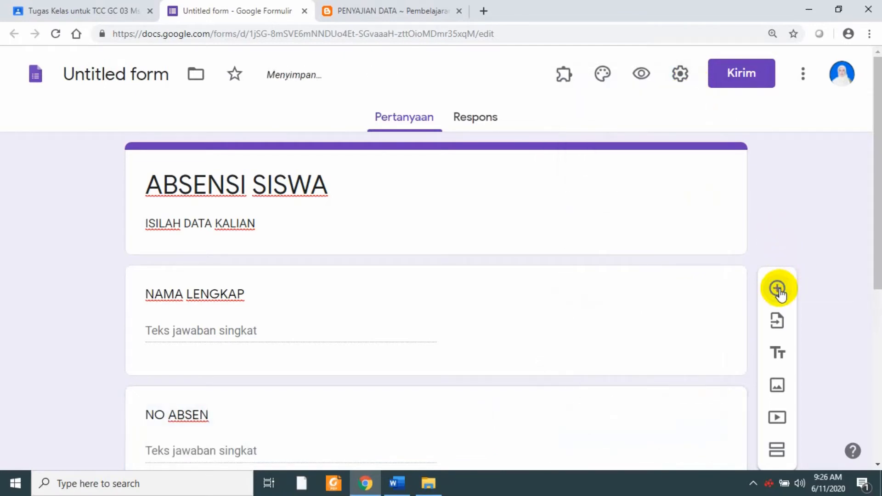
drag(872, 267, 871, 347)
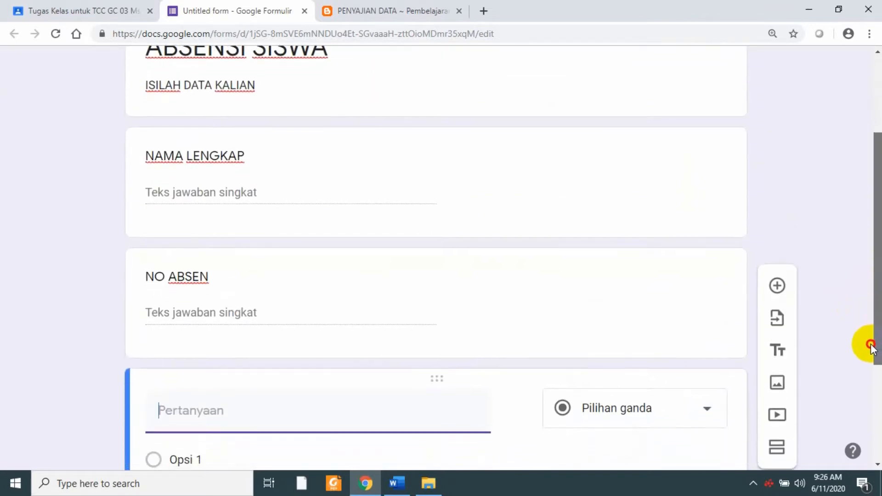
click(719, 413)
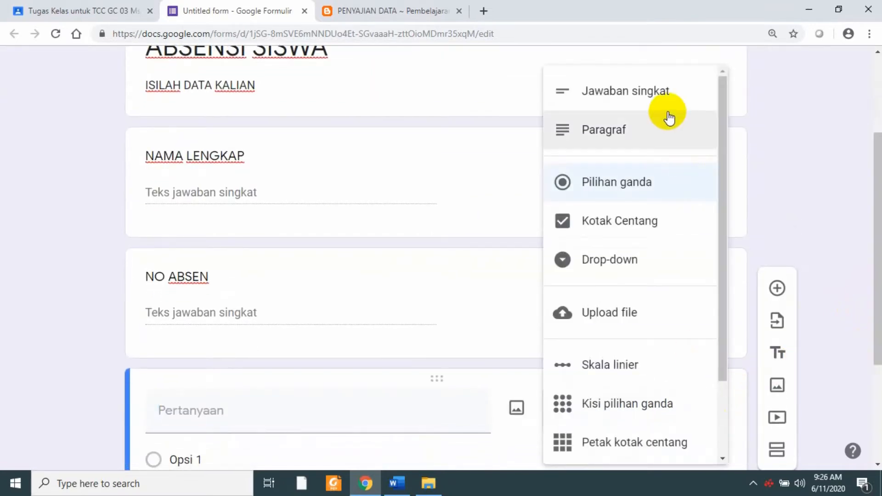
click(674, 92)
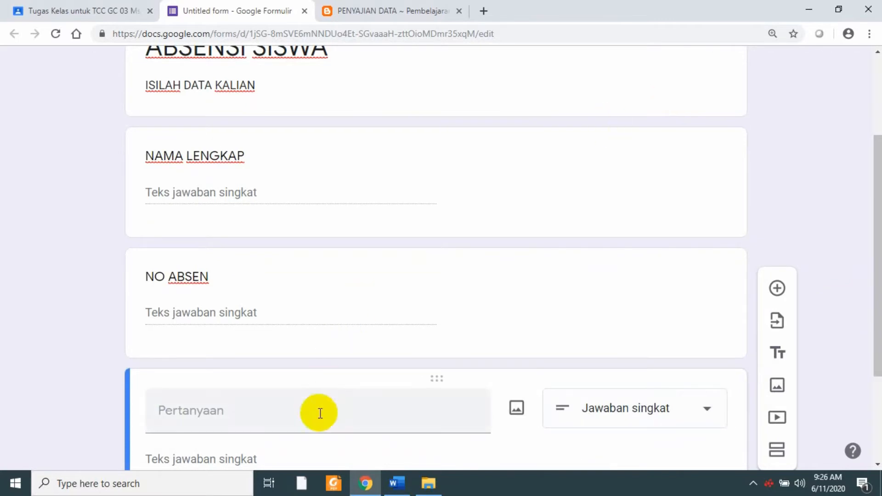
Step: Title the third question KELAS and change its type to Drop-down
click(316, 417)
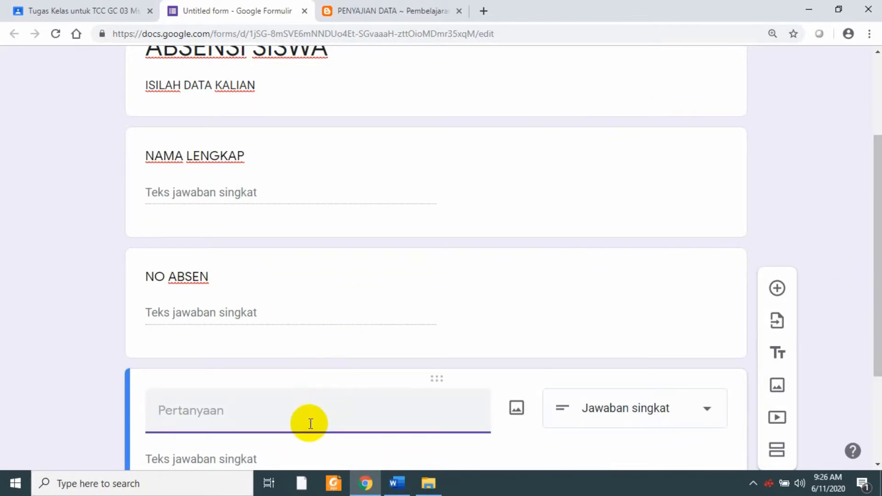
text(KELAS)
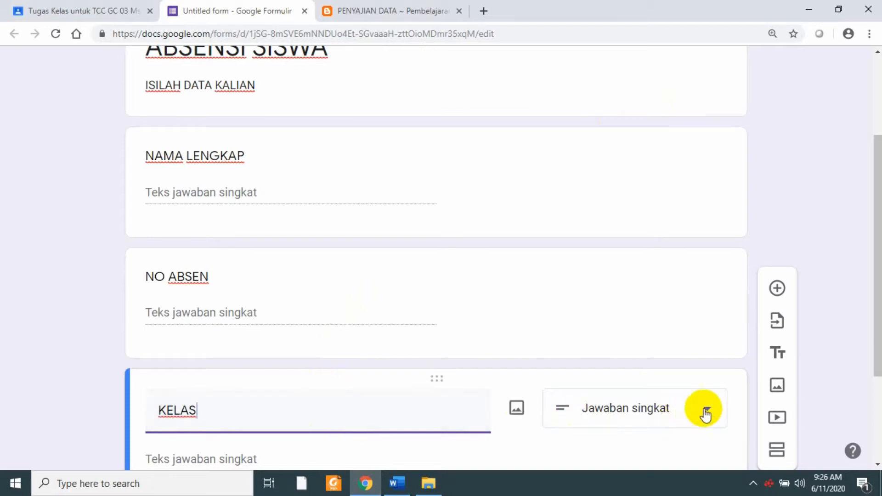
click(706, 413)
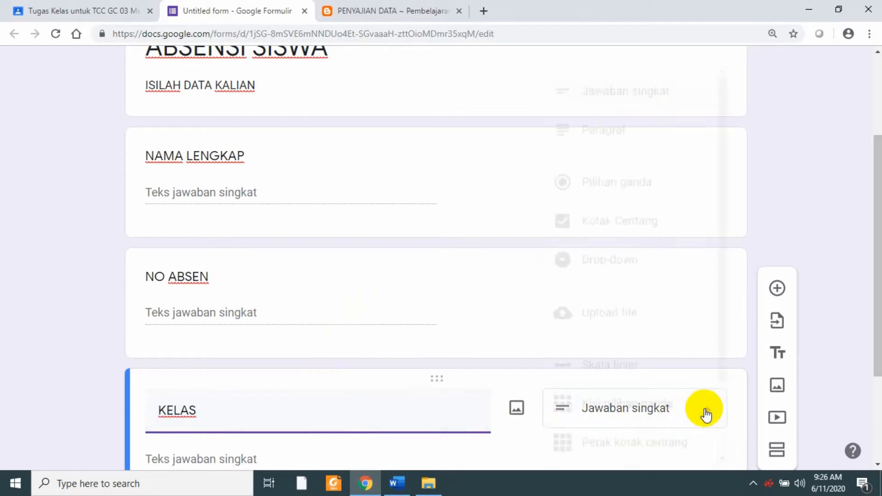
click(681, 274)
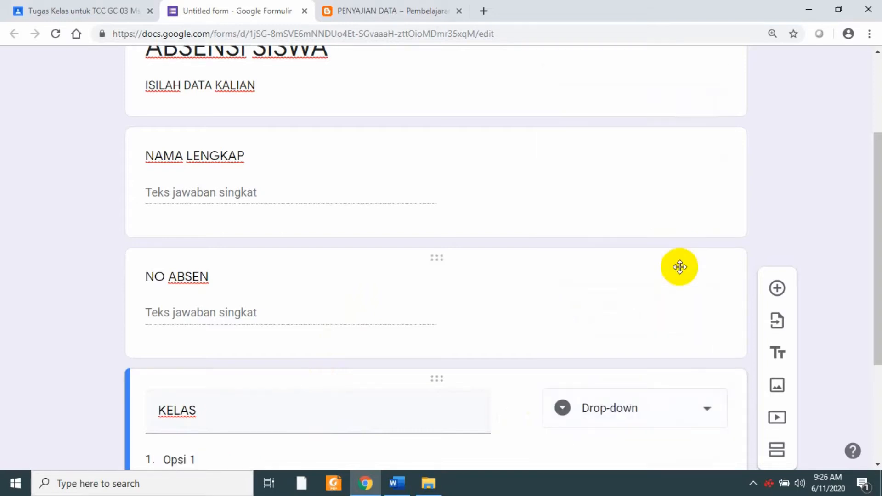
drag(878, 294, 877, 359)
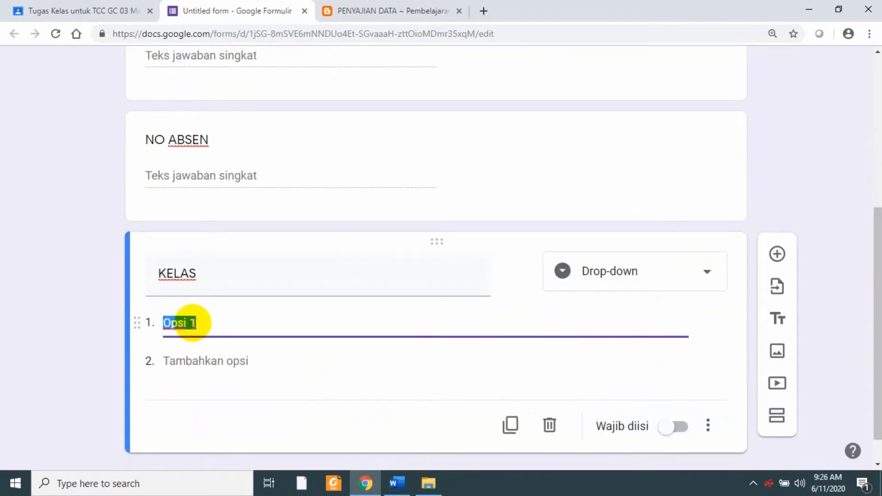
Step: Give KELAS the choices 7J and 7k and mark it required
text(7J)
click(197, 359)
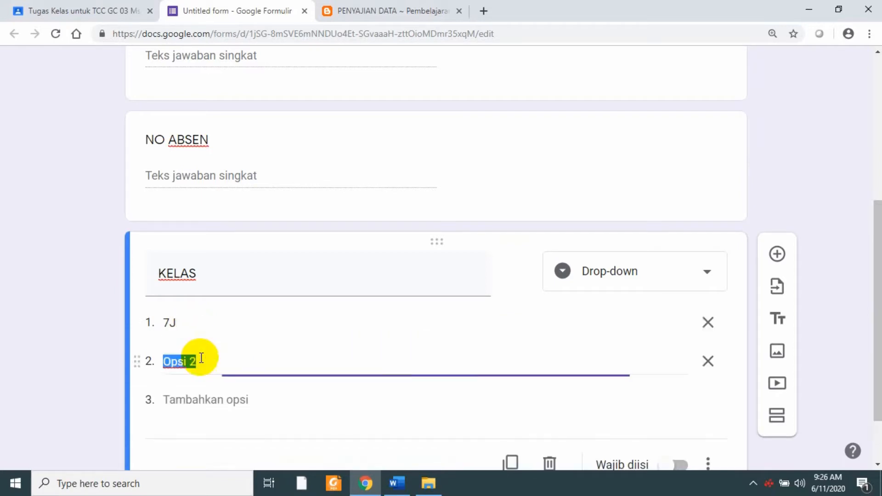
text(7)
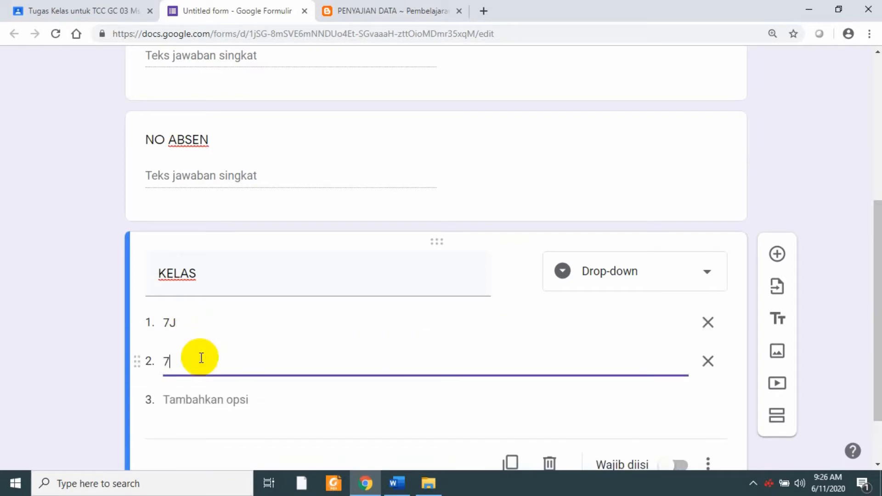
text(k)
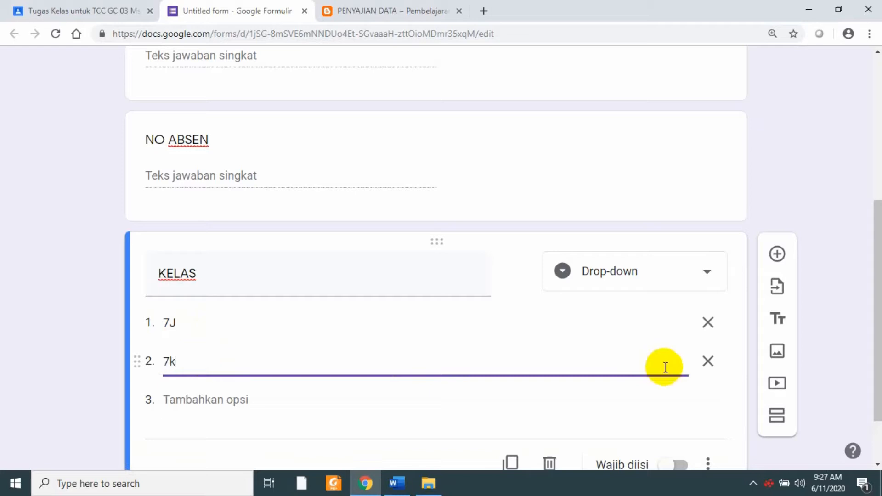
click(669, 466)
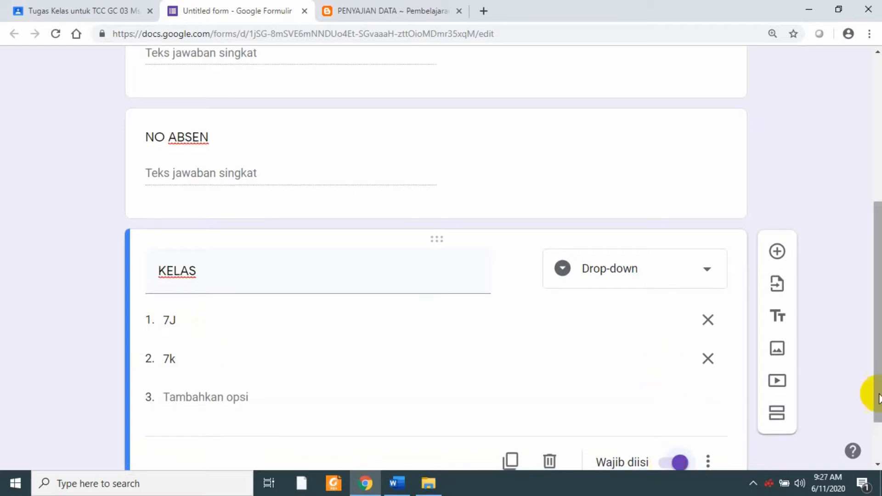
drag(870, 390, 866, 271)
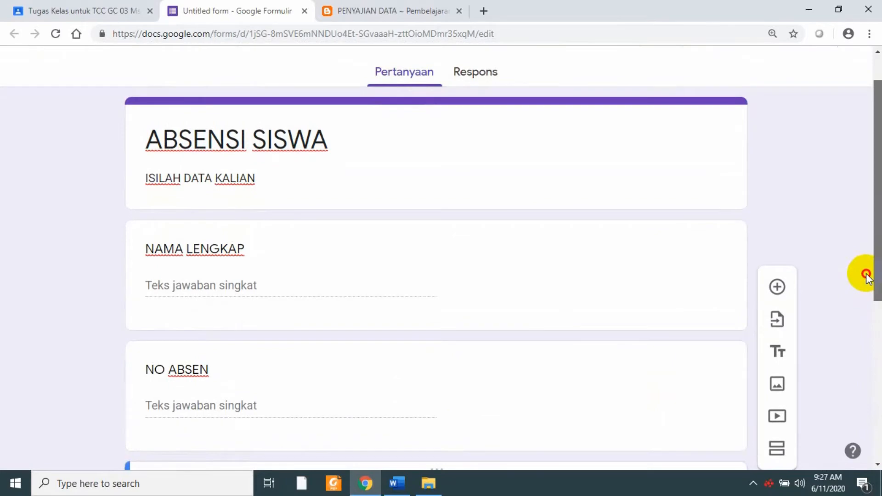
Step: Make the NAMA LENGKAP and NO ABSEN questions required
click(674, 313)
click(671, 390)
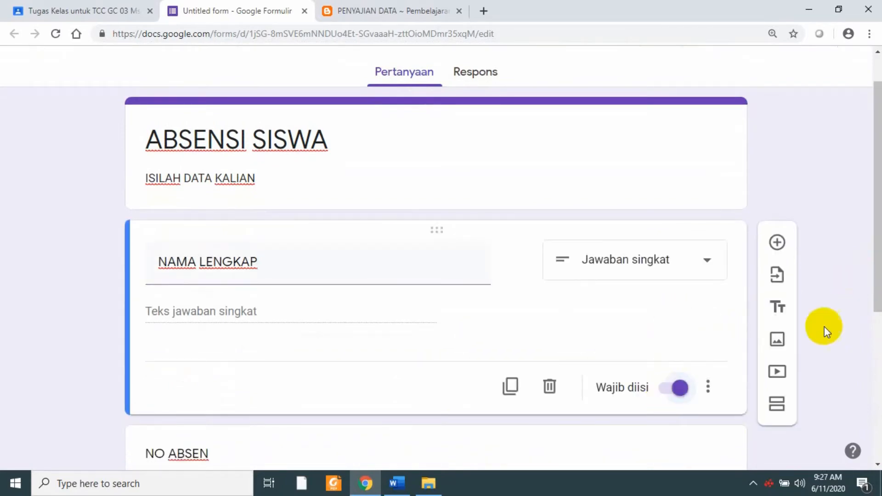
drag(873, 303, 876, 397)
click(676, 338)
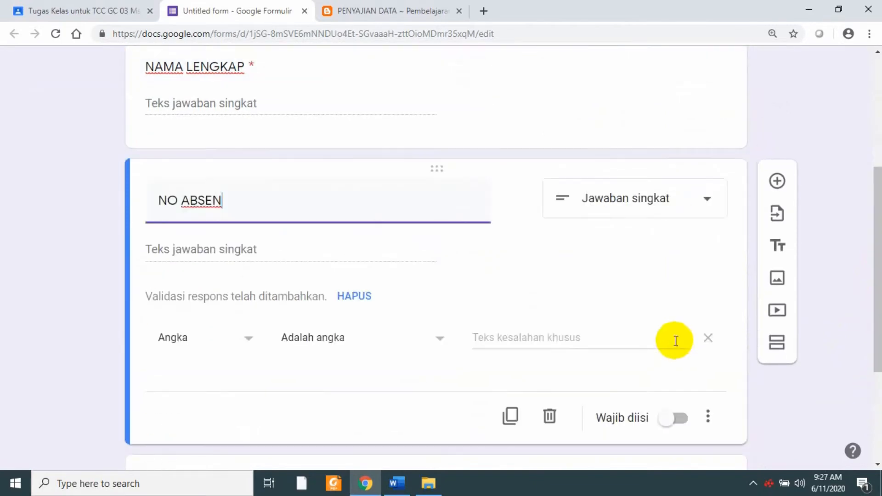
click(666, 411)
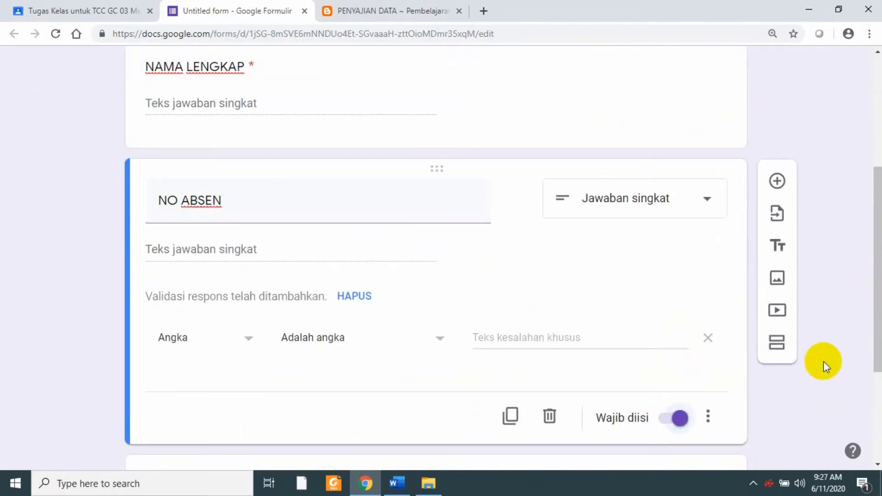
drag(877, 348, 868, 184)
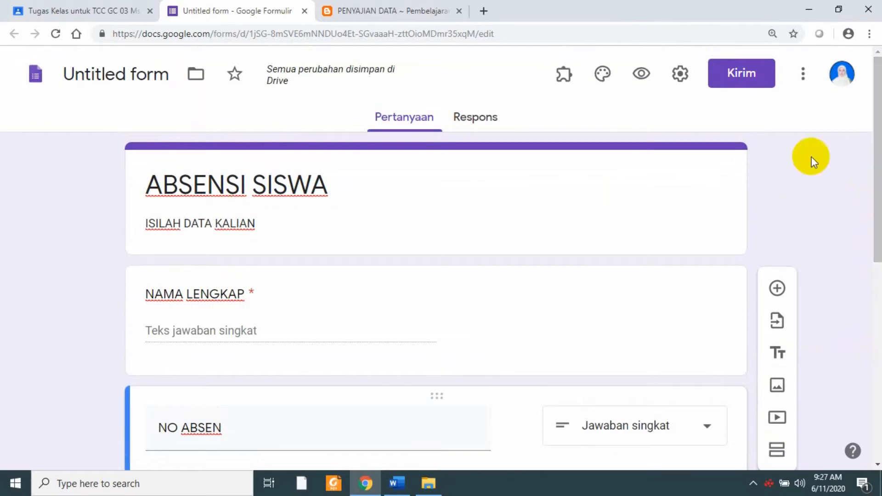
Step: Check the form settings without changing anything, then bring up the theme options
click(678, 77)
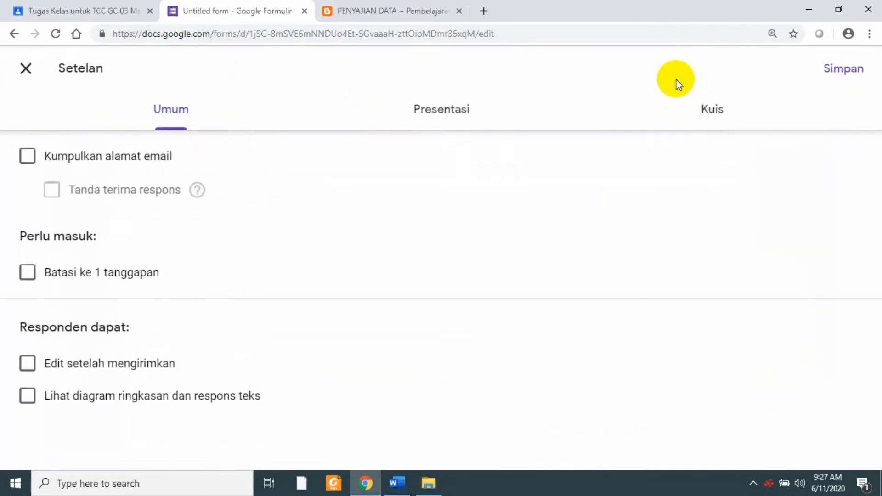
click(27, 70)
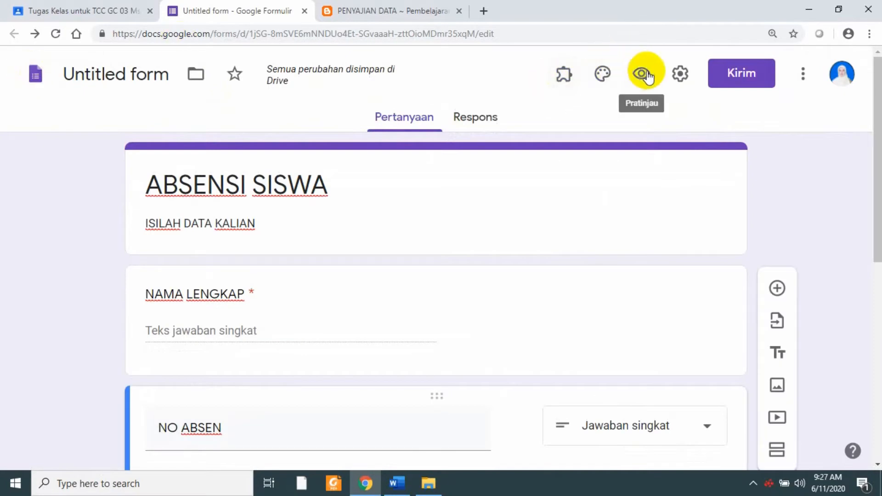
click(679, 73)
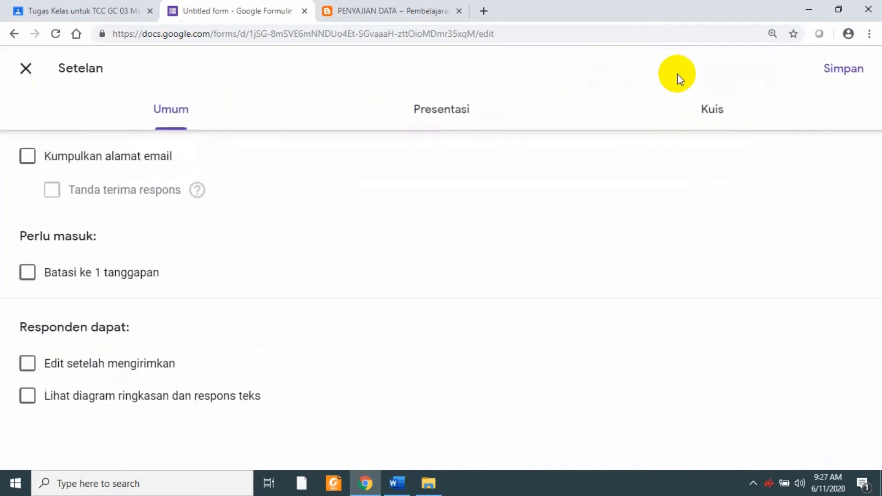
click(26, 70)
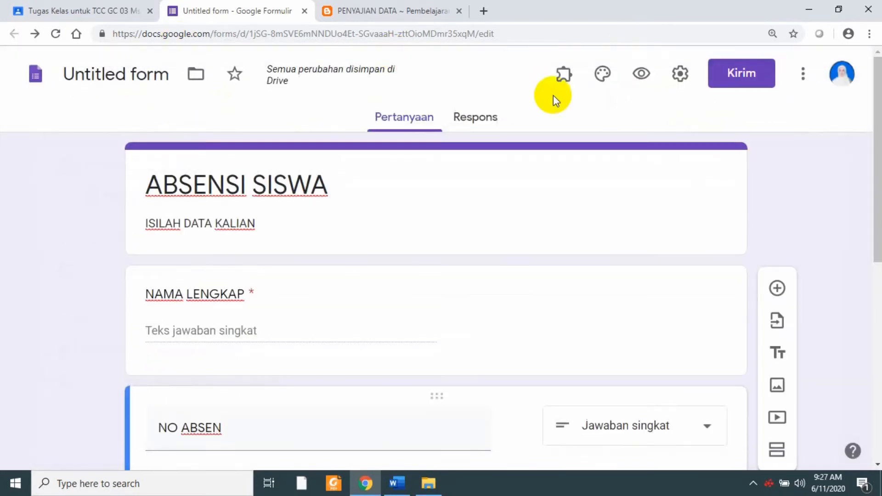
click(603, 74)
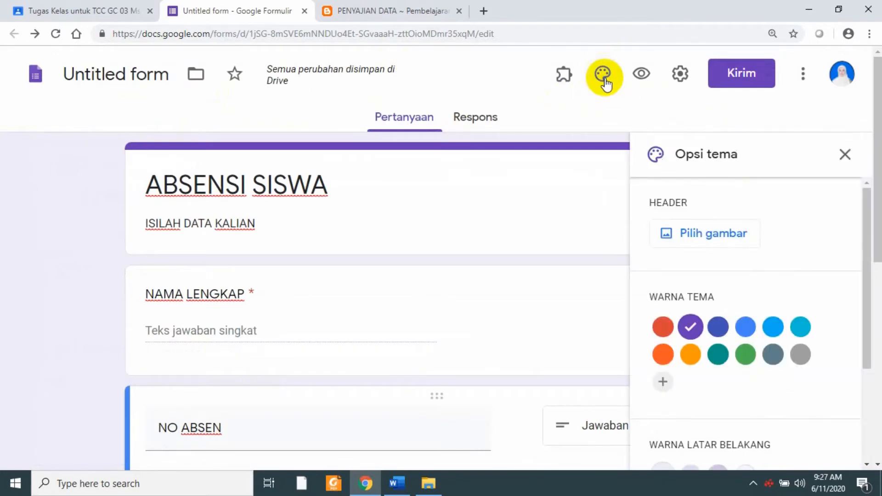
Step: Insert the purple bubbles image from the TEMA gallery as the form's header
click(713, 233)
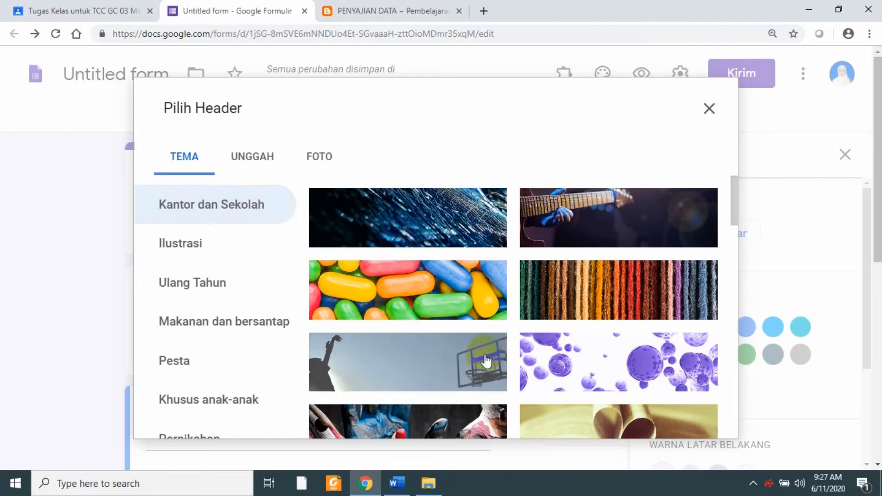
click(597, 363)
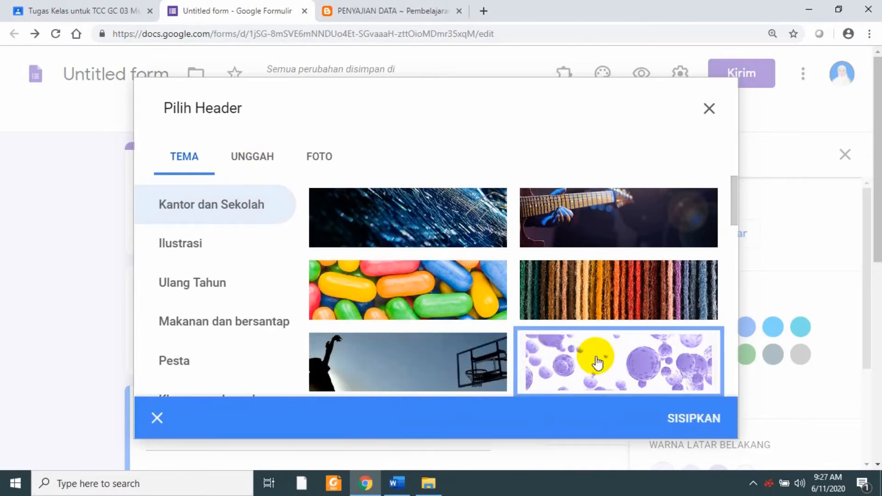
click(670, 419)
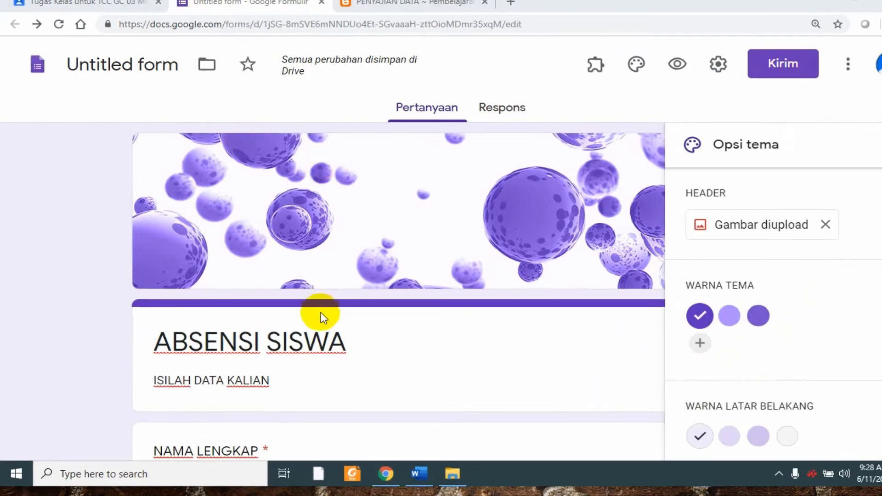
Step: Rename the form file from Untitled form to ABSENSI SISWA, then return to Classroom
triple_click(330, 356)
key(ctrl+c)
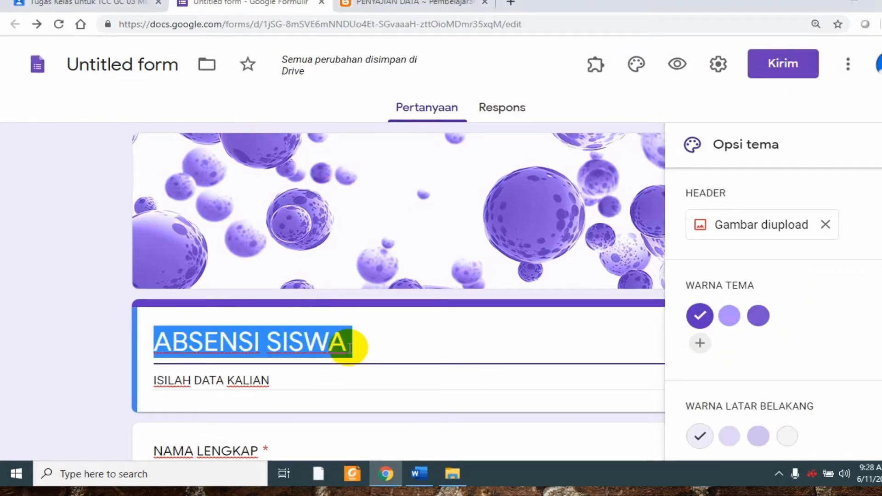
click(178, 68)
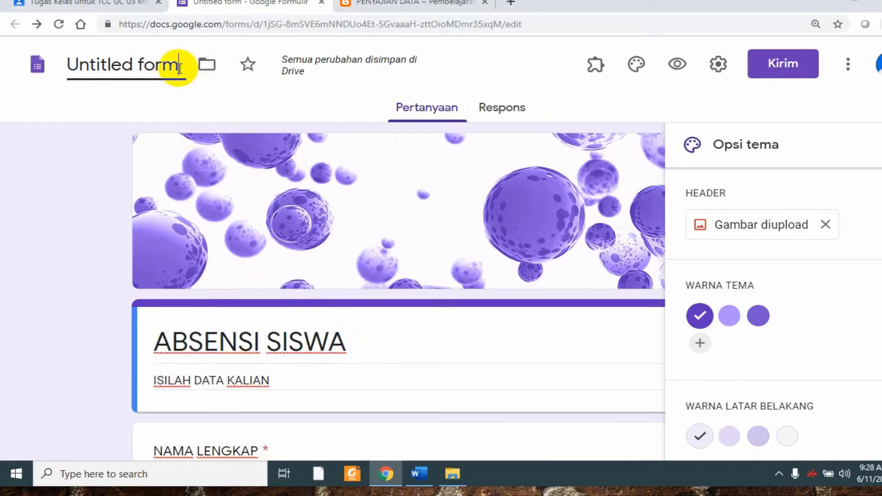
drag(179, 68, 75, 67)
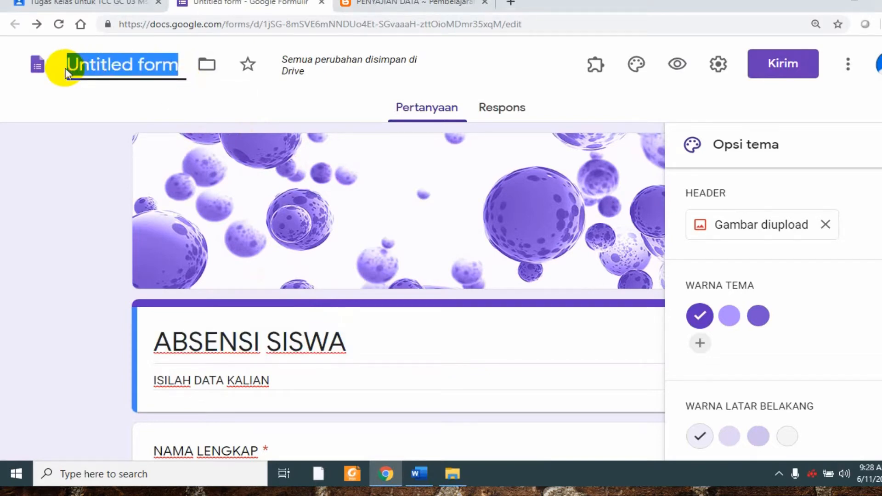
key(ctrl+v)
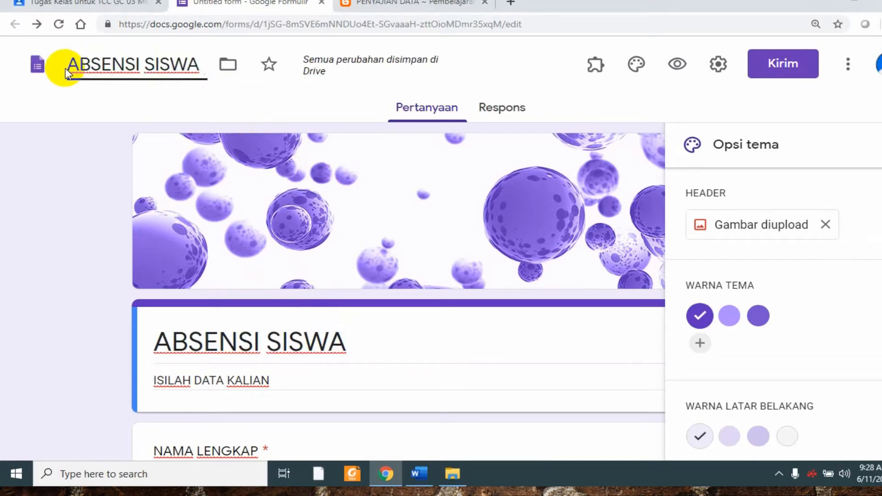
click(119, 4)
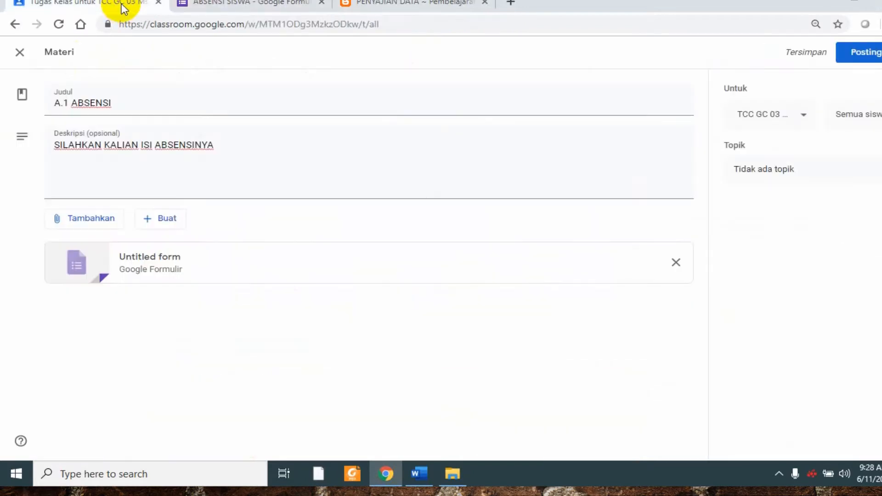
Step: File the A.1 ABSENSI material under topic A. ABSENSI and post it
click(878, 168)
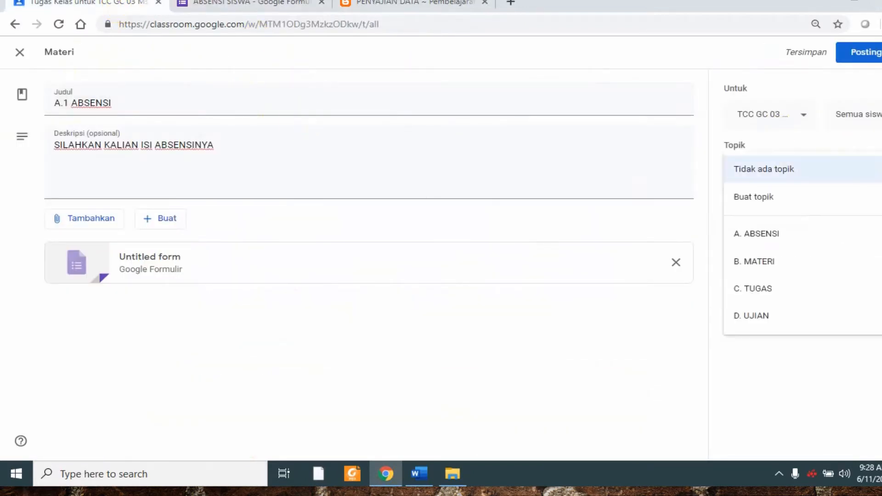
click(871, 233)
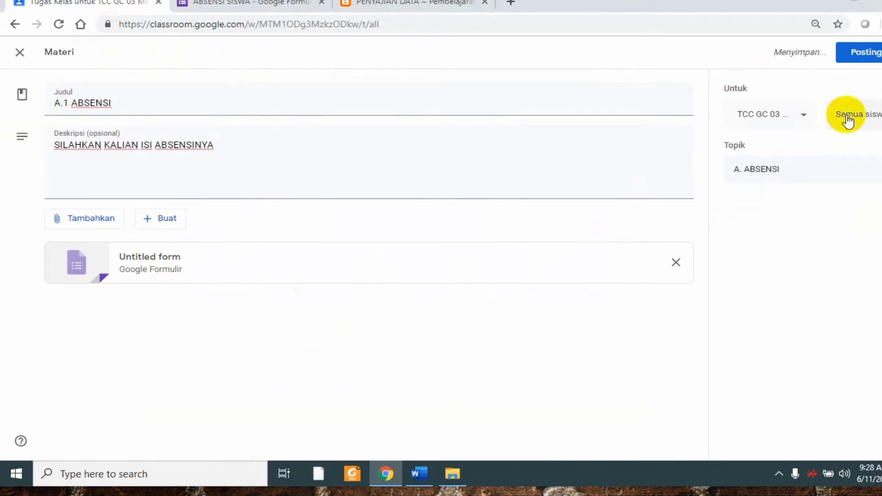
click(849, 55)
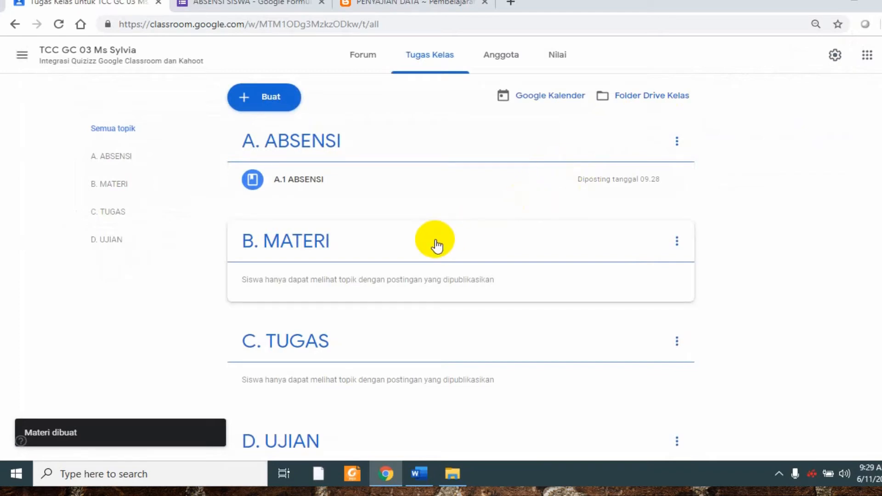
Step: Create a material titled PENYAJIAN DATA described as 'Silahkan kalian pelajari materi di bawah ini'
click(287, 99)
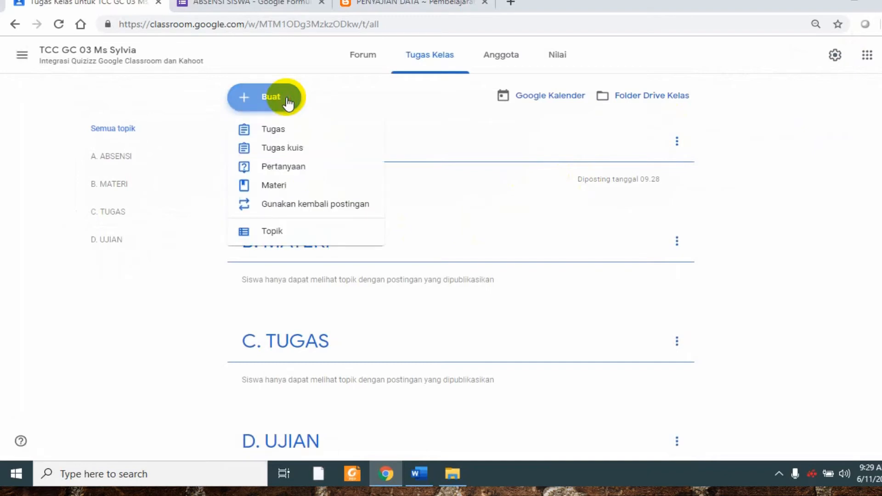
click(294, 186)
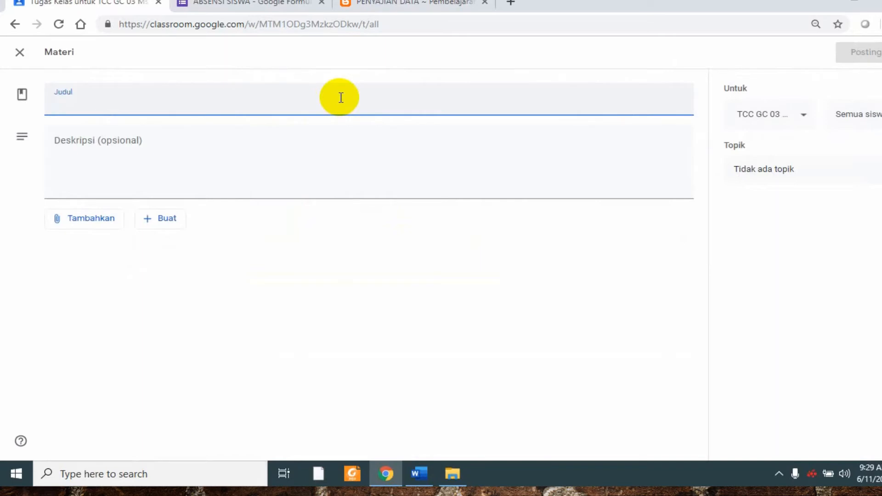
text(PENYA)
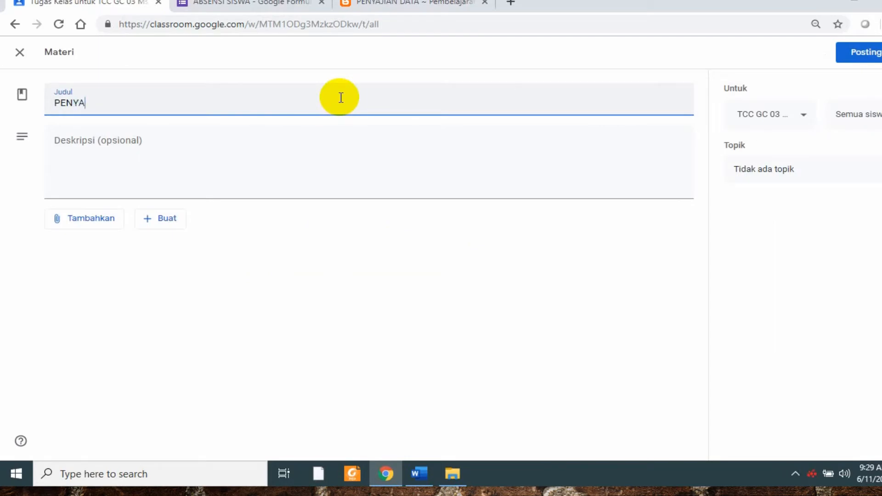
text(JIAN DATA)
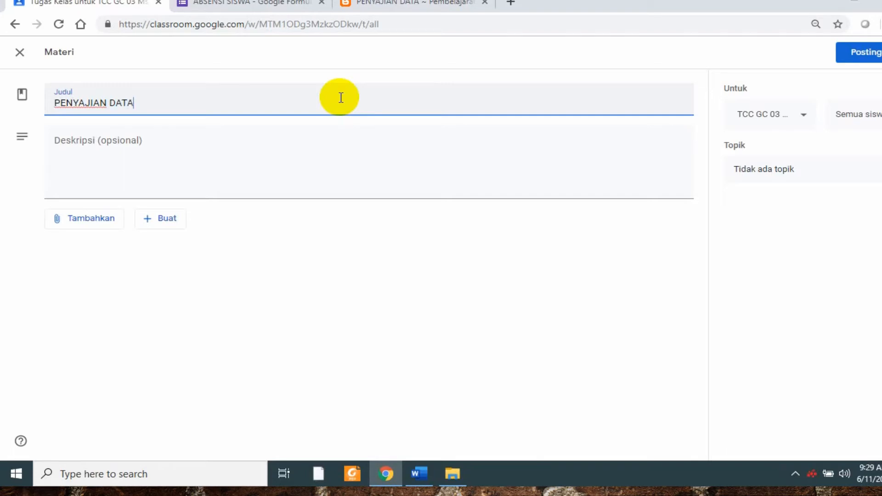
click(314, 168)
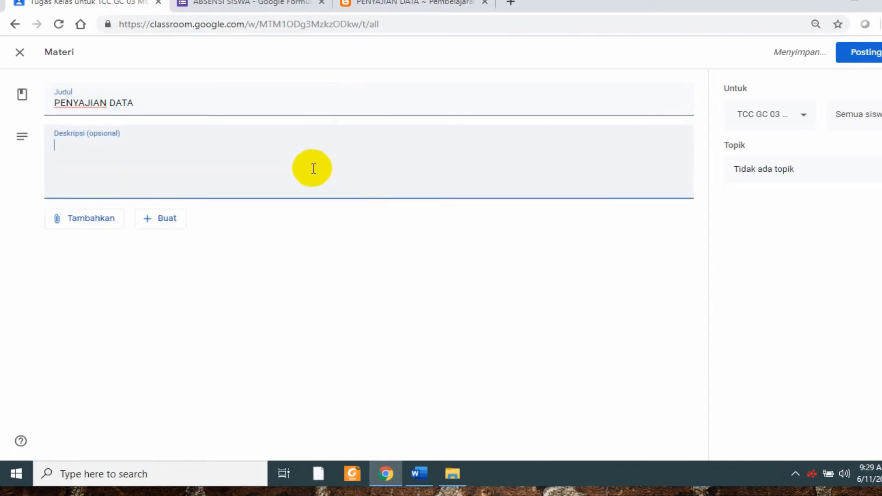
text(Silah)
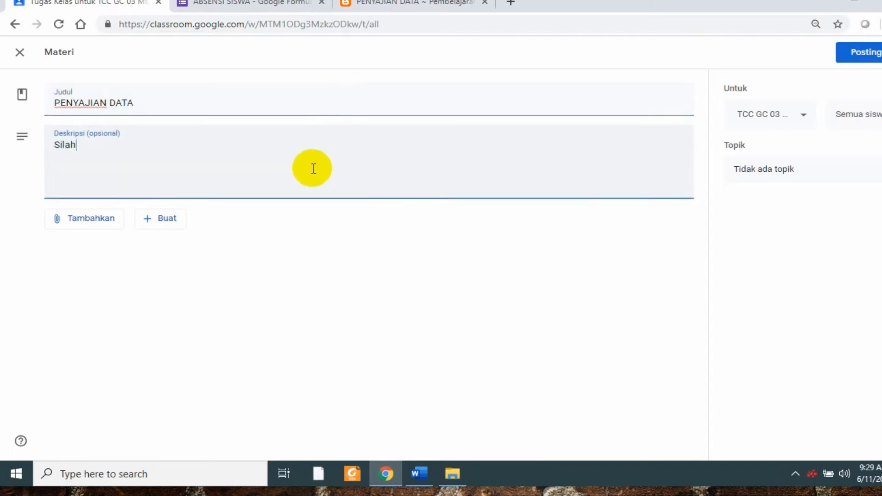
text(kan kalian pela)
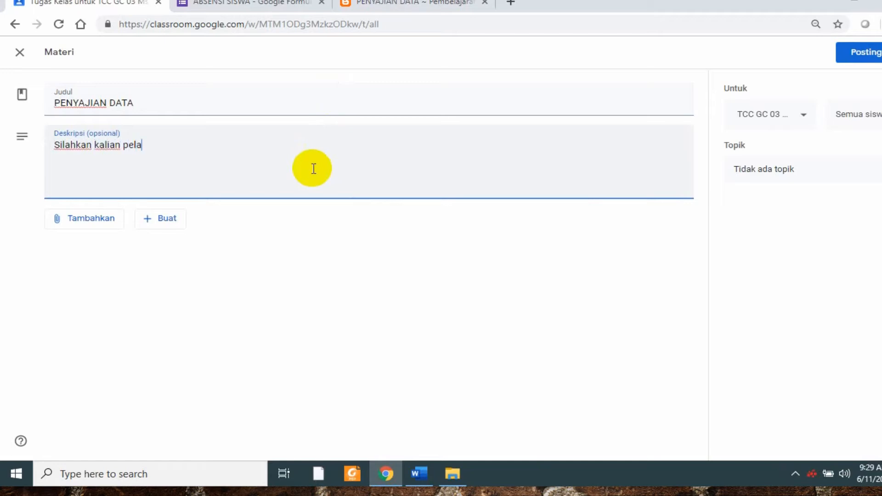
text(jari materi di)
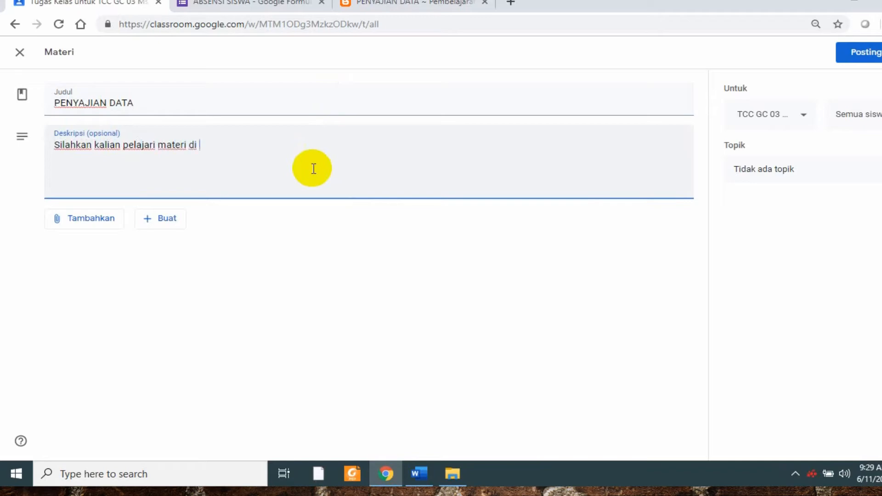
text( bawah ini)
Step: Attach MODUL STATISTIKA.docx from the recent files in Google Drive
click(108, 228)
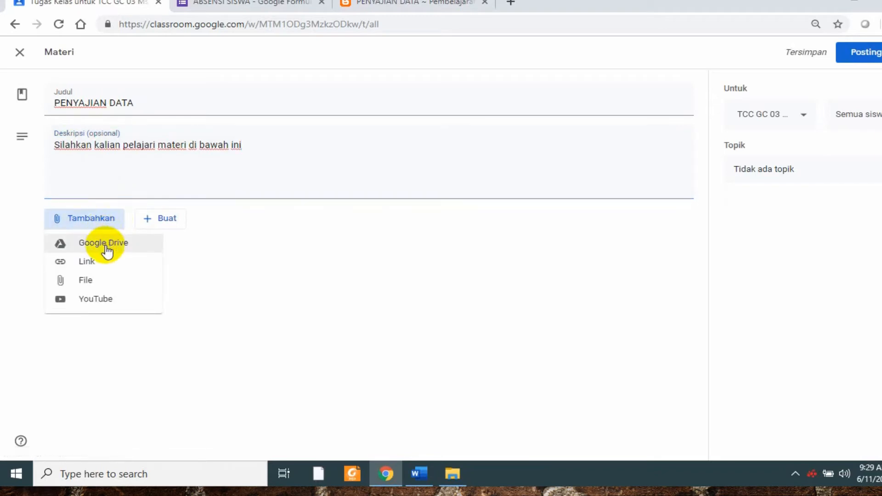
click(106, 247)
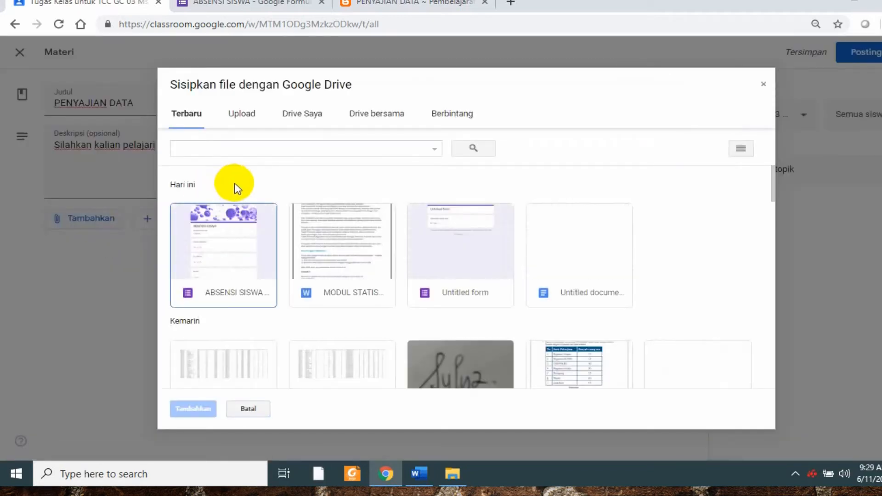
click(353, 232)
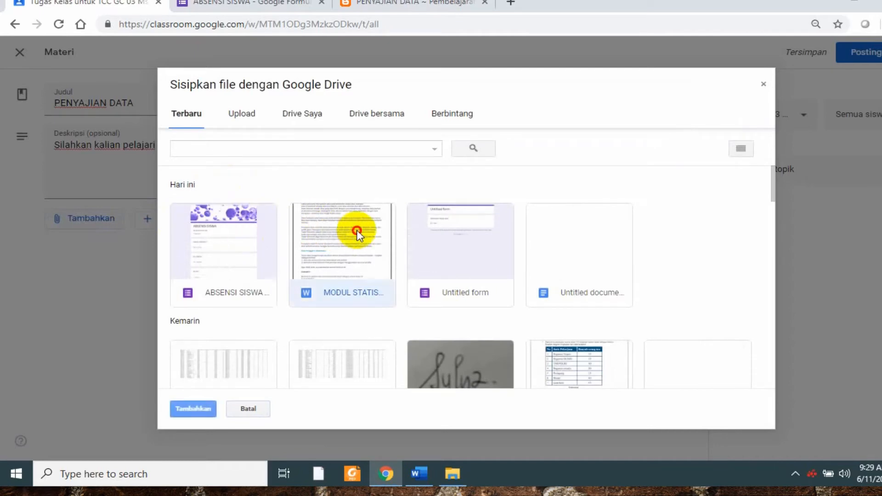
click(193, 408)
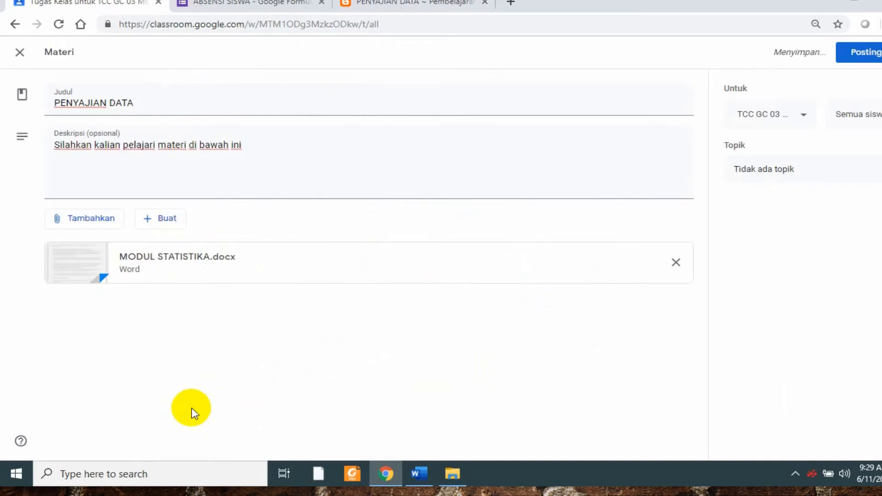
Step: Copy the PENYAJIAN DATA blog page's URL and add it as a link attachment
click(90, 225)
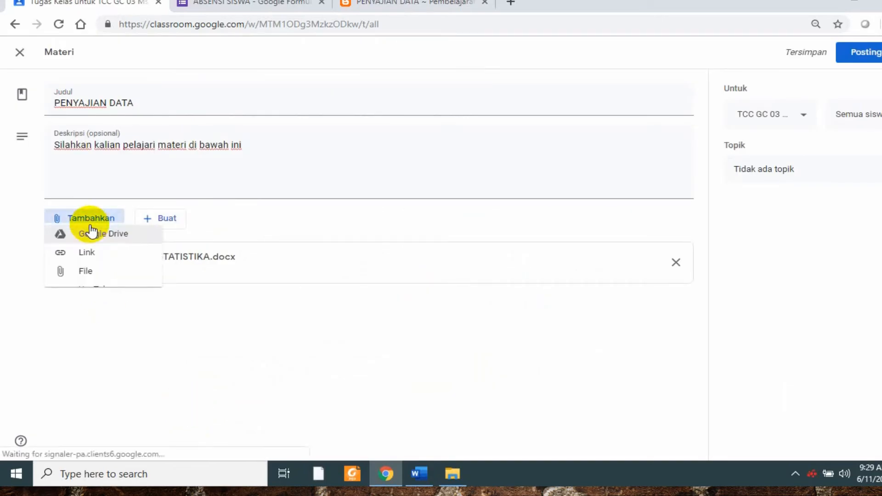
click(92, 264)
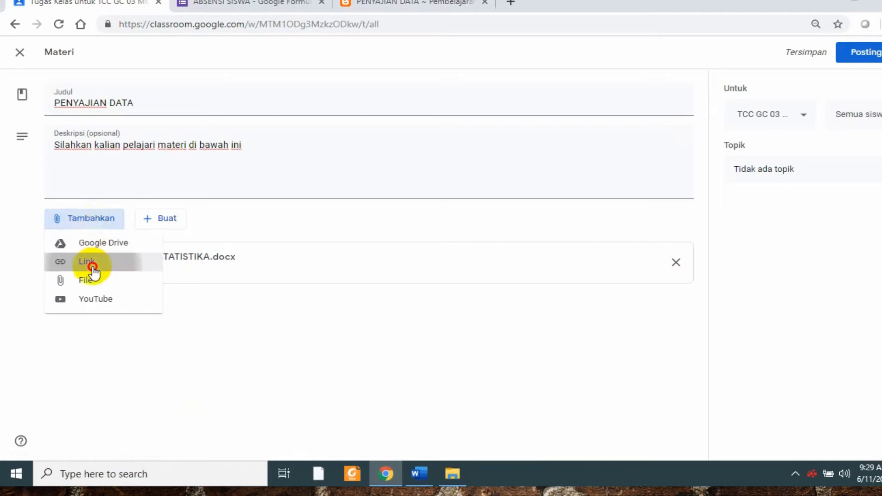
click(475, 5)
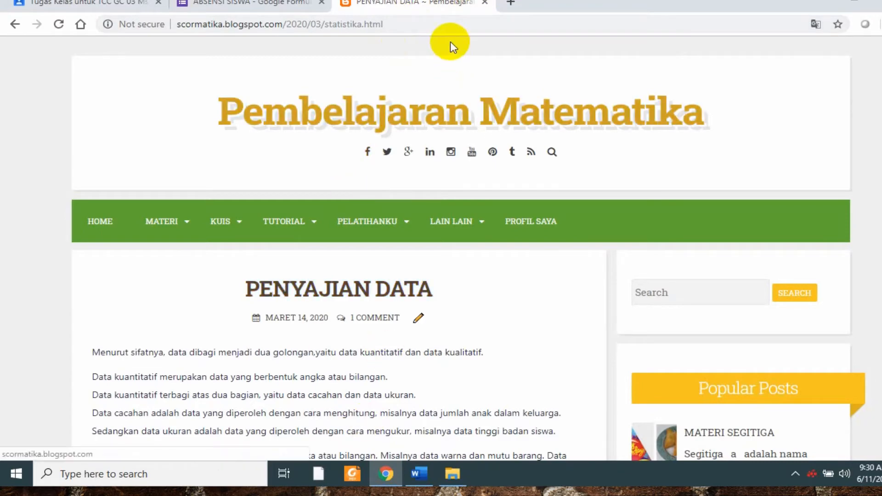
click(401, 24)
key(ctrl+c)
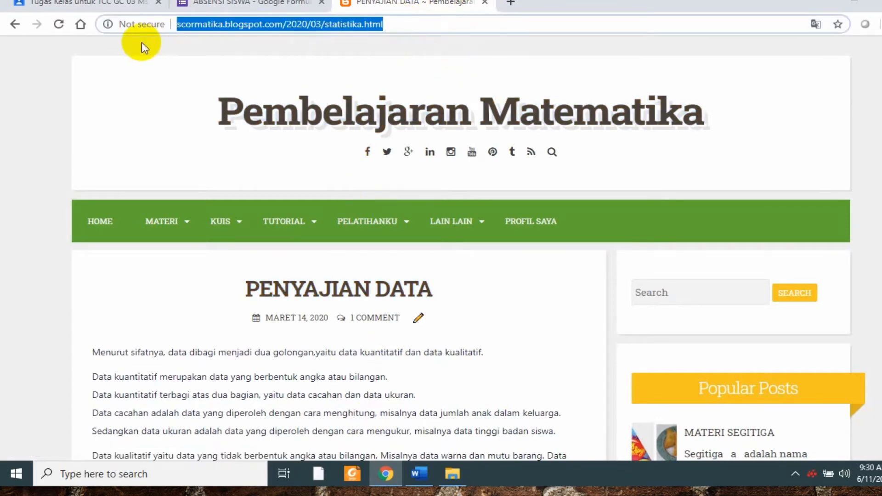
click(147, 5)
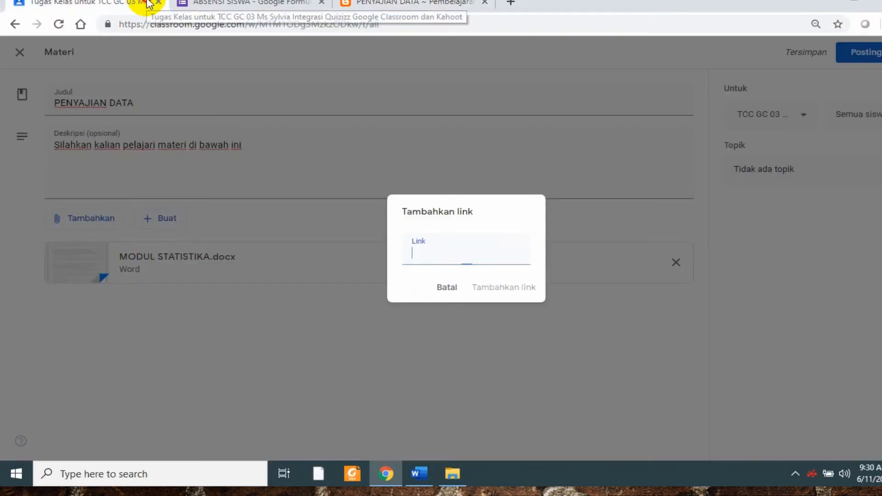
click(433, 262)
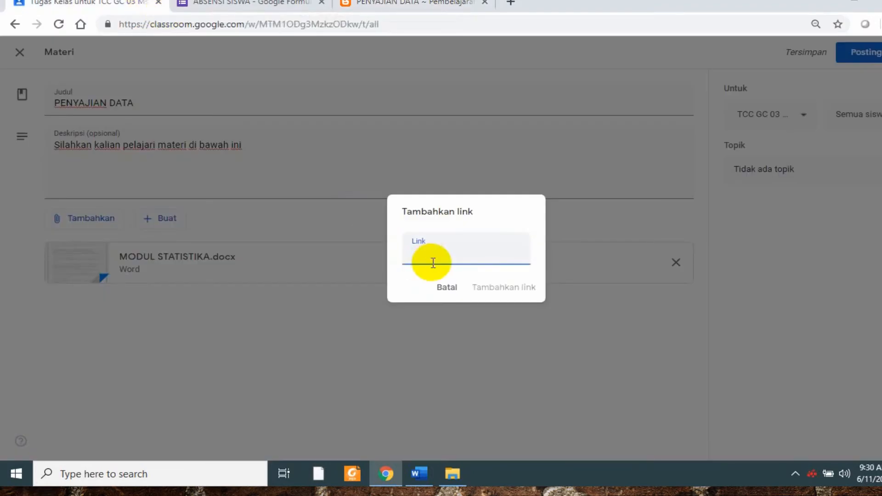
key(ctrl+v)
click(492, 289)
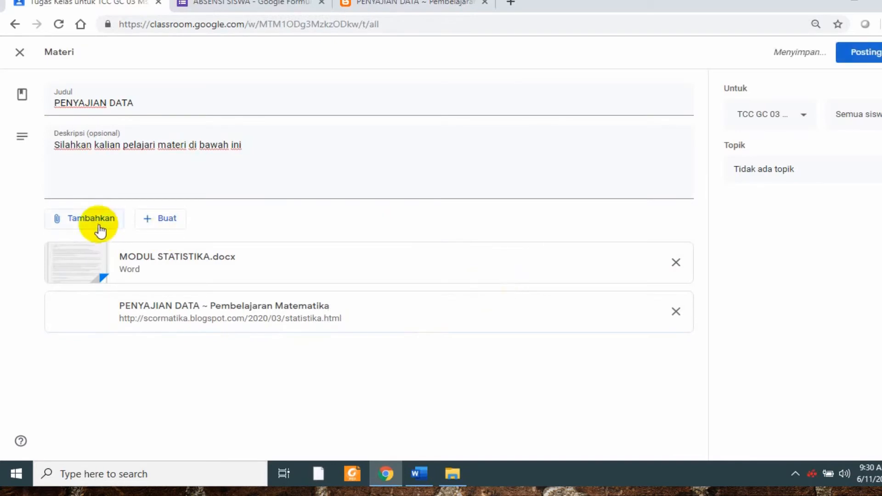
Step: Upload PENYAJIAN DATA.docx from the computer's Documents\TGC folder as a file attachment
click(99, 225)
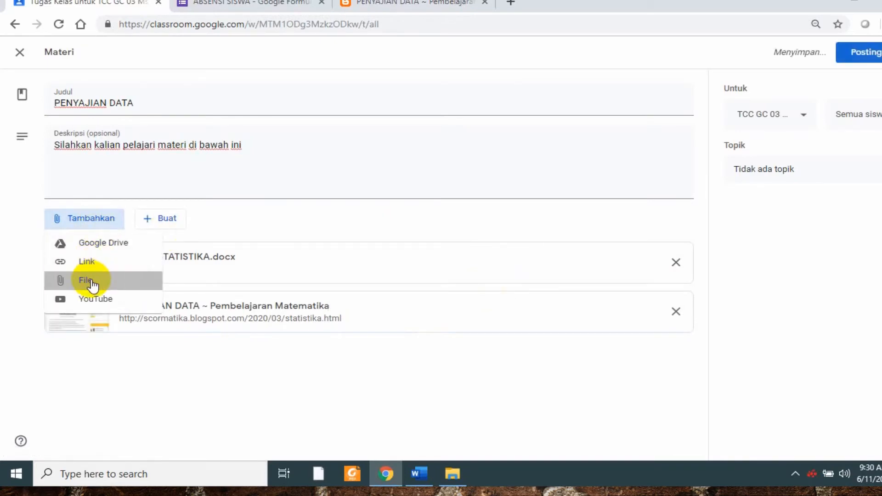
click(91, 280)
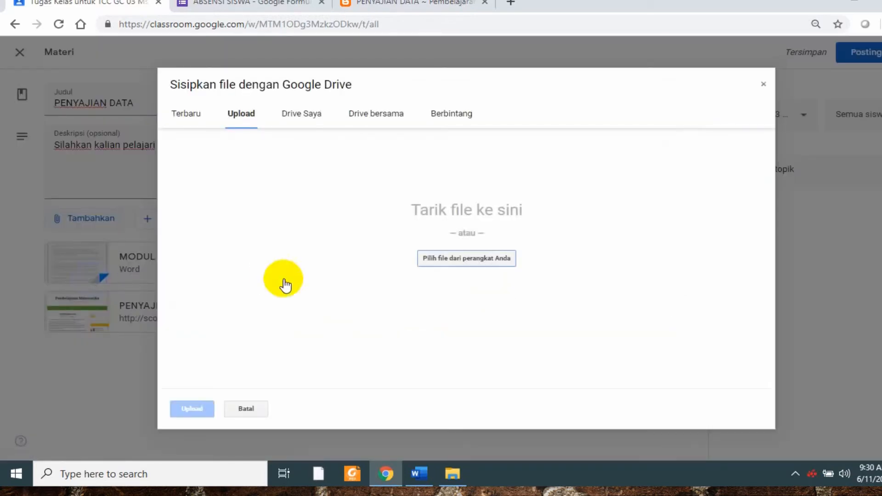
click(461, 266)
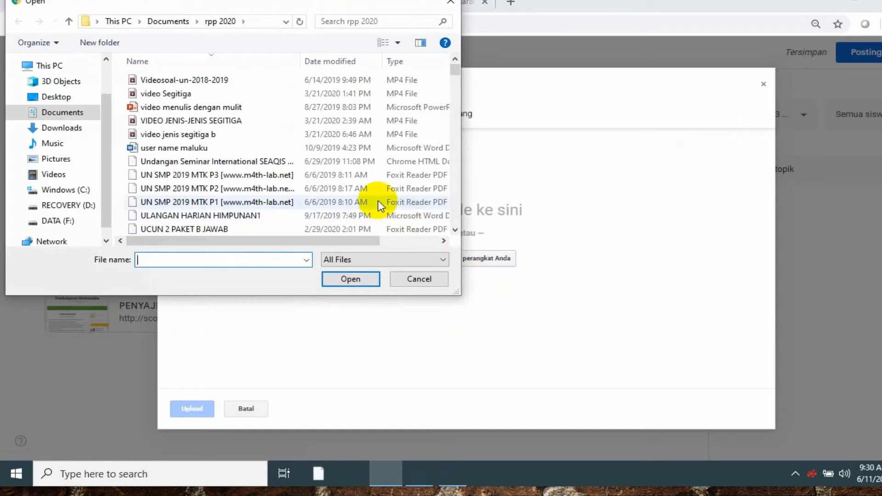
click(70, 121)
mouse_move(459, 97)
mouse_down()
mouse_move(458, 124)
mouse_move(457, 106)
mouse_up()
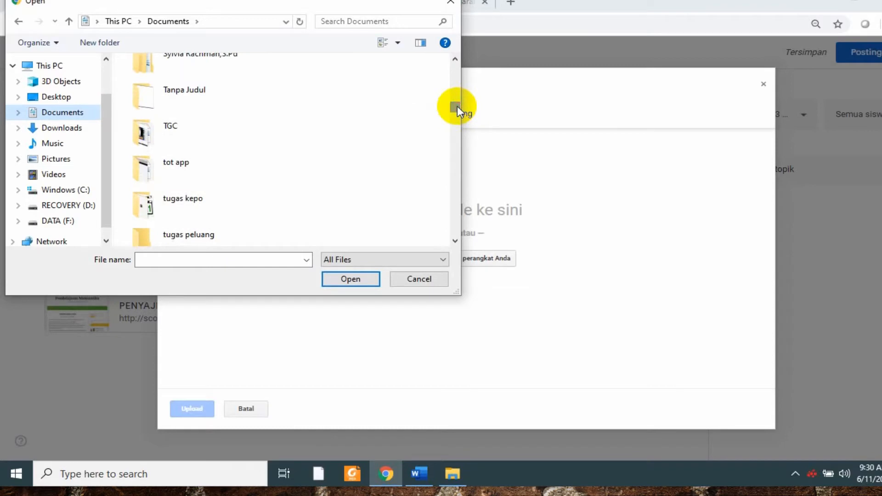
double_click(256, 139)
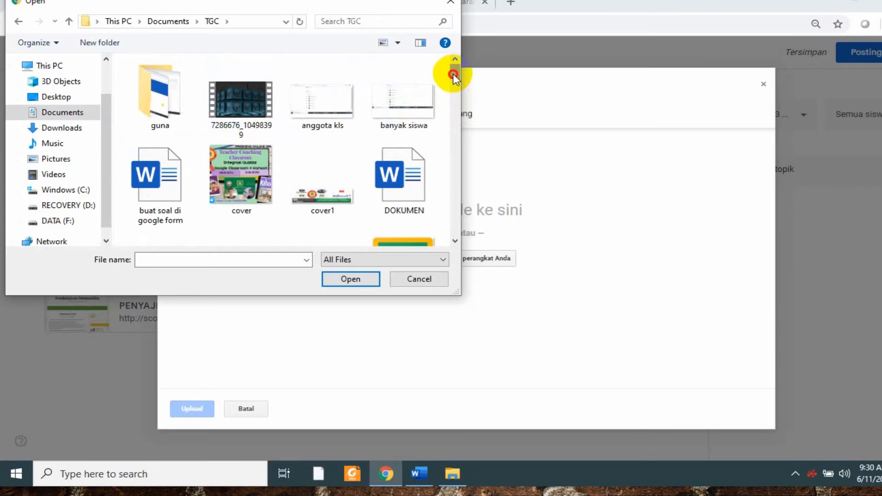
drag(453, 72, 456, 137)
click(260, 139)
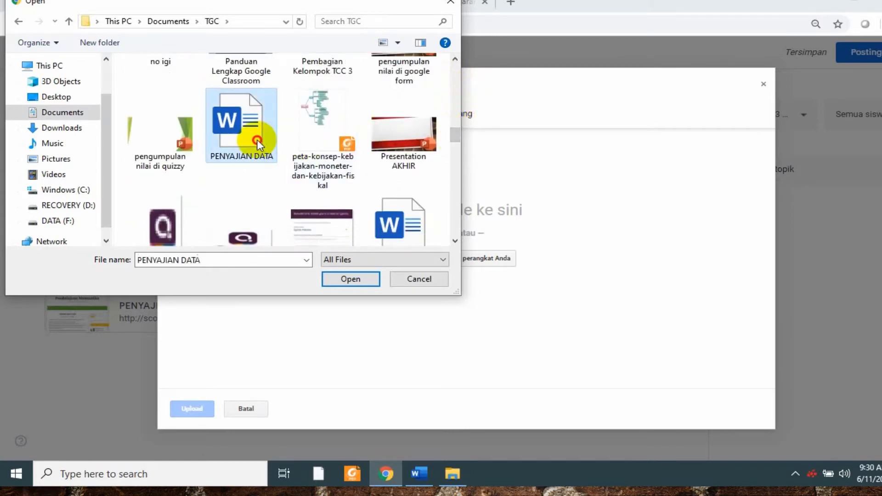
click(348, 282)
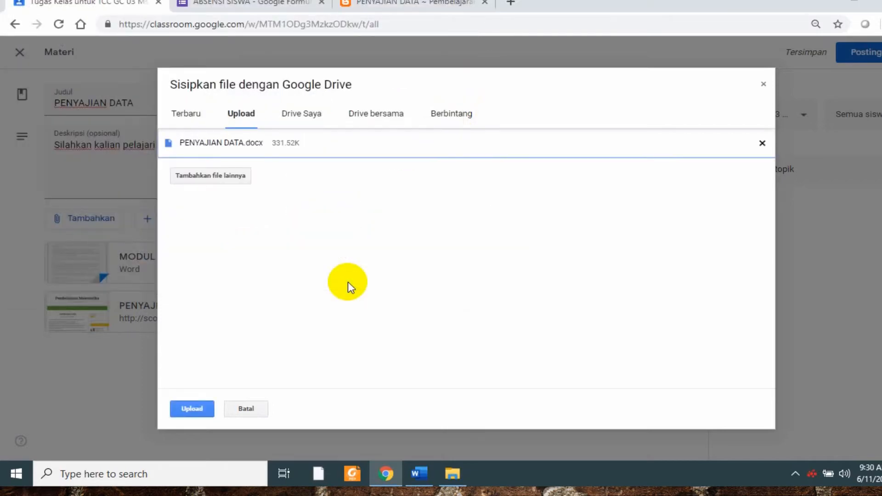
click(188, 414)
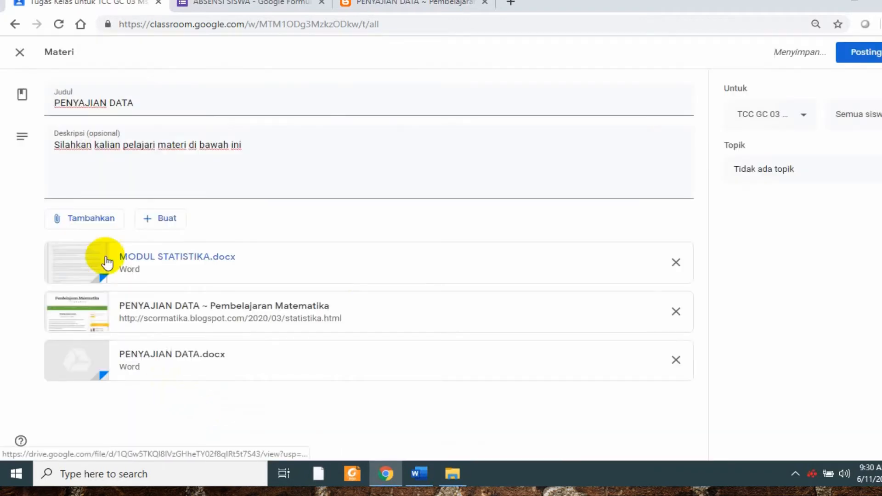
Step: Start a YouTube attachment and copy the video's youtu.be link from the Word document
click(87, 220)
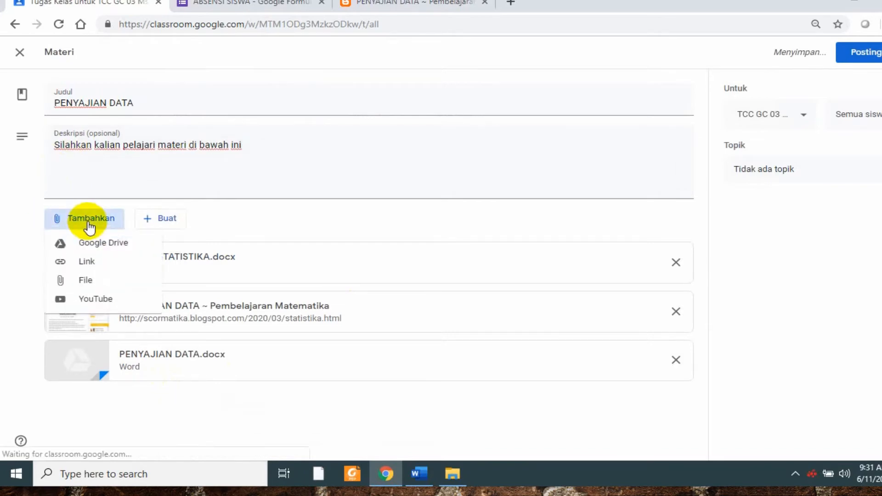
click(92, 302)
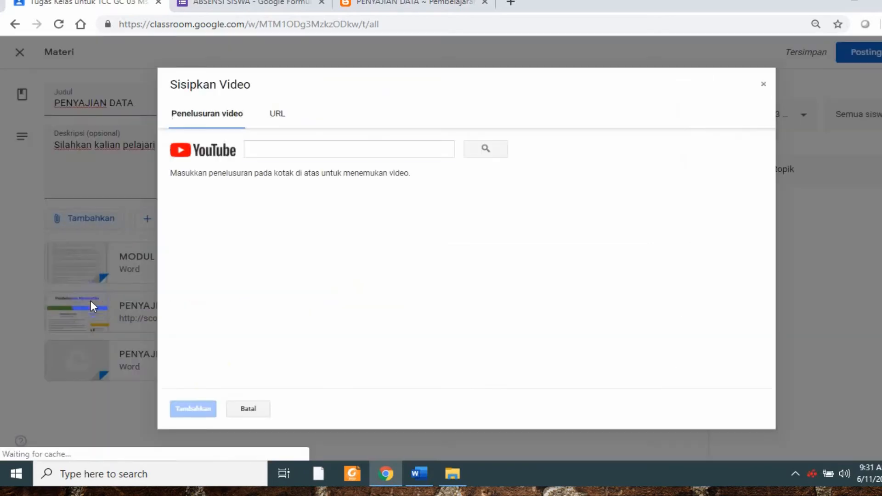
click(421, 482)
click(504, 350)
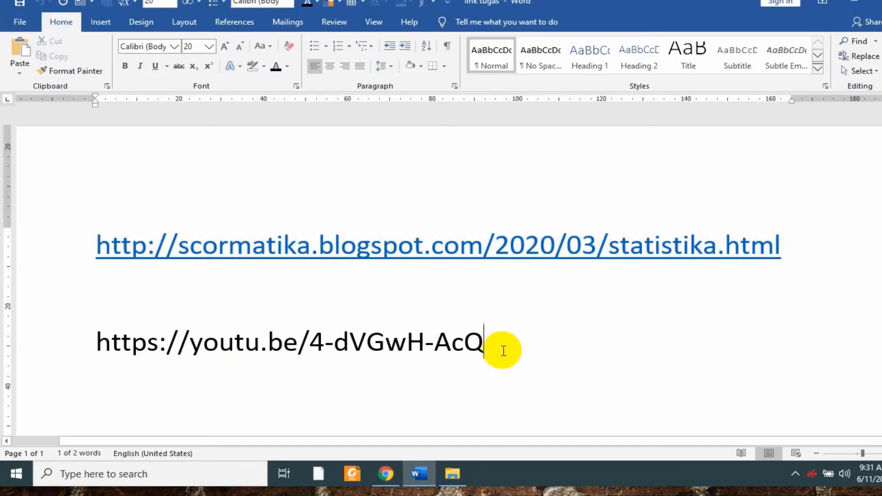
drag(504, 350, 100, 344)
key(ctrl+c)
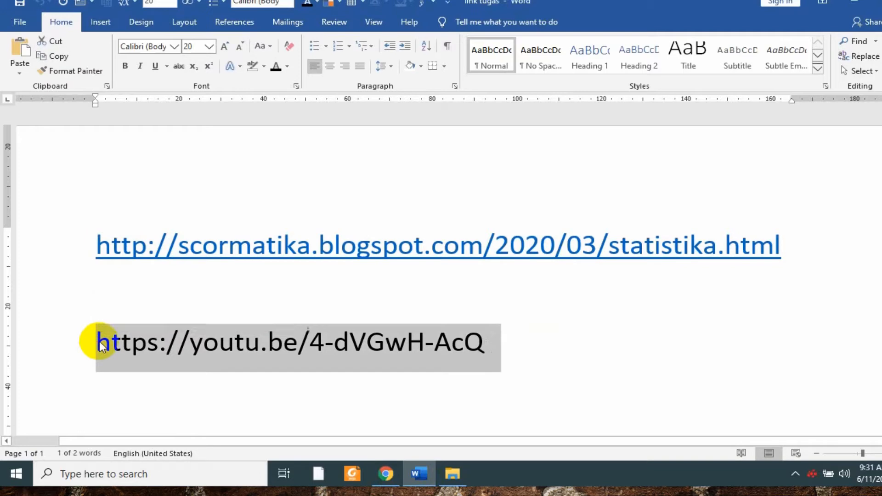
click(386, 474)
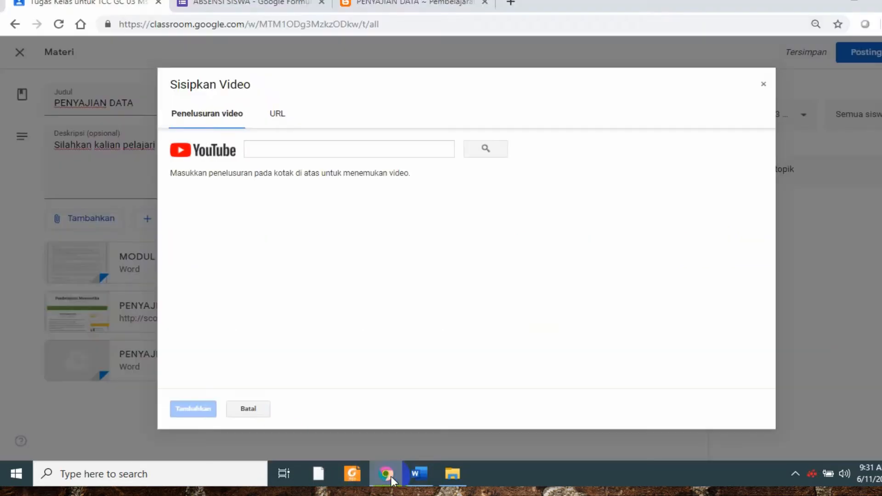
Step: Search the pasted link and attach the 'video penyajian data' result
click(382, 146)
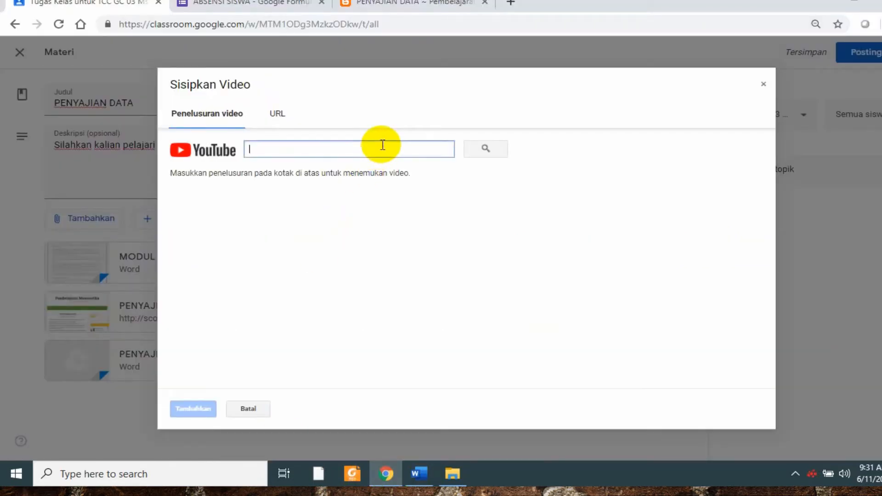
key(ctrl+v)
click(486, 148)
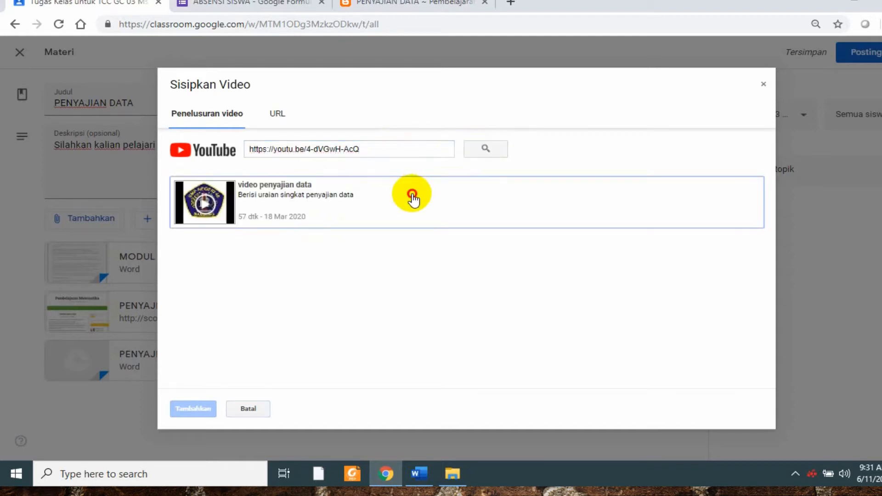
click(413, 199)
click(194, 408)
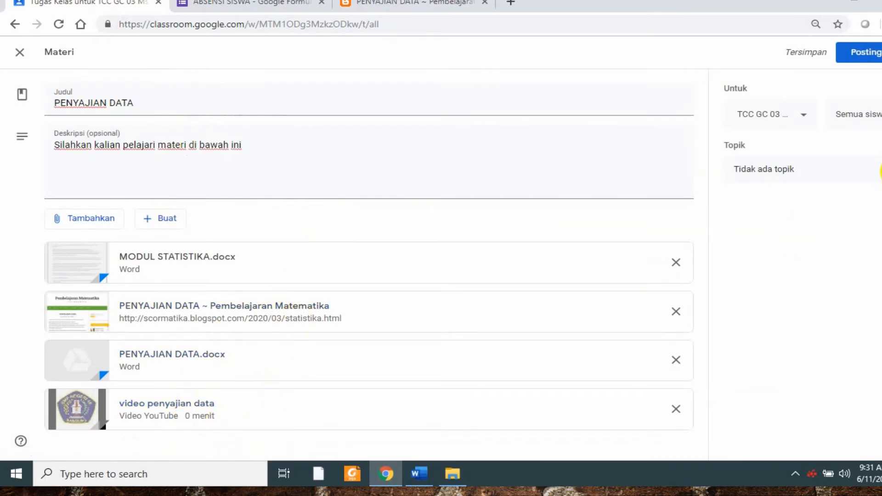
click(879, 170)
Step: Assign the PENYAJIAN DATA material to the B. MATERI topic and post it
click(861, 262)
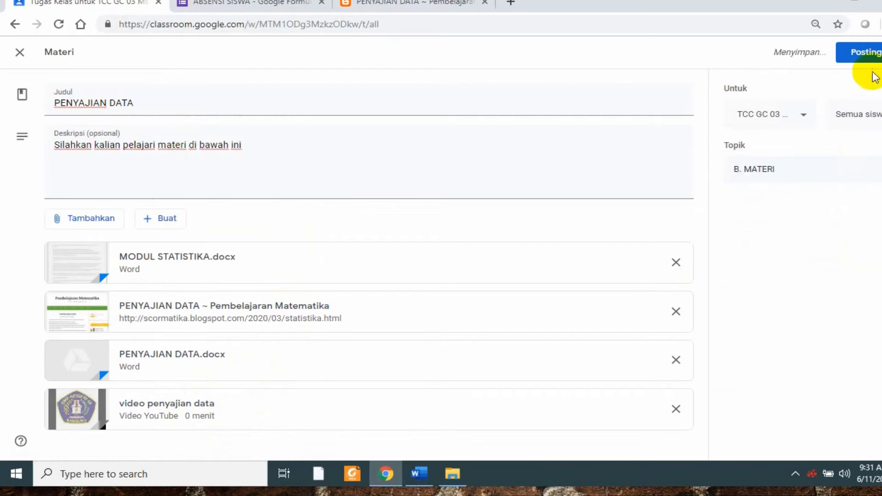
click(870, 55)
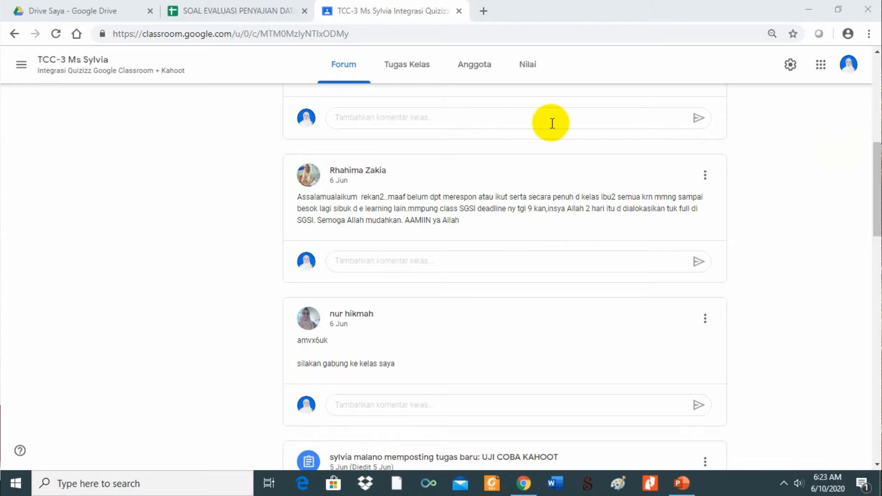
Step: Go to the Tugas Kelas page and start a new Pertanyaan post from Buat
click(424, 74)
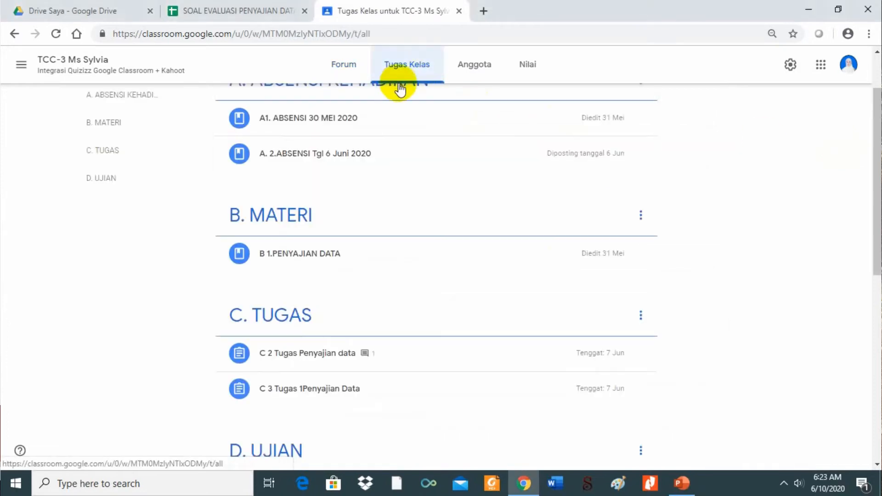
scroll(876, 186, up, 1)
scroll(875, 181, up, 1)
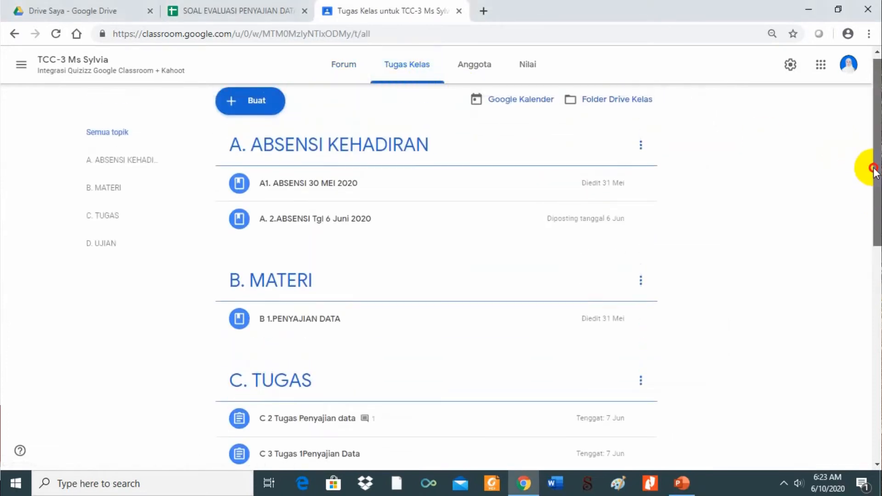
click(264, 104)
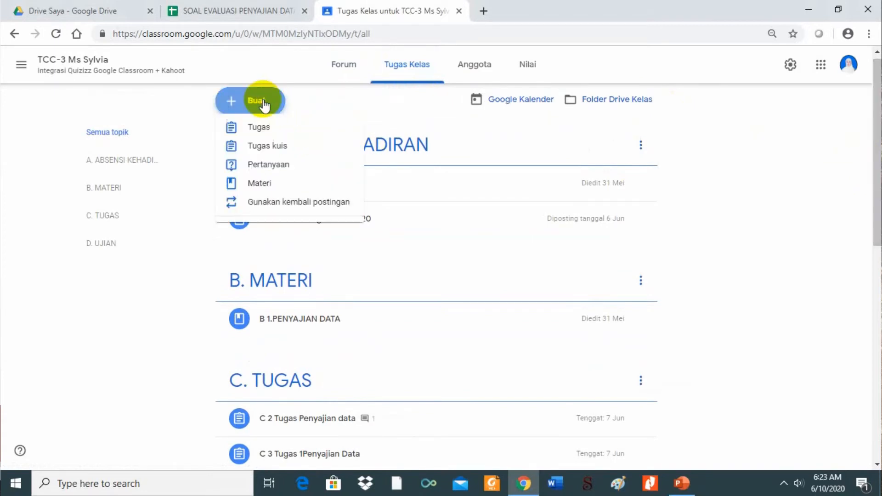
click(275, 170)
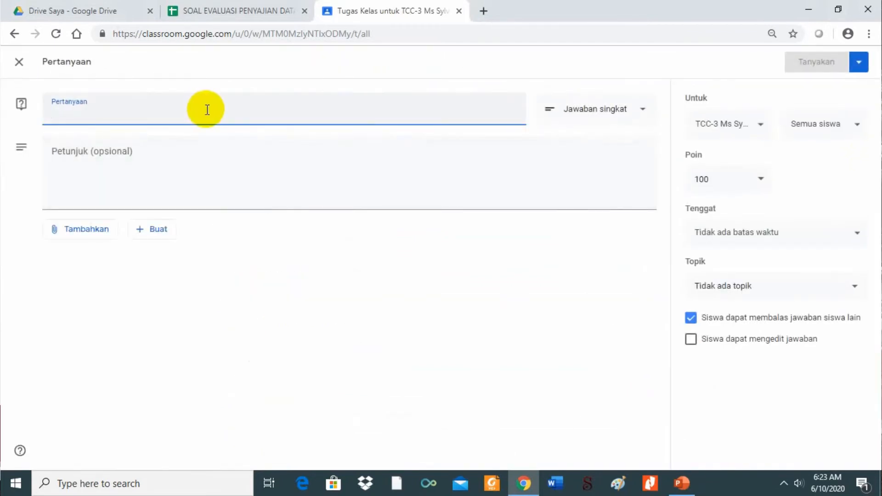
Step: Paste the data-collection question and add the instructions 'Silahkan kalian kerjaka'
click(207, 110)
text(Berdasarkan materi yang telah kalian pelajari ada berapa cara untuk mengumpulkan data dan sebutkan satu persatu)
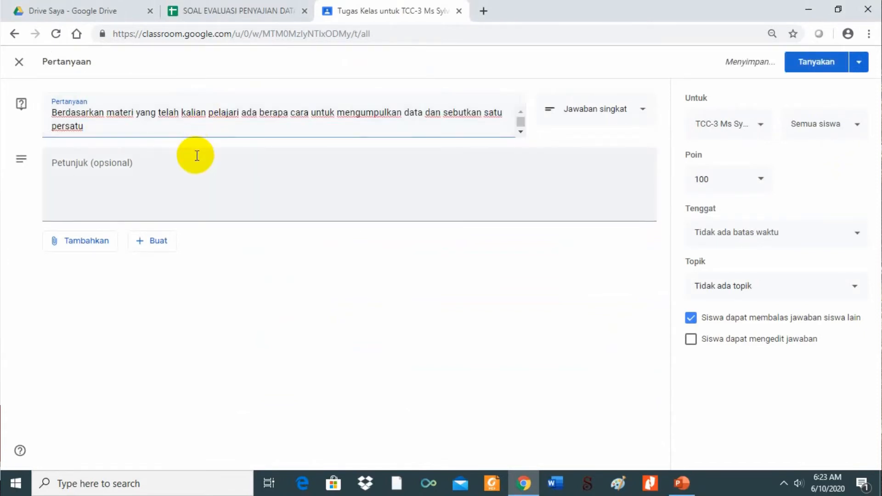
click(195, 155)
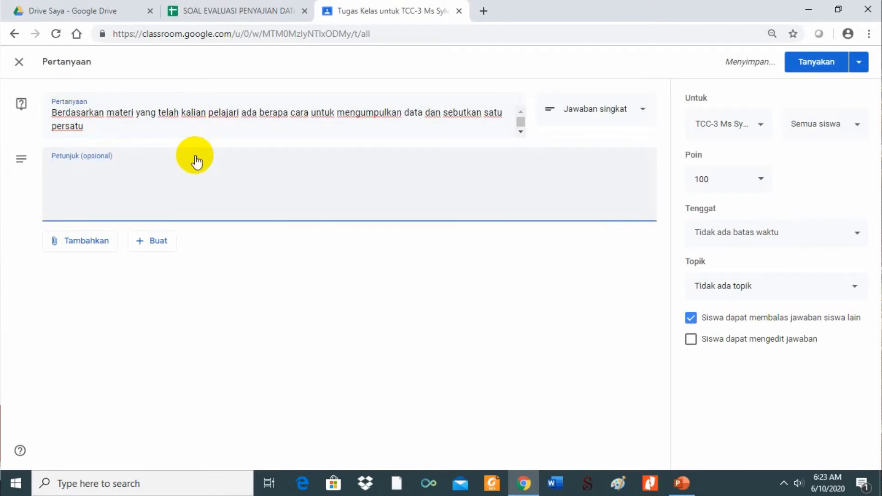
text(Silahkan )
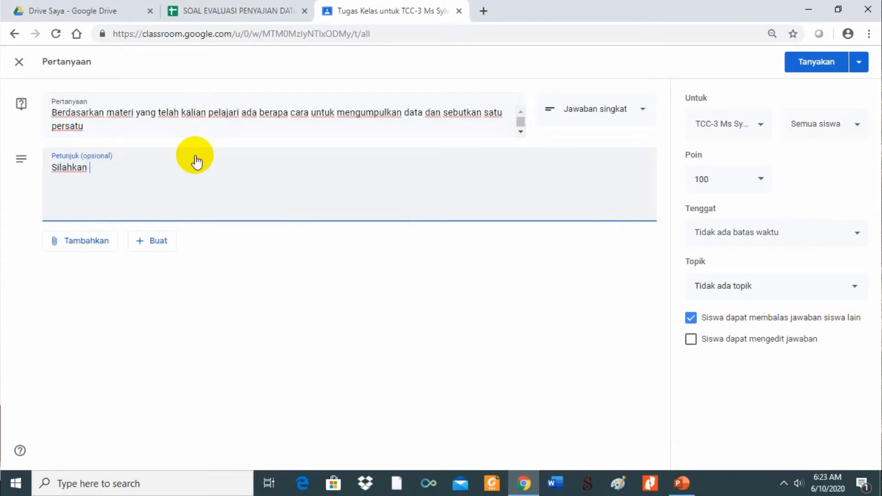
text(kalian kerjakan)
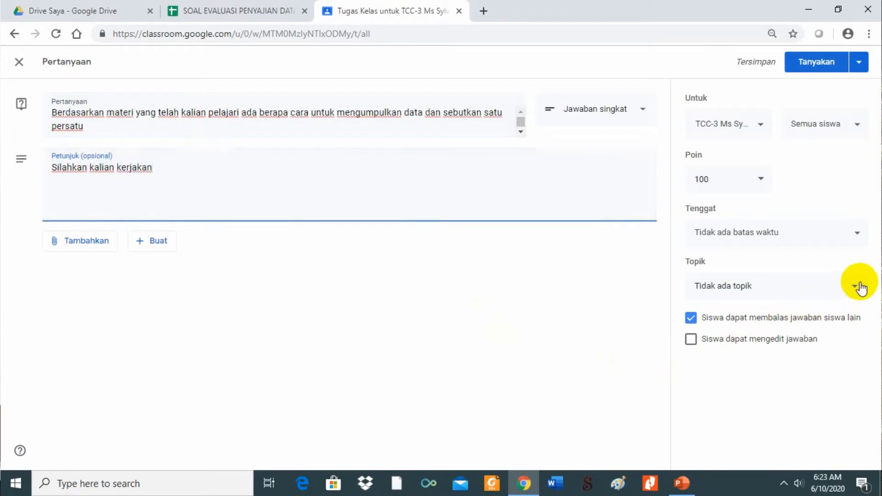
Step: Set the question's topic to C. TUGAS and post it with Tanyakan
click(857, 293)
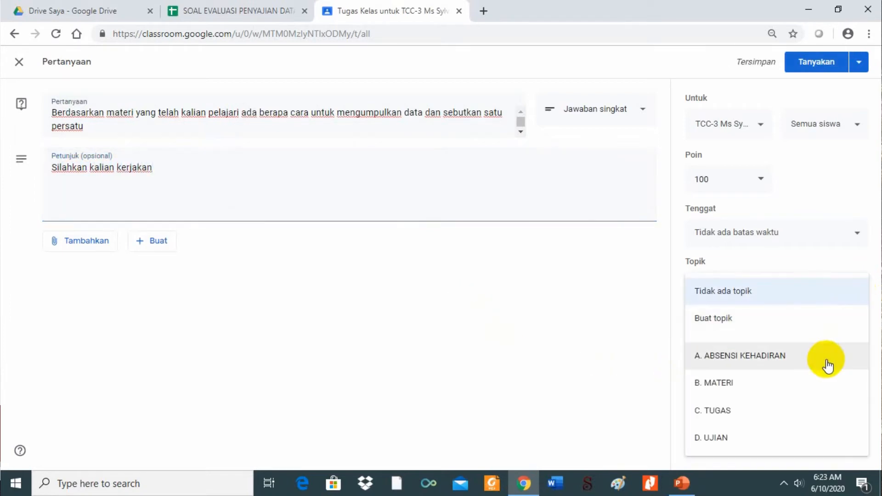
click(807, 414)
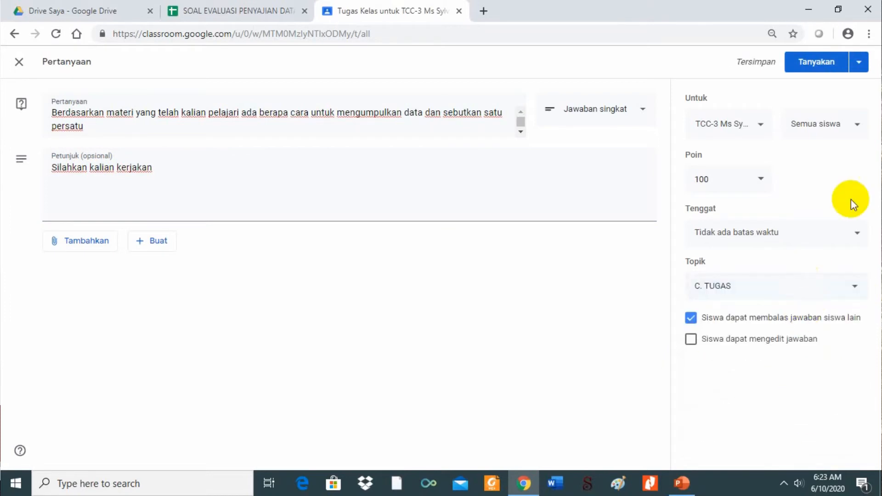
click(812, 64)
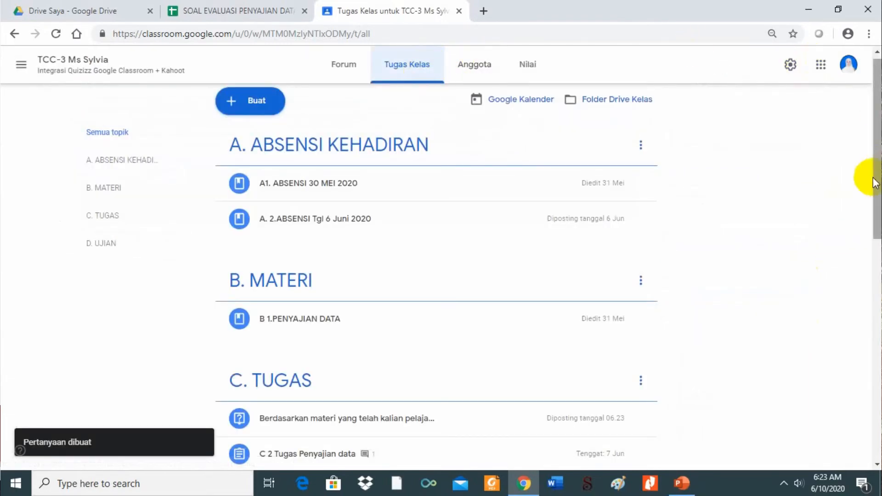
Step: Scroll the Tugas Kelas page down to the new question under C. TUGAS
drag(876, 181, 877, 251)
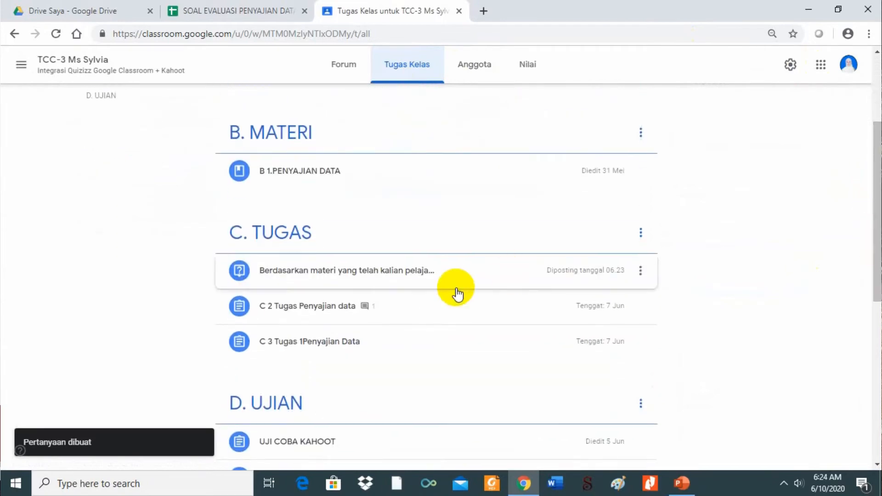
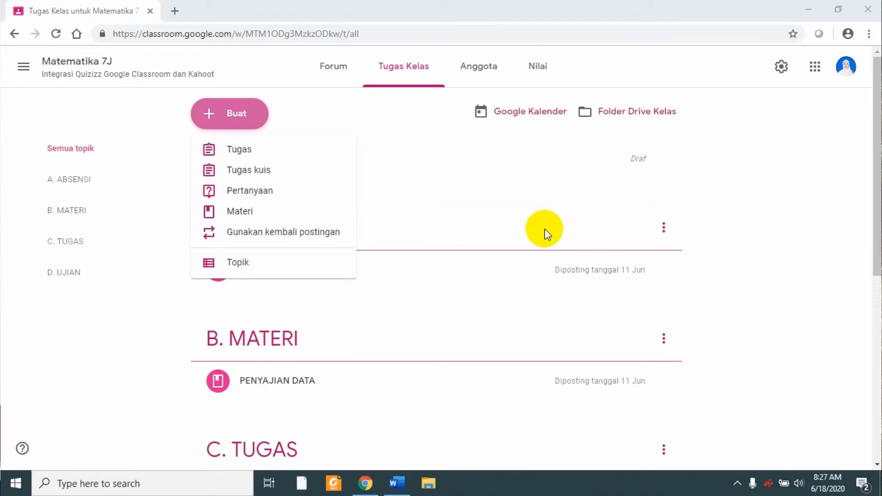
click(278, 173)
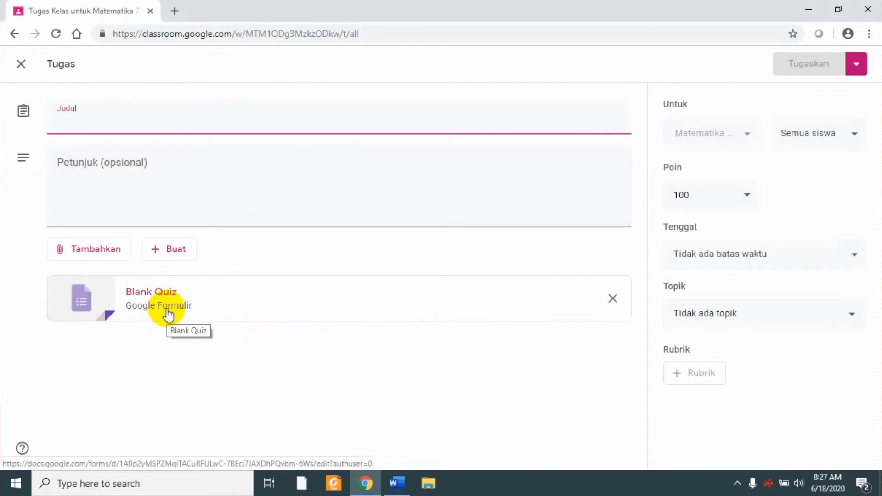
click(611, 299)
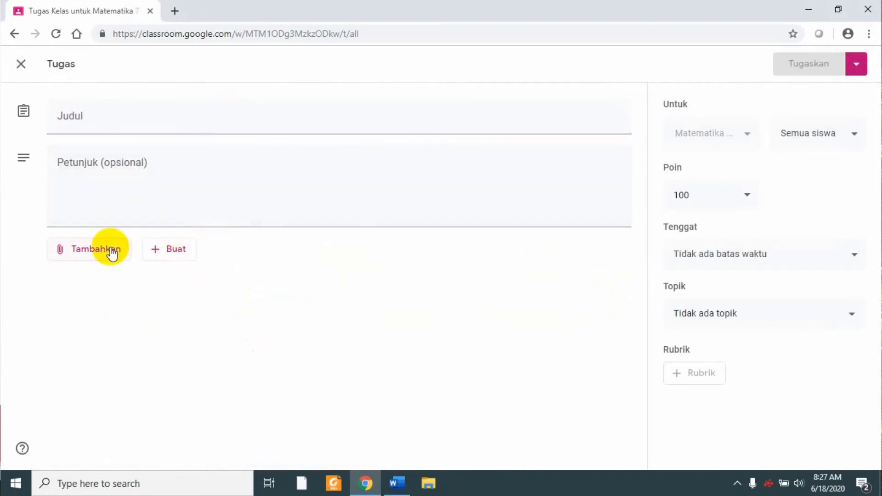
click(95, 252)
click(105, 305)
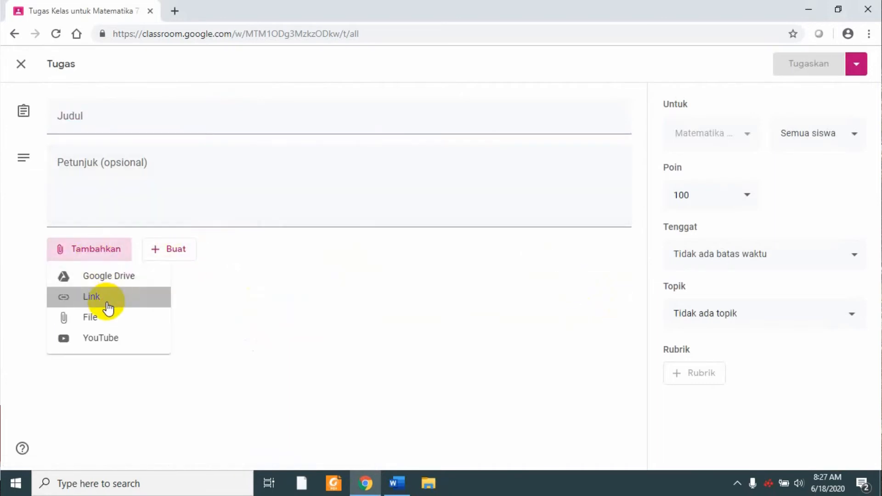
click(375, 290)
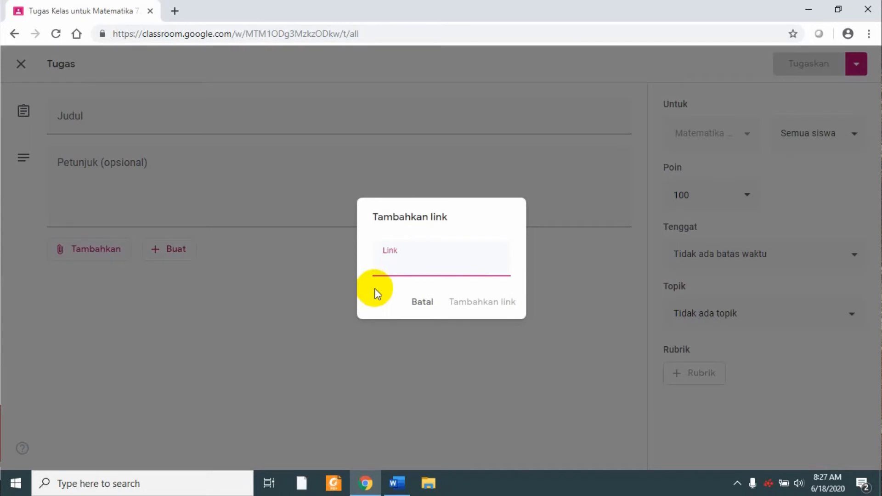
text(http://gg.gg/statistika46)
click(464, 263)
click(428, 271)
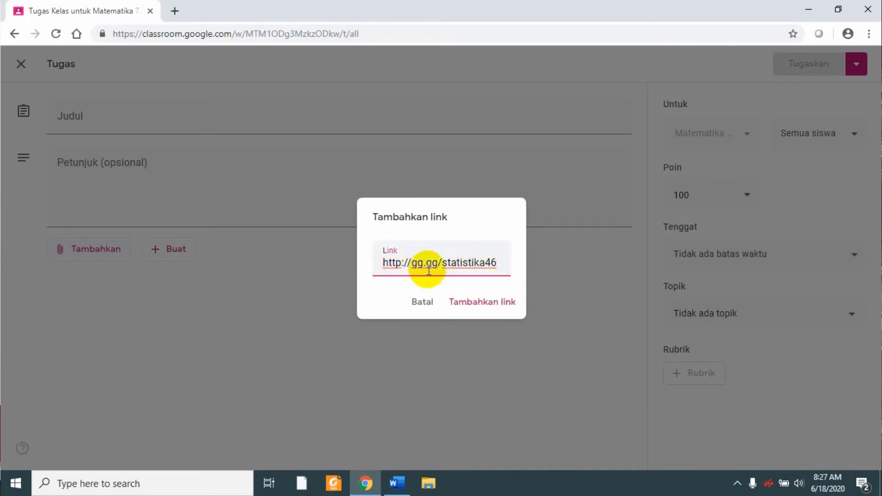
click(482, 302)
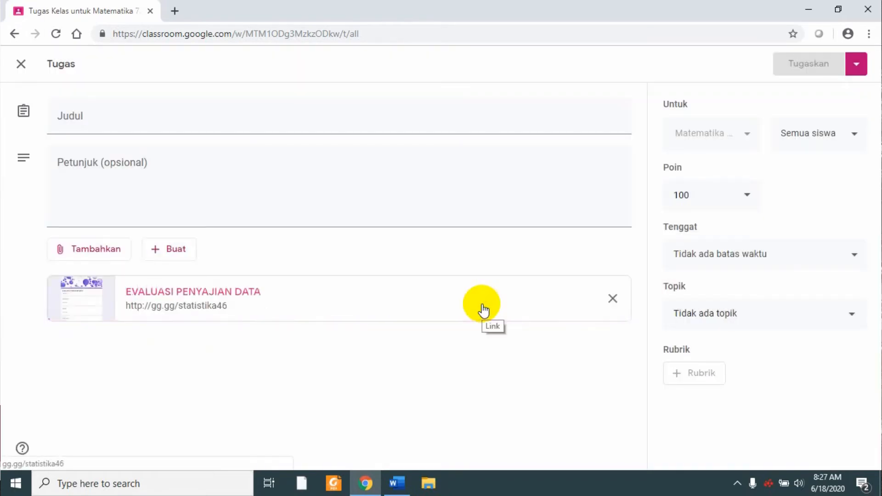
click(257, 128)
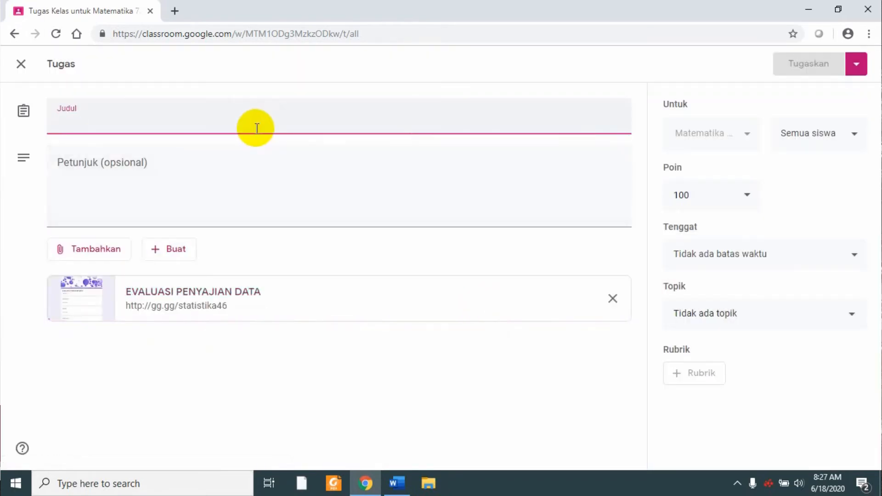
Step: Post 'C.4 Penyajian Data' with instructions 'Silahkan kalian kerjakan' under topic C. TUGAS
text(C.)
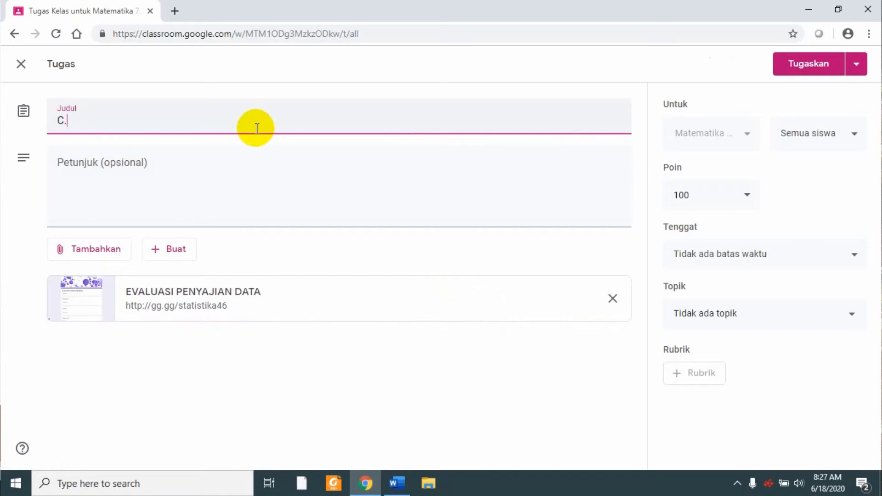
text(4 Penyajian )
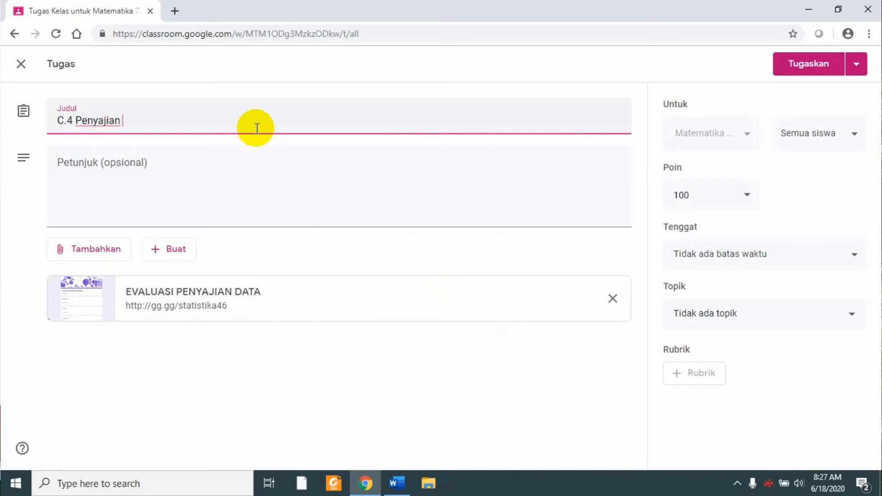
text(Data)
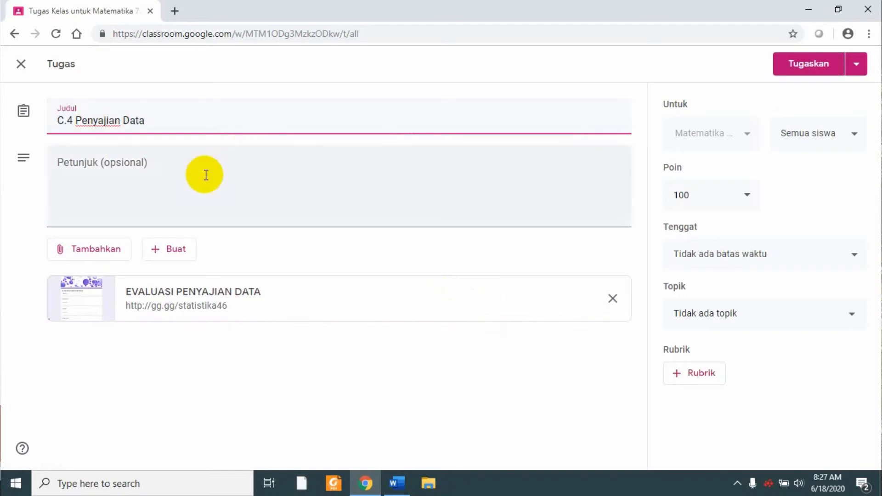
click(203, 179)
text(Si)
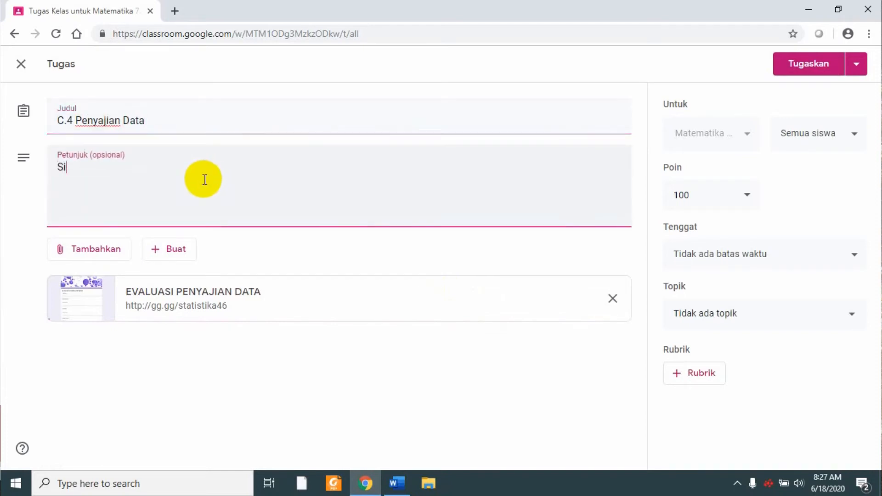
text(lahkan )
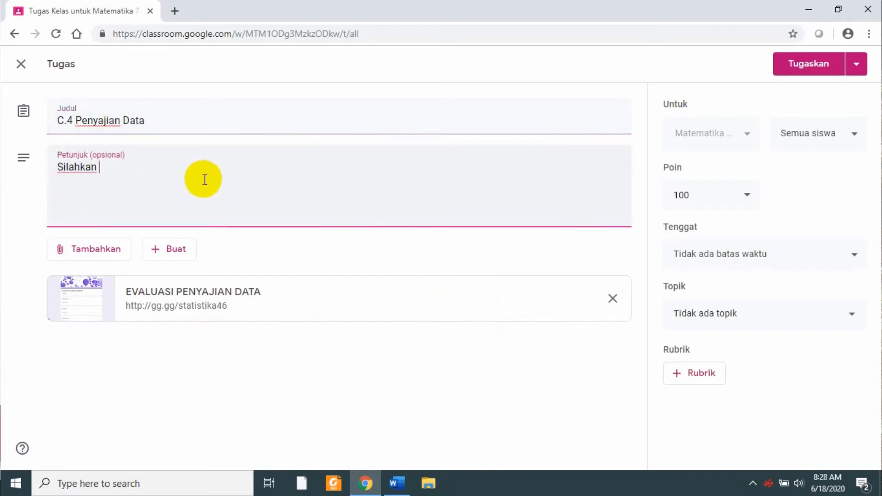
text(kalian kerjakan)
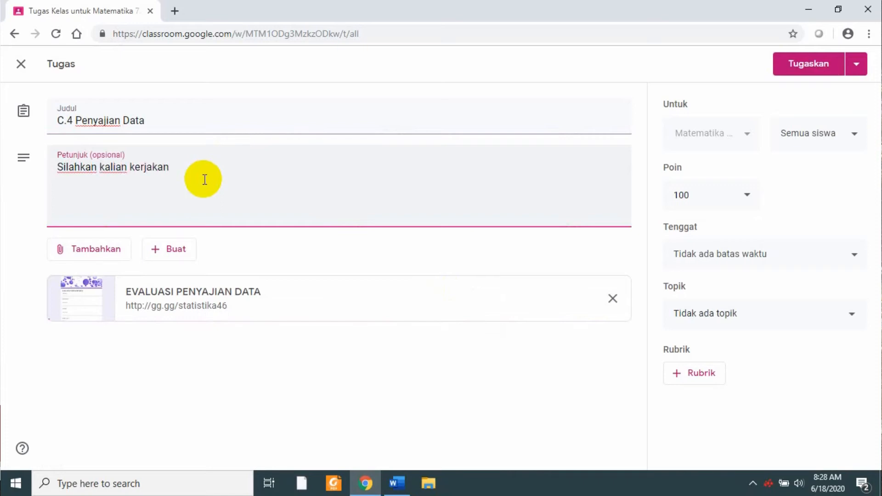
click(850, 315)
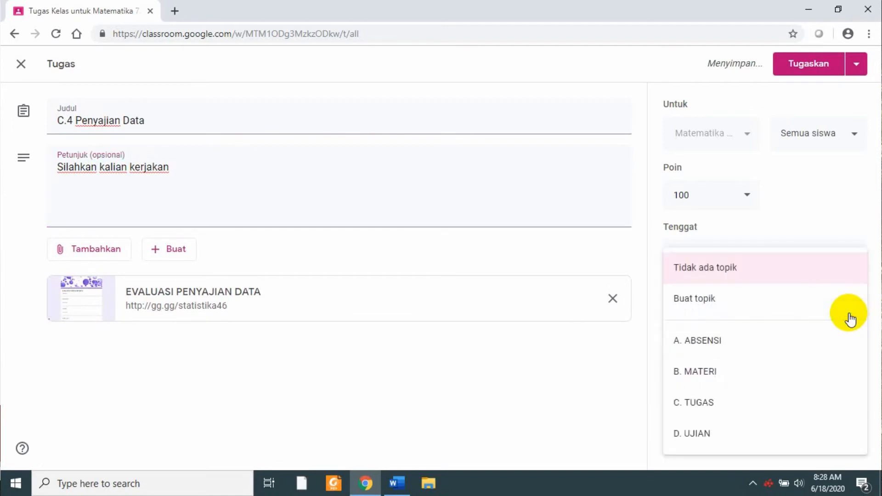
click(804, 402)
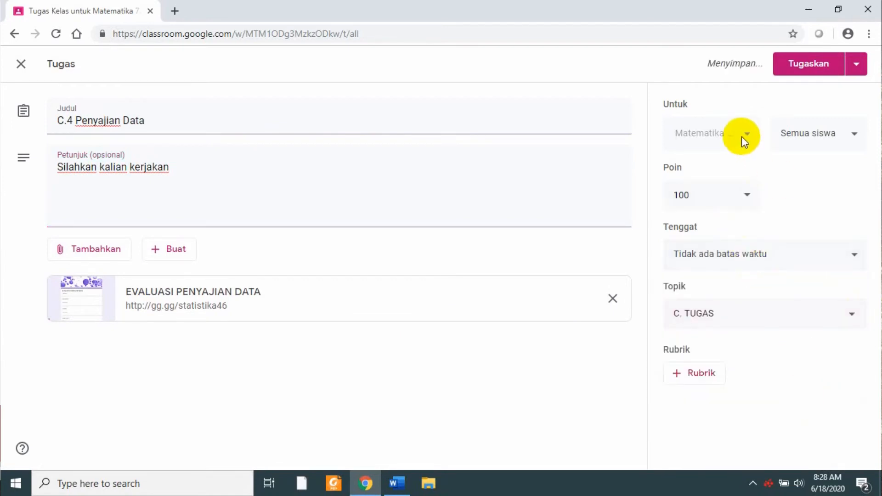
click(811, 62)
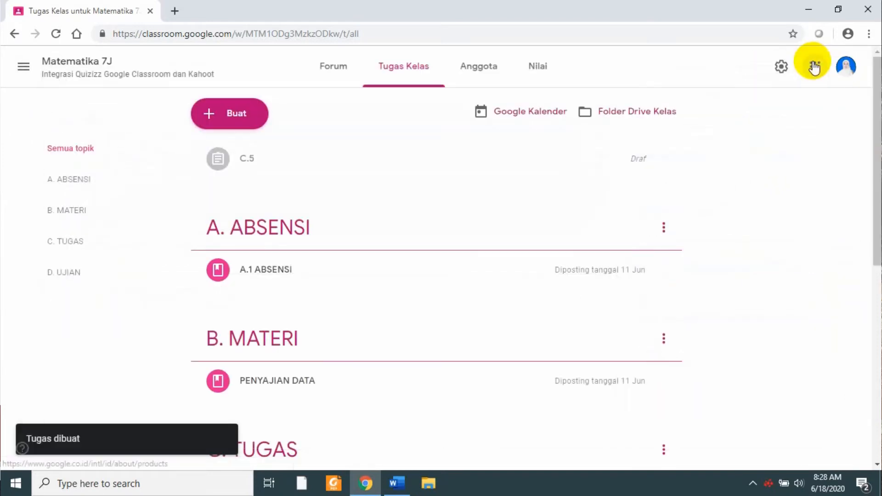
Step: Move C.4 Penyajian Data after 'C 3 Tugas Penyajian data' at the end of C. TUGAS
drag(875, 110, 861, 222)
drag(419, 277, 289, 398)
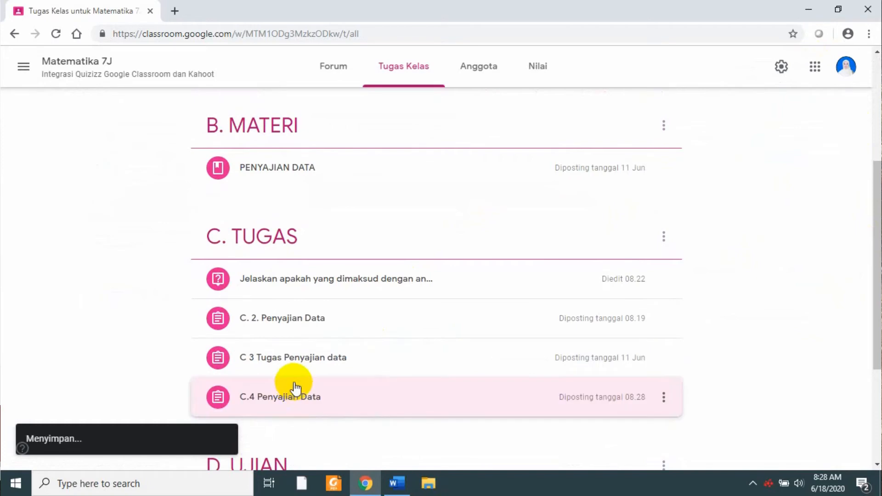
drag(874, 297, 869, 175)
click(220, 113)
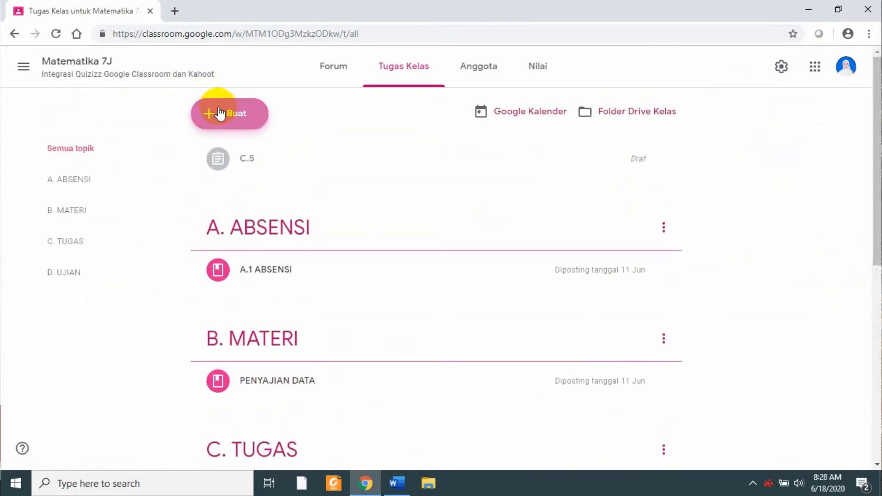
Step: Start a new assignment titled 'C. 5 Penyajian Data'
click(238, 153)
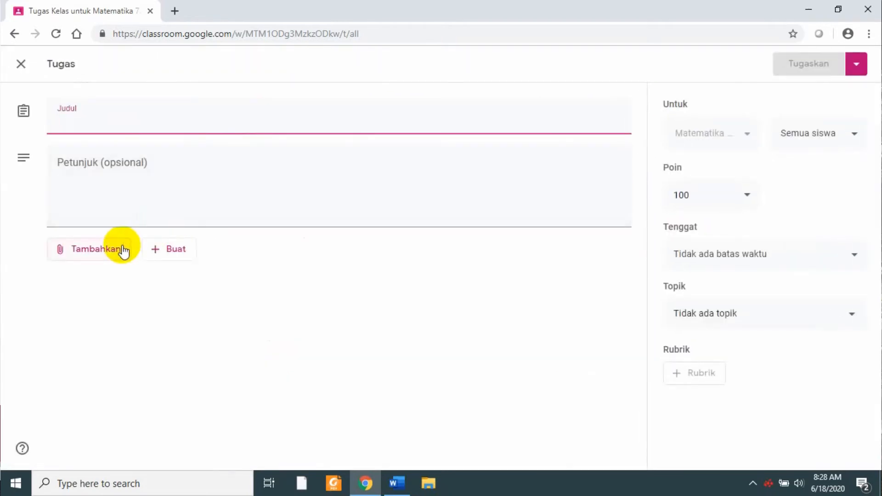
click(218, 186)
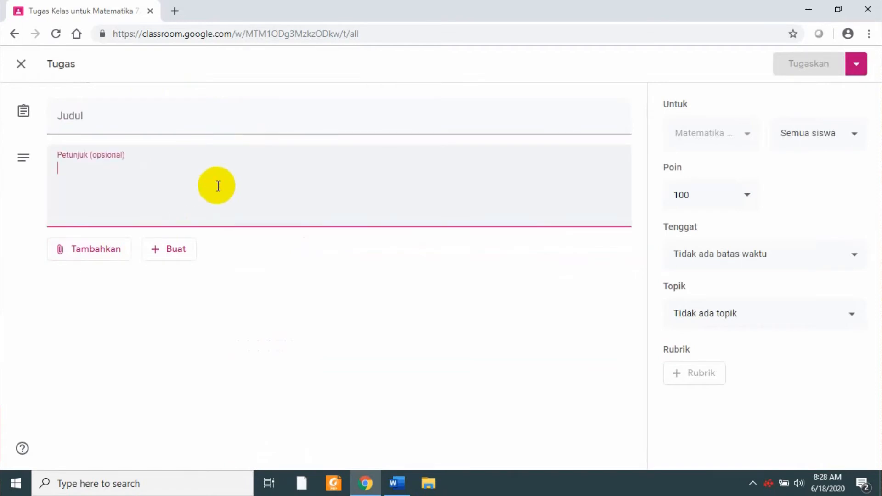
click(227, 122)
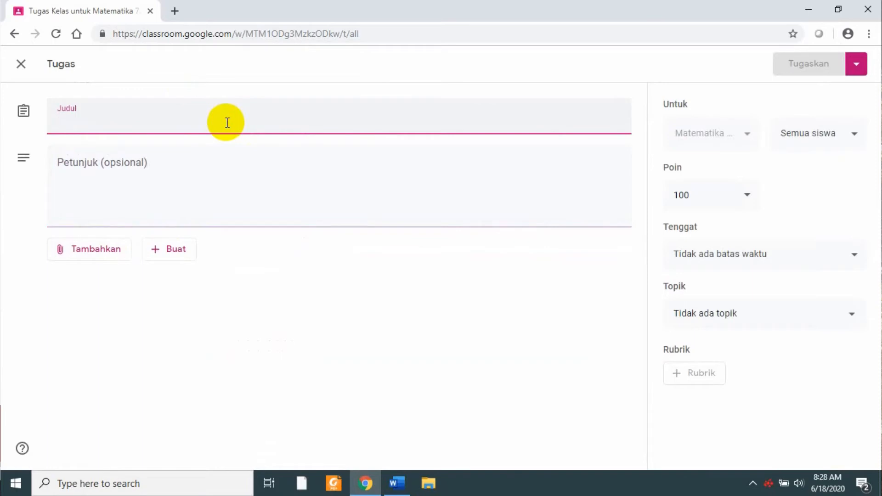
text(C.)
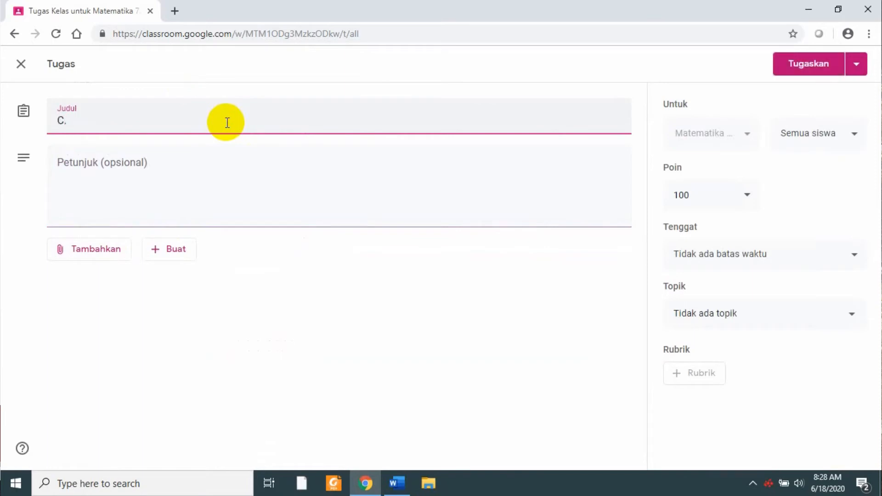
text( $)
key(BackSpace)
text(4)
key(BackSpace)
text(5 Penyajian )
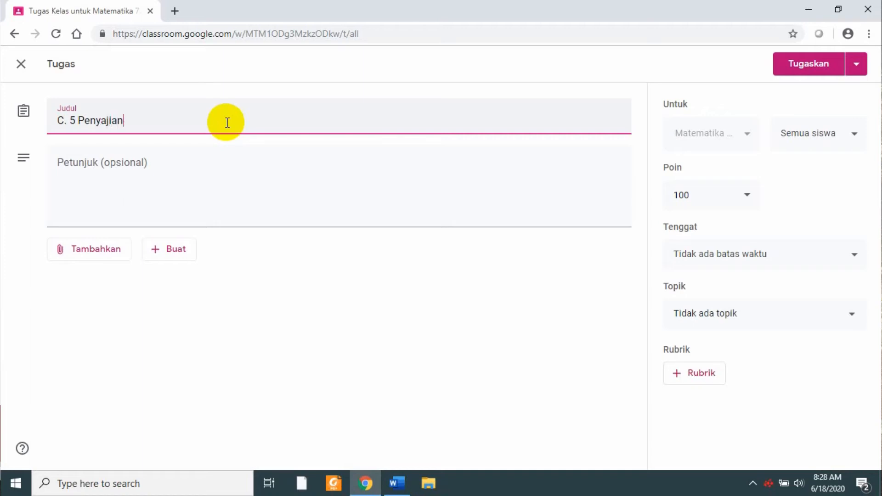
text(Data)
Step: Enter the instructions 'Silahkan kalian kerjakan kemudian kirim dalam bentuk file atau foto'
click(221, 161)
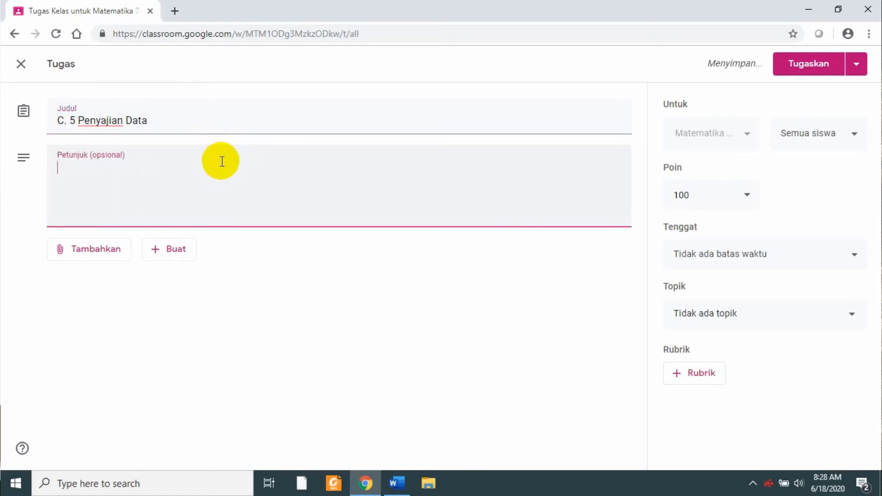
text(Silah)
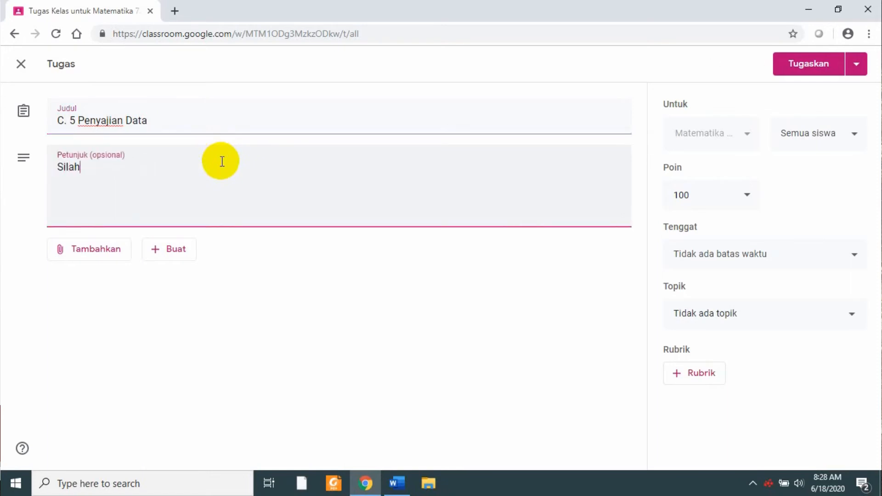
text(kan kalian ker)
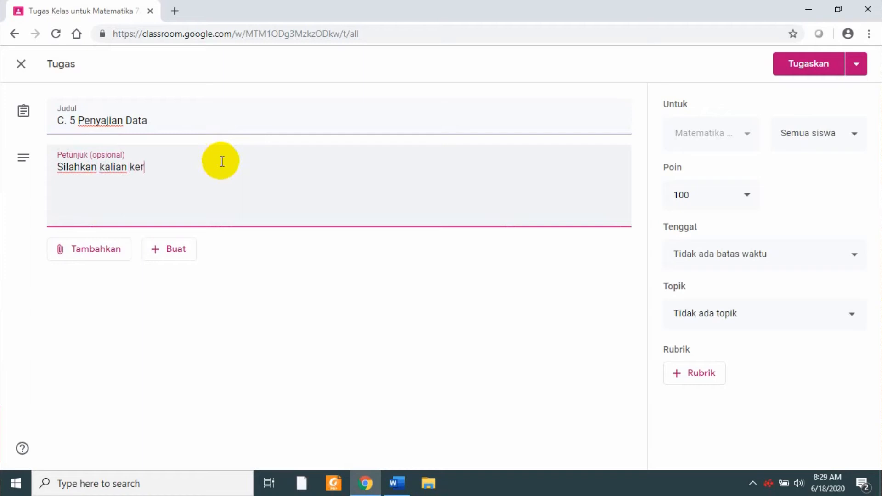
text(jakan kemu)
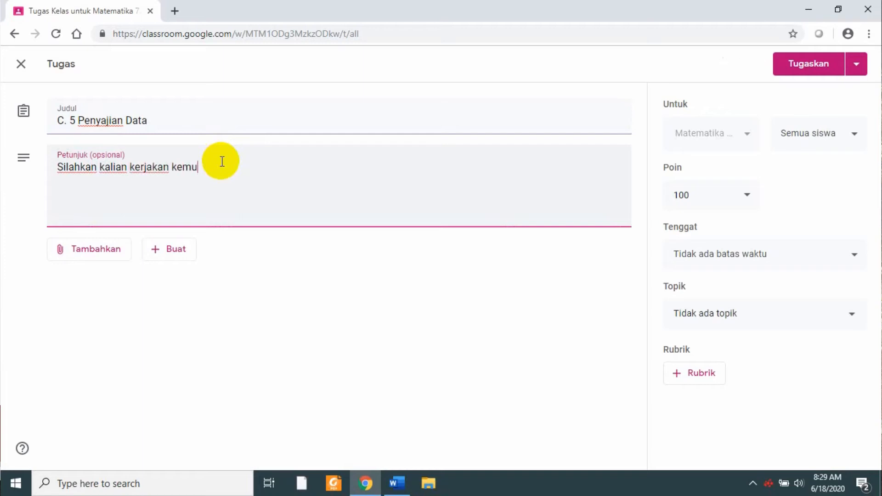
text(dian kirim dalam bentuk)
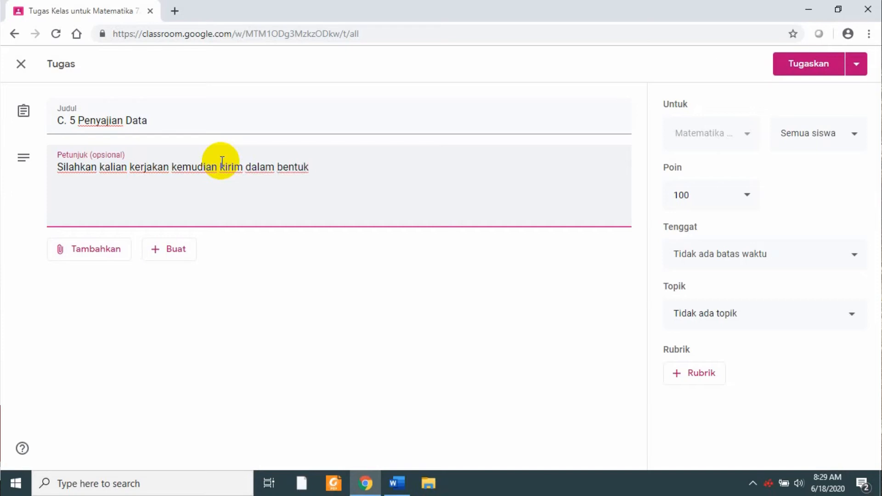
text( file atau)
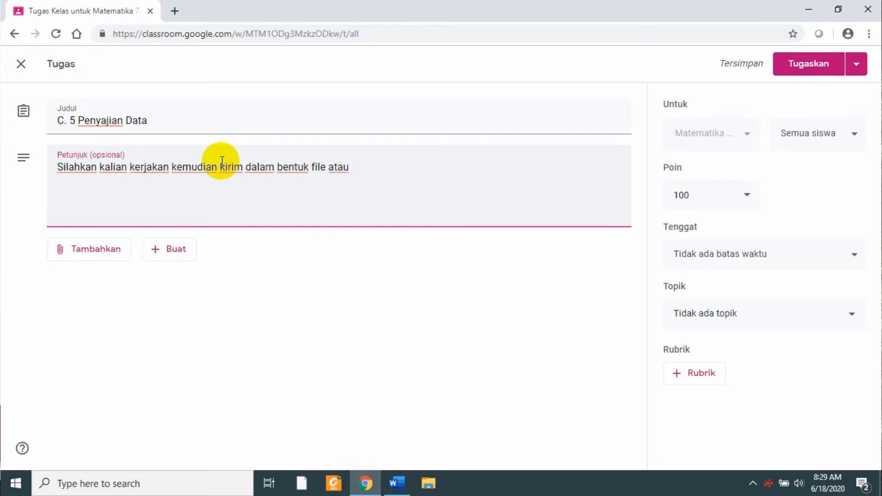
text( foto)
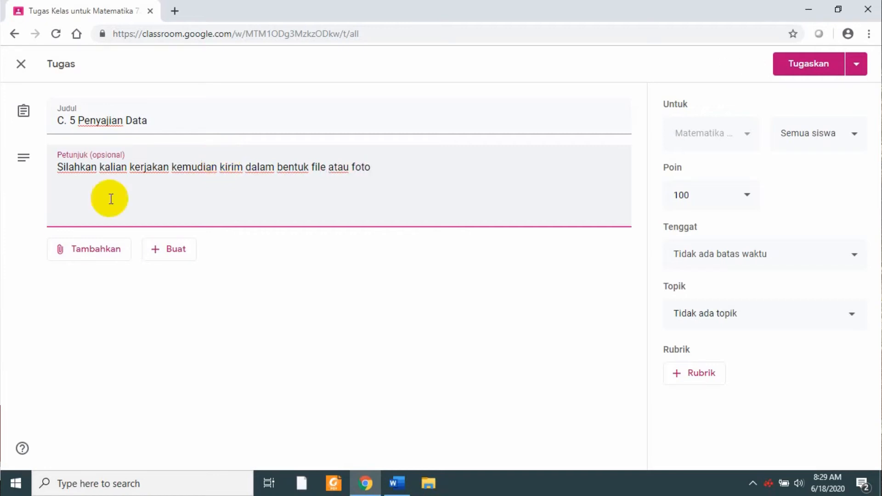
click(82, 257)
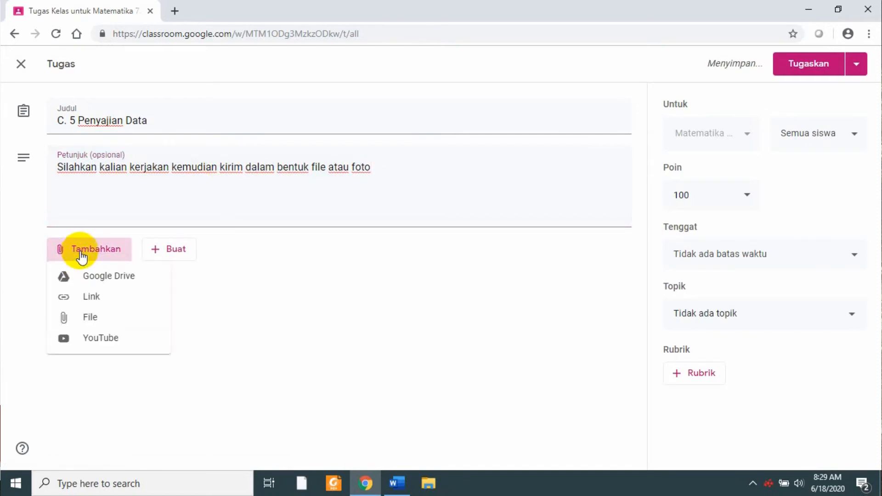
Step: Upload Tugas Individu.docx from the computer as the assignment's attachment
click(73, 319)
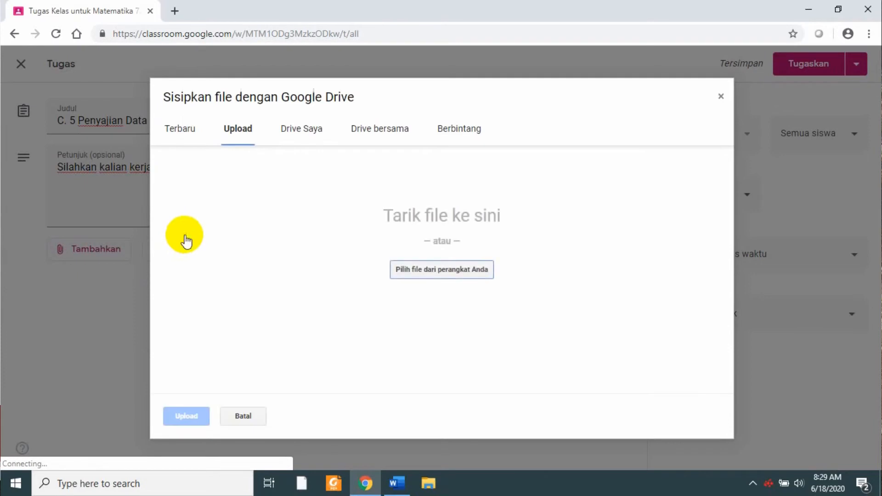
click(446, 271)
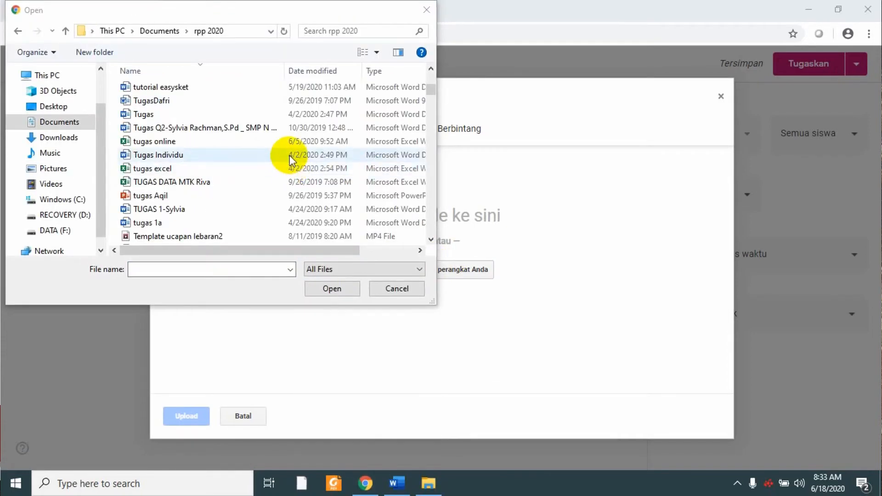
click(290, 154)
click(327, 291)
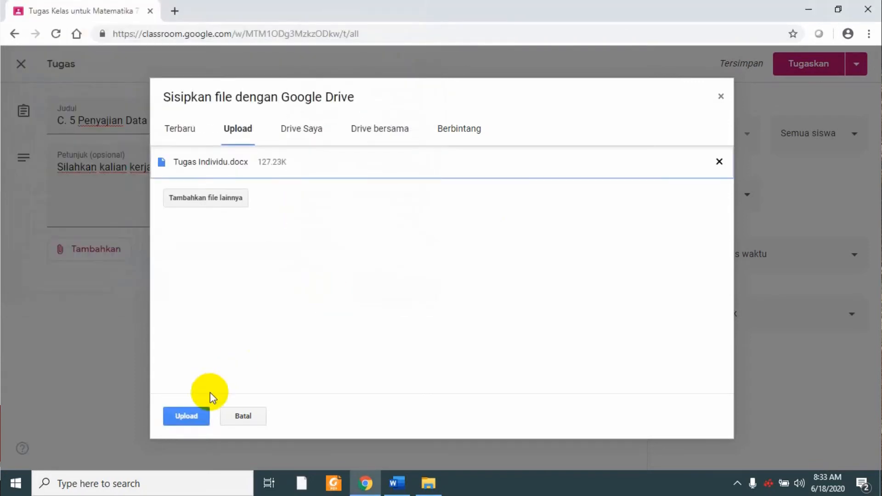
click(191, 413)
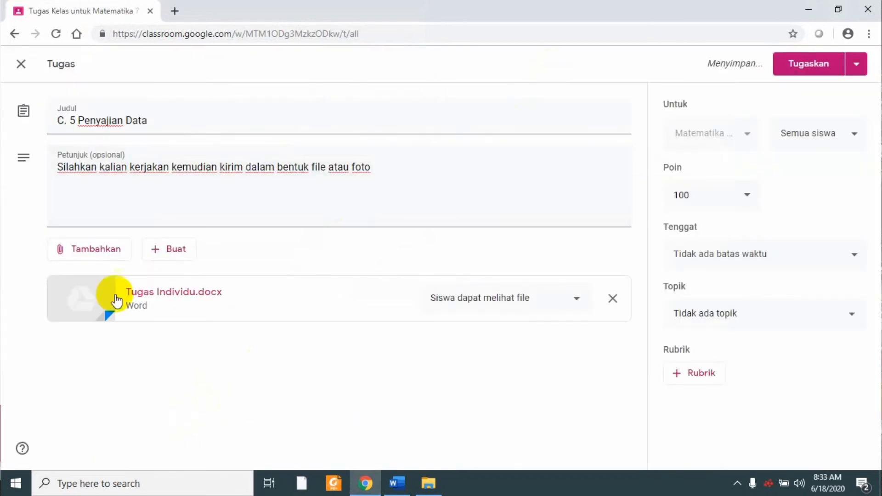
Step: File the assignment under topic C. TUGAS and assign it
click(851, 314)
click(803, 402)
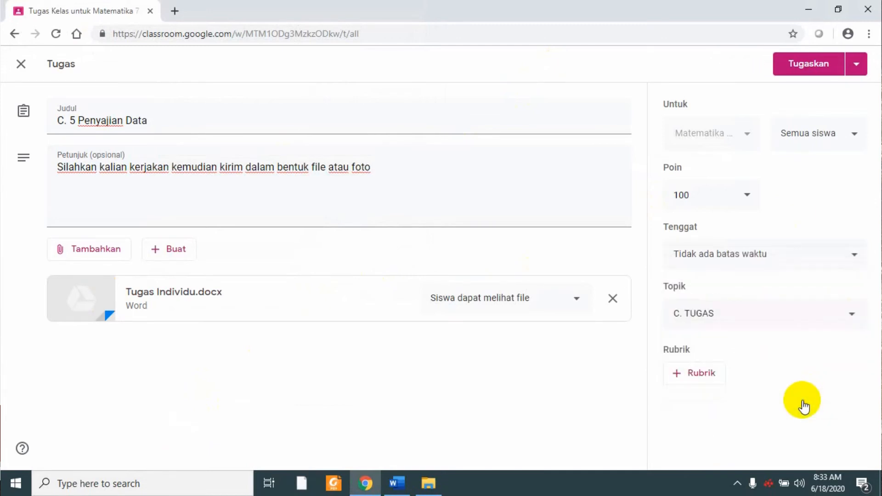
click(804, 70)
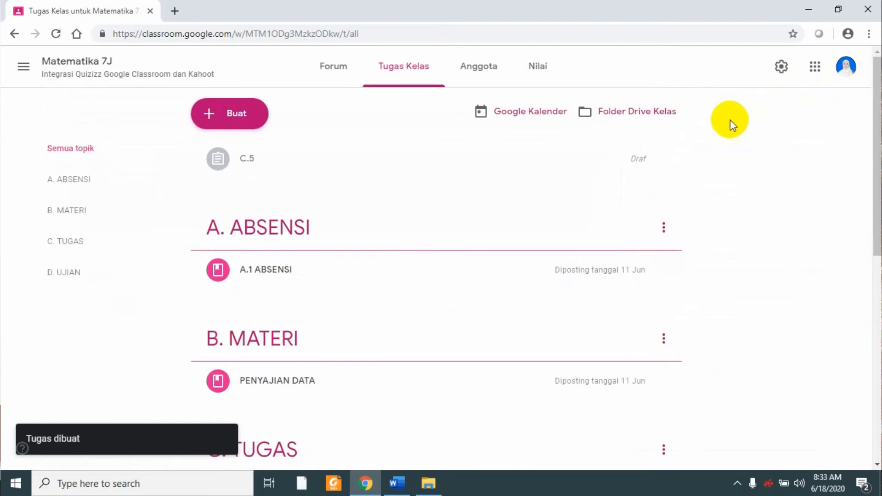
Step: Edit the C.5 draft and extend its title to 'C.5 Penyajian data'
click(664, 160)
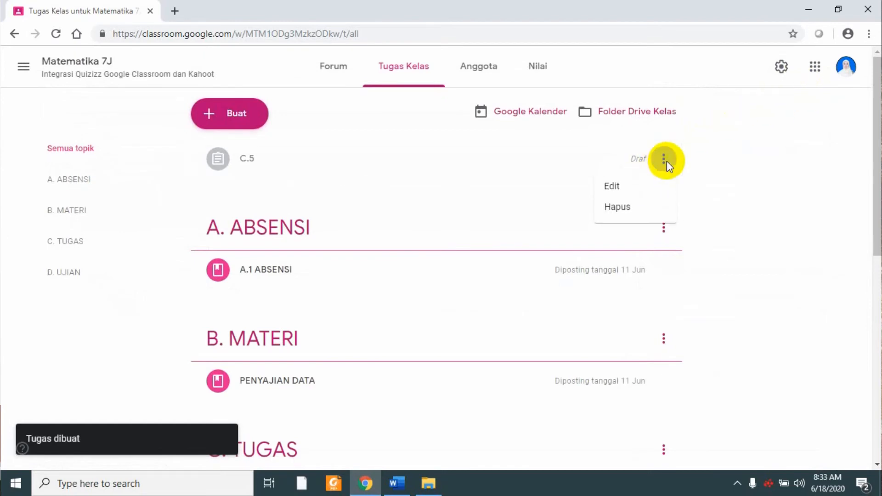
click(636, 190)
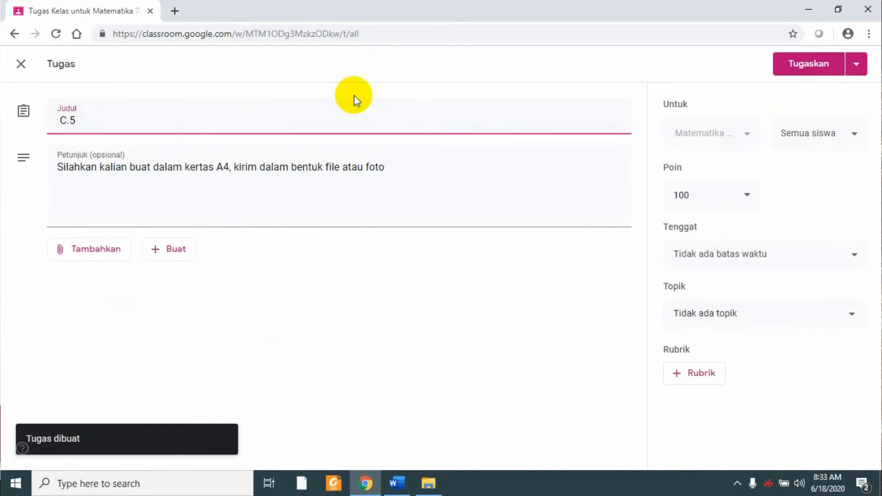
click(321, 106)
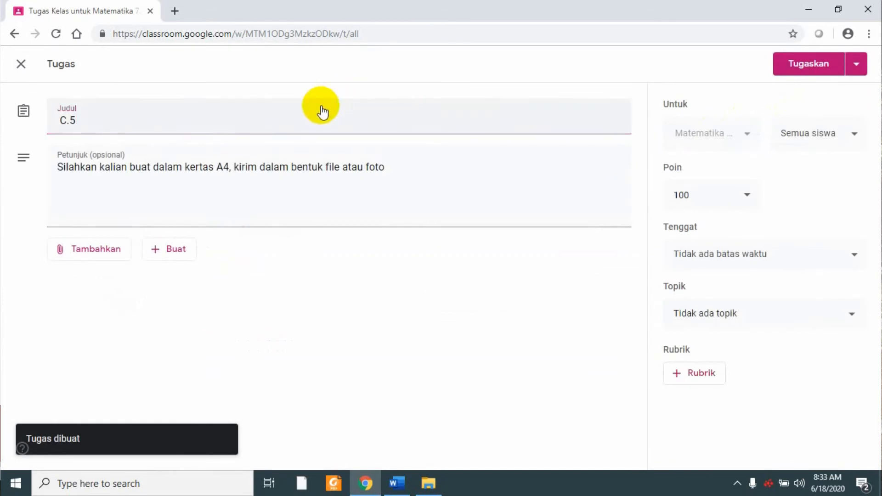
click(224, 124)
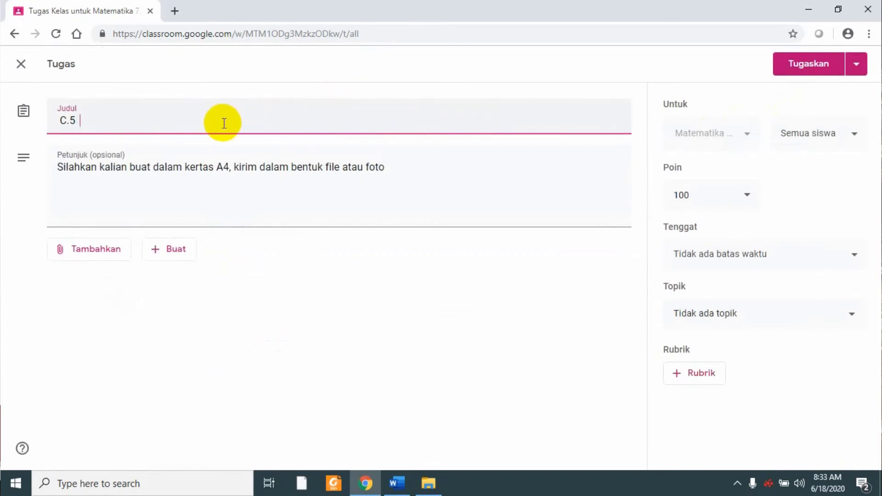
text(Penyajian data)
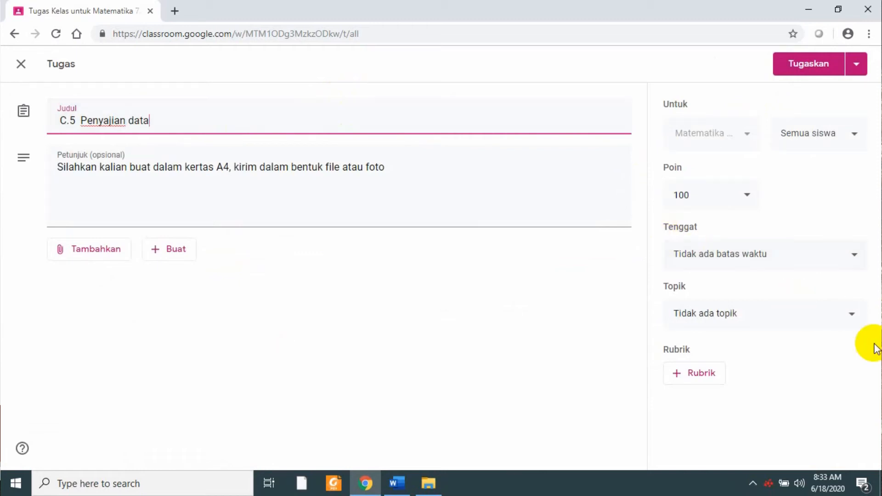
Step: Set the draft's topic to C. TUGAS and assign it to students
click(849, 317)
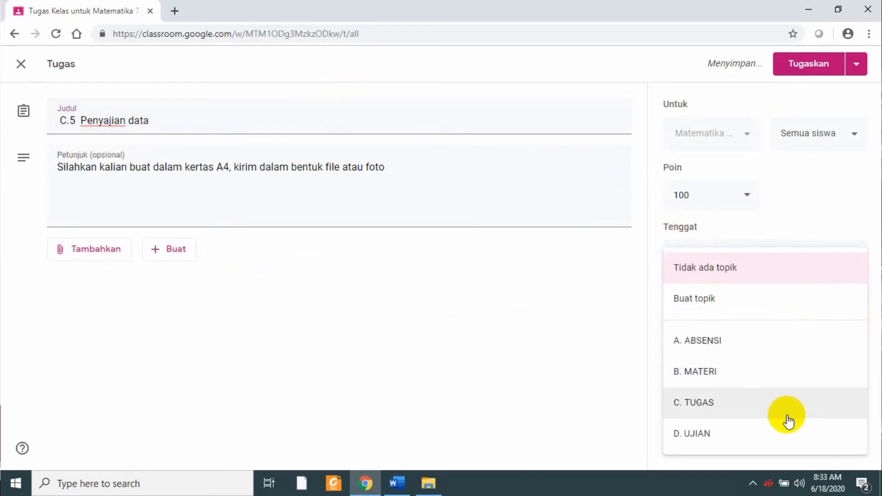
click(785, 418)
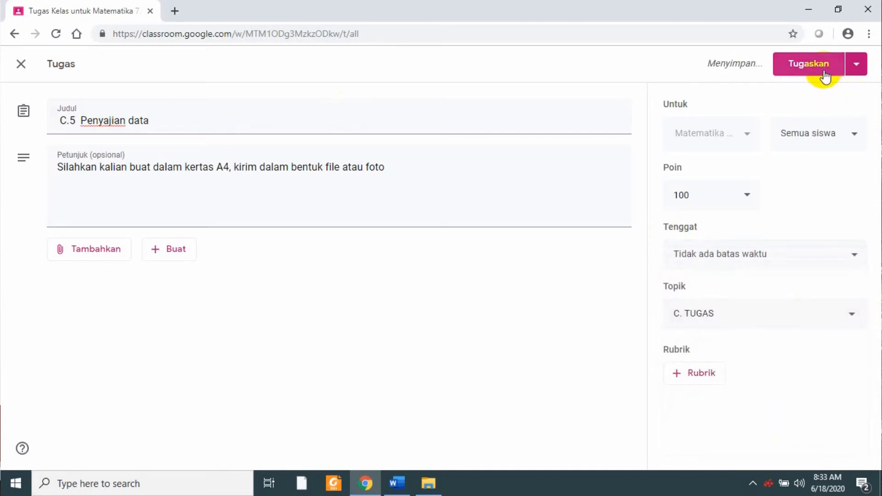
click(821, 69)
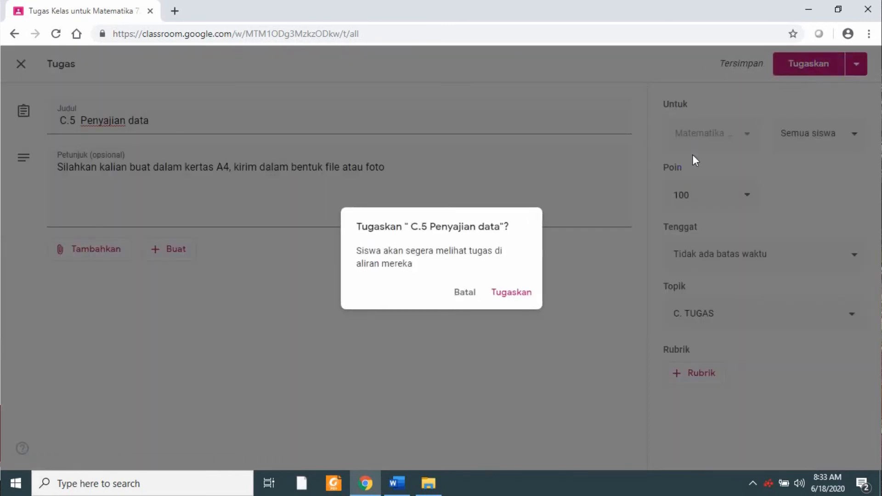
click(515, 294)
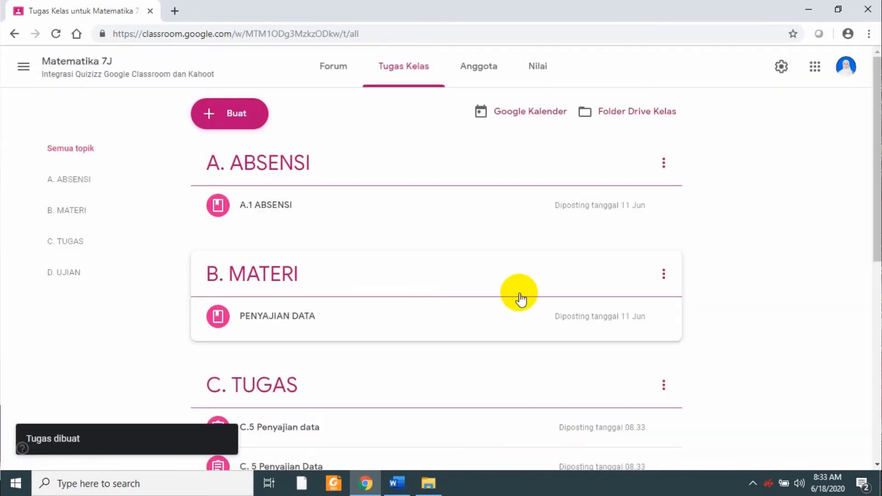
drag(873, 174, 850, 266)
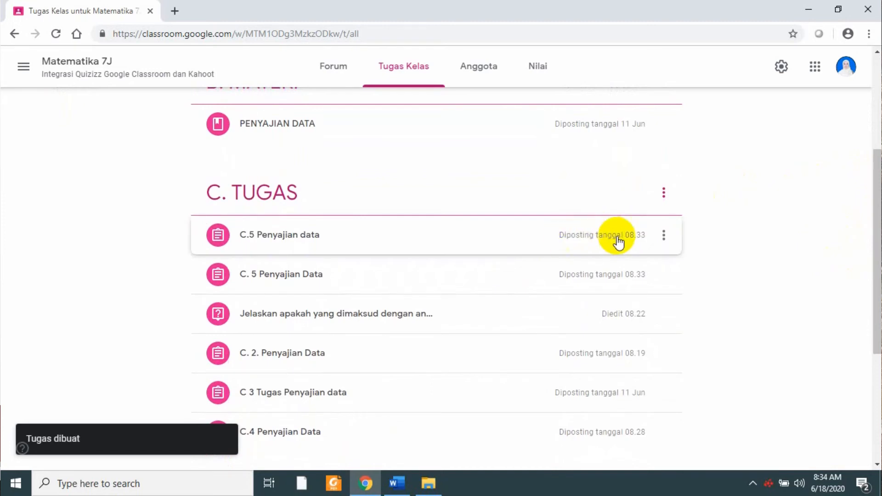
Step: Edit the assignment title from C.5 to 'C.6 Penyajian data' and save
click(663, 235)
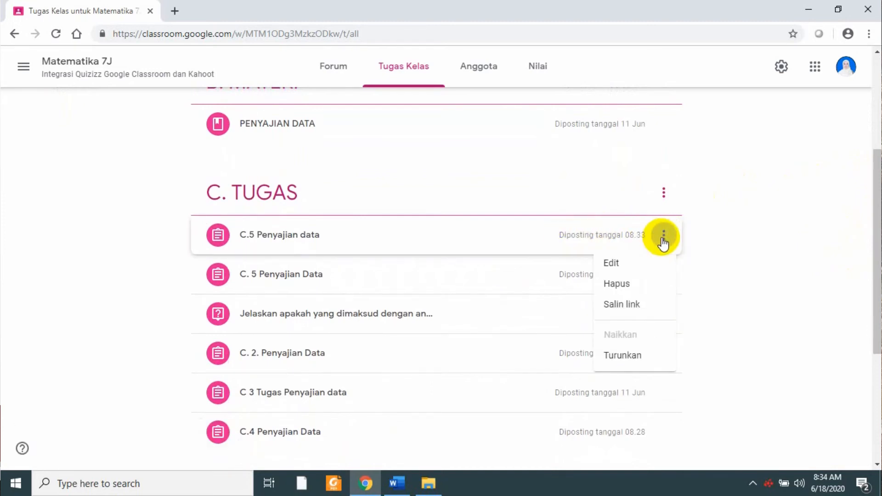
click(640, 263)
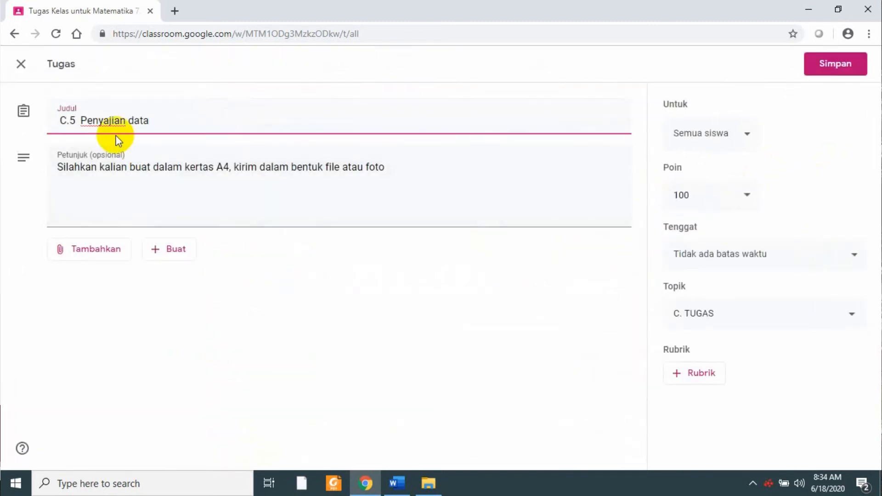
click(78, 122)
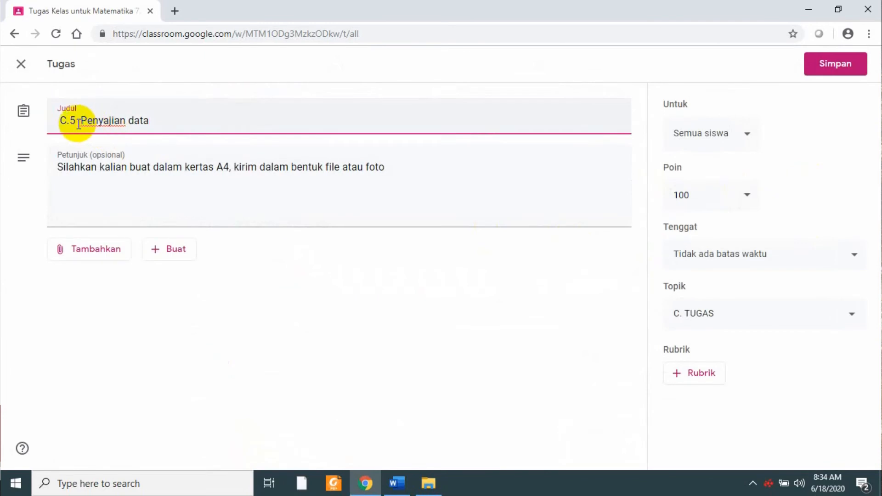
key(BackSpace)
key(BackSpace)
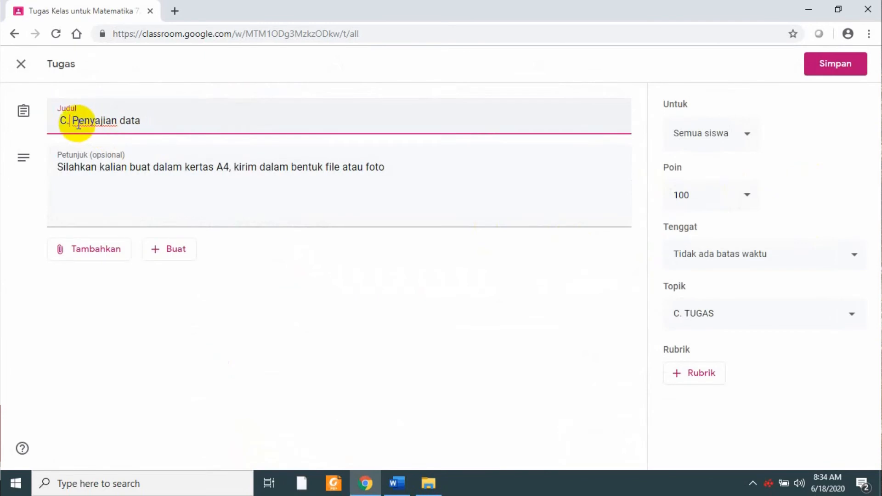
text(6)
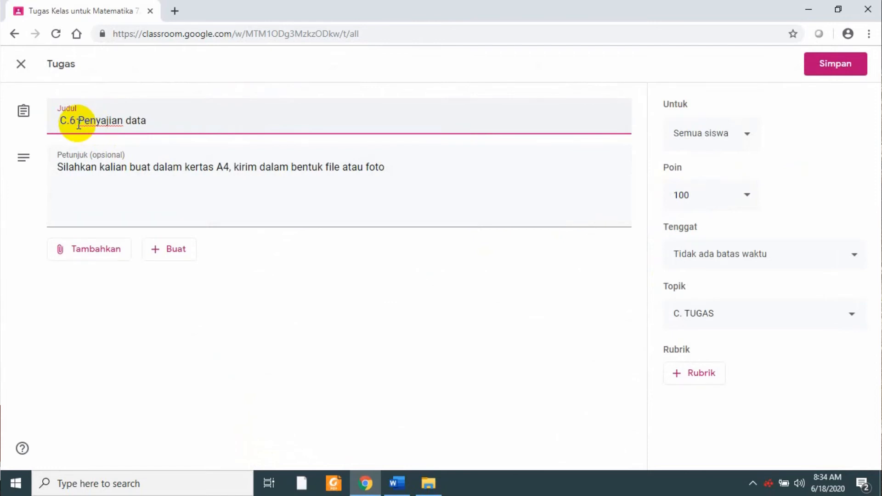
click(825, 73)
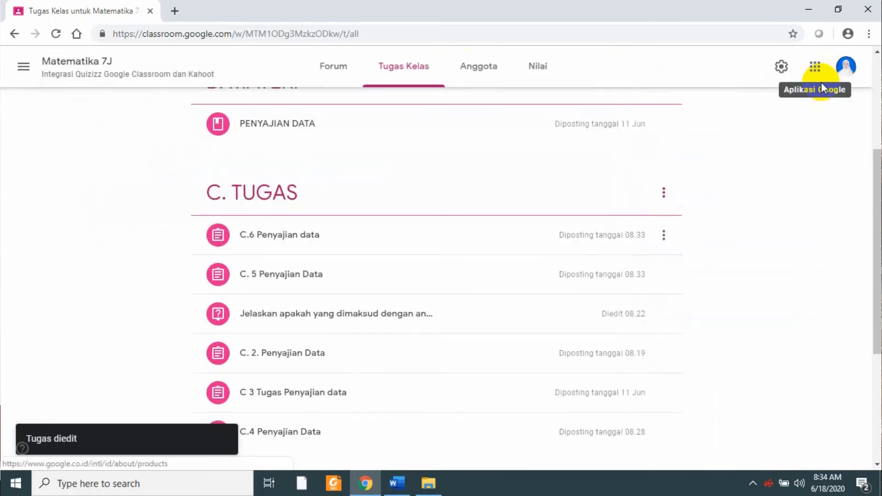
Step: Reorder C. TUGAS so C. 5 Penyajian Data follows C.4 and C.6 Penyajian data is last
drag(482, 272, 294, 446)
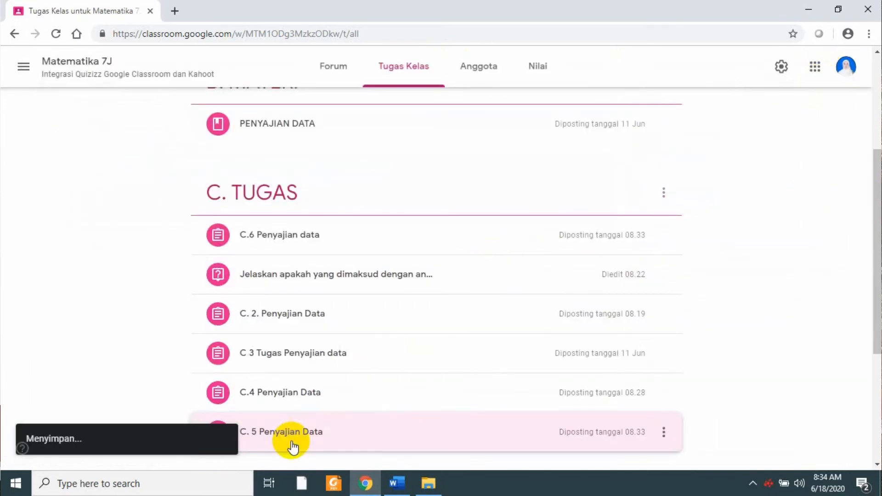
drag(398, 240, 288, 379)
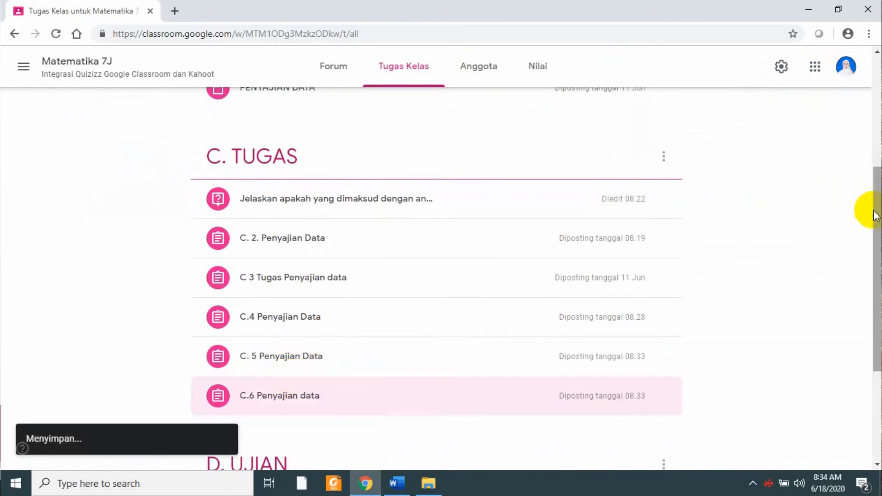
drag(875, 213, 874, 335)
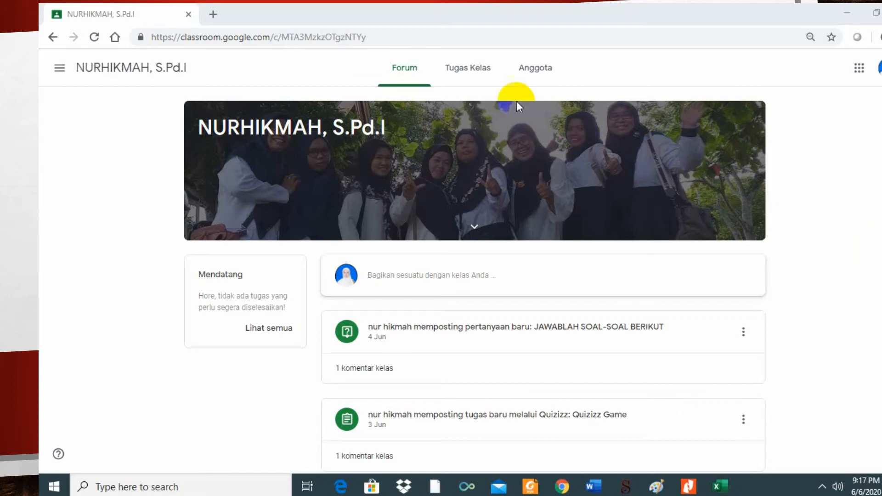
Step: Open the TUGAS PAI Google Form attached to the TUGAS assignment in Tugas Kelas
click(487, 69)
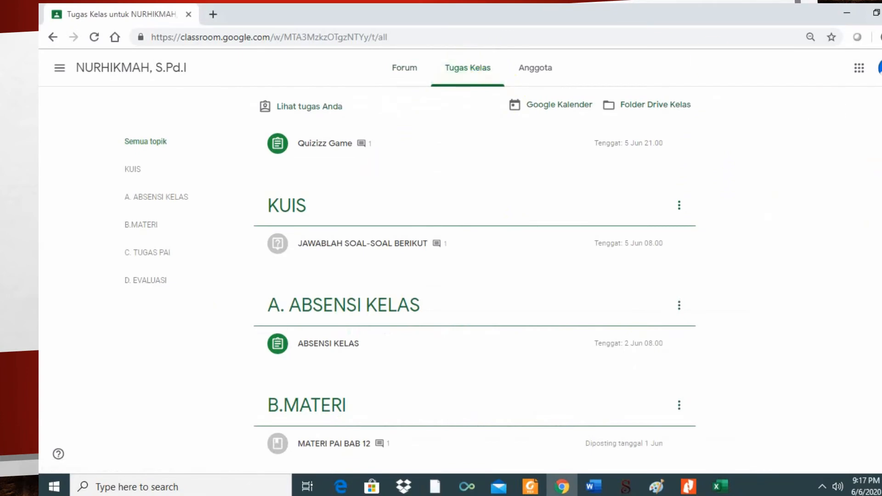
scroll(475, 285, down, 4)
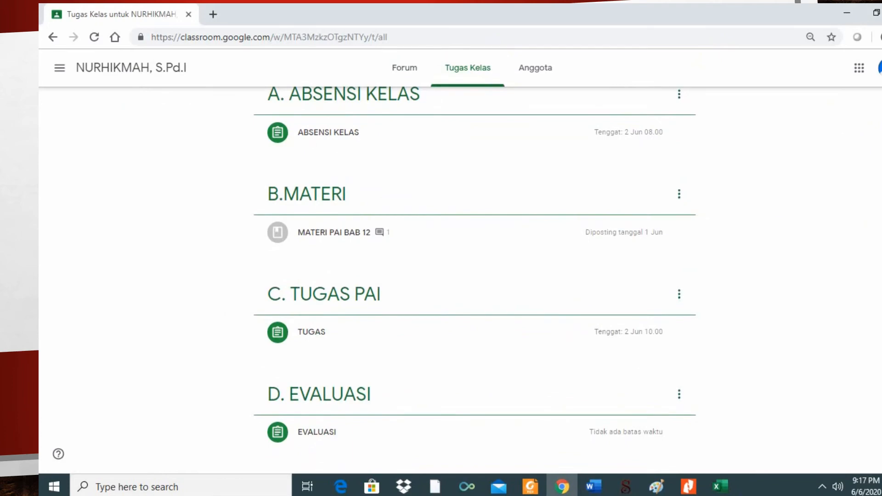
click(607, 346)
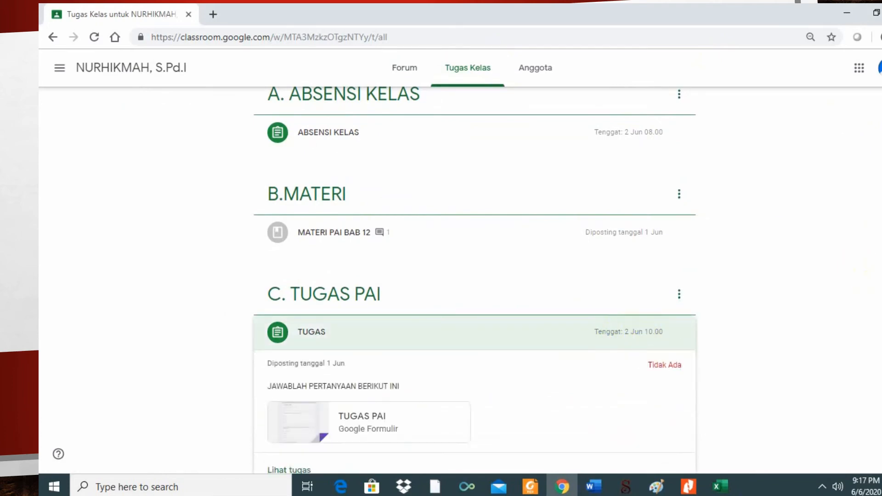
scroll(396, 295, down, 3)
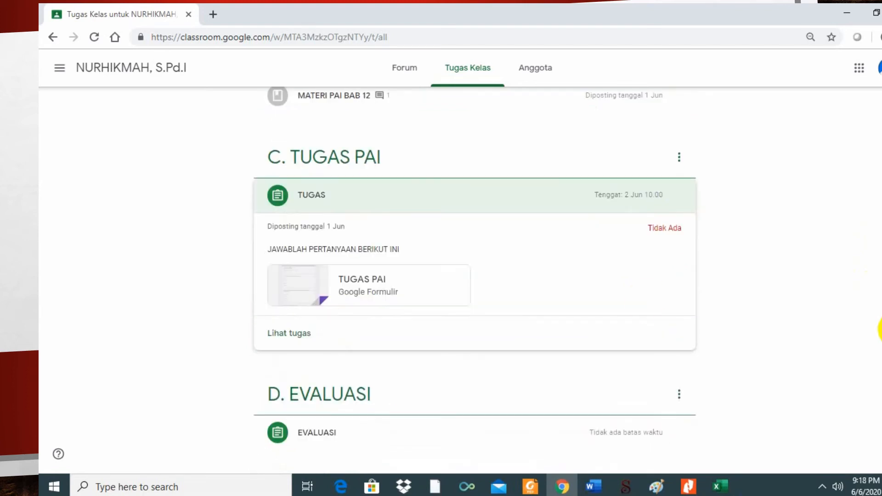
click(395, 294)
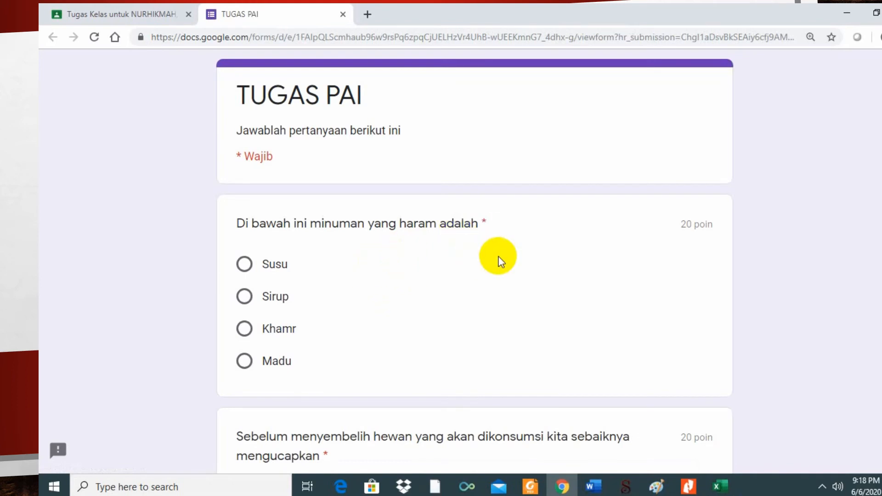
Step: Answer the first three questions with Khamr, Basmallah and Mendatangkan mudharat
click(244, 328)
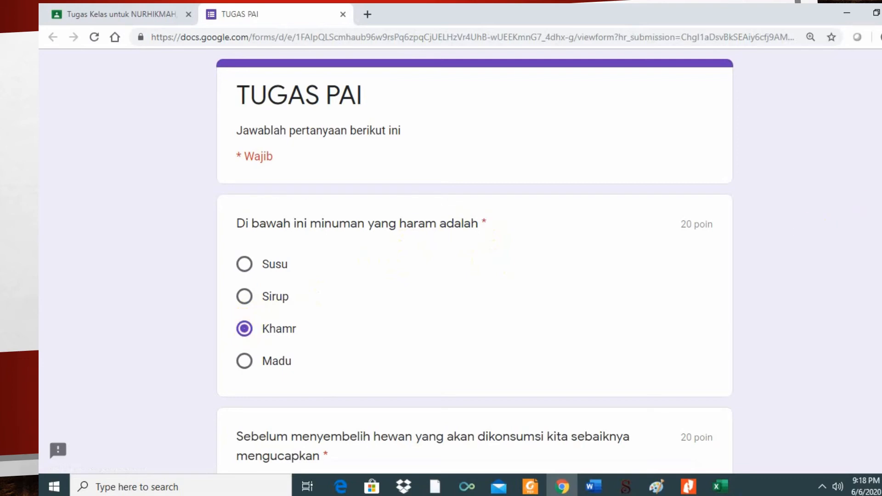
scroll(474, 261, down, 5)
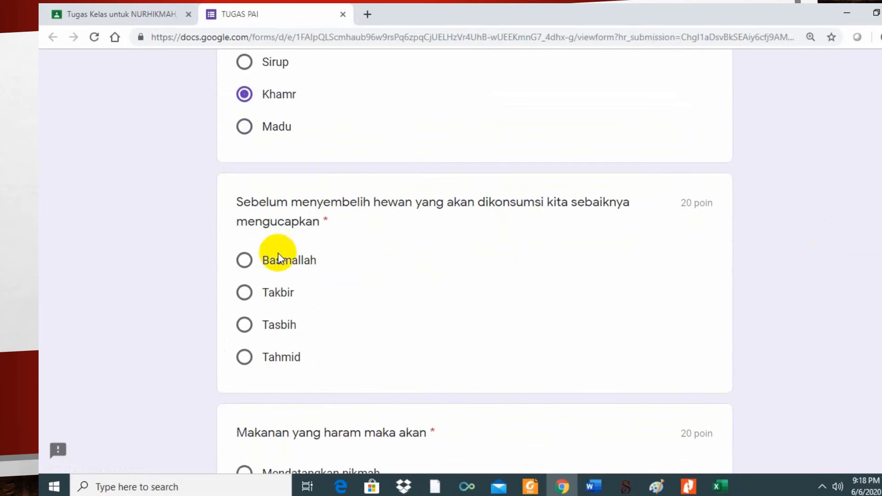
click(244, 260)
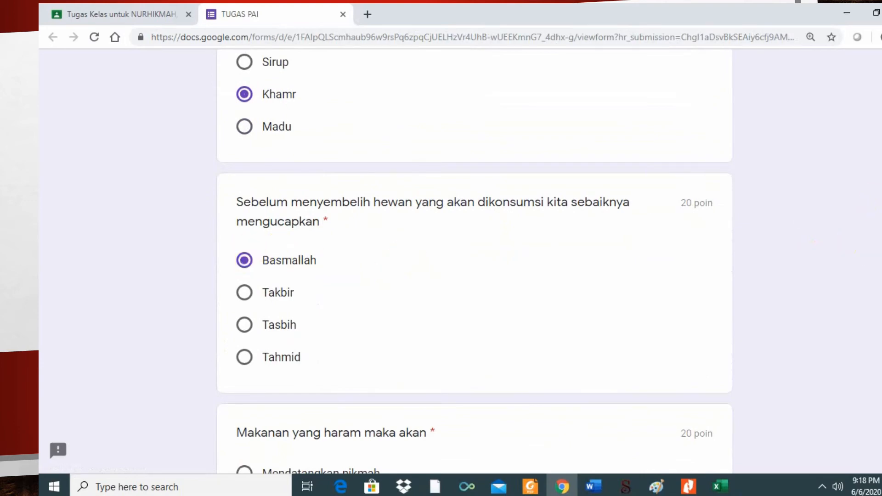
scroll(811, 212, down, 5)
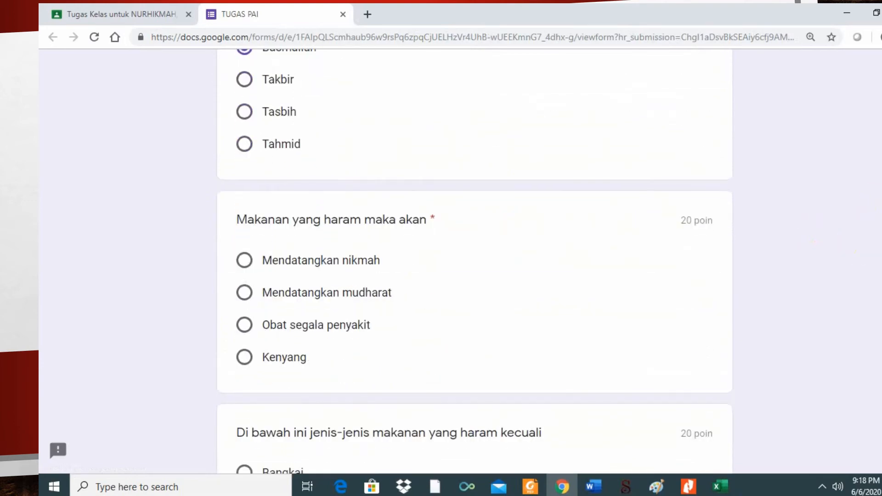
click(245, 293)
scroll(475, 261, down, 5)
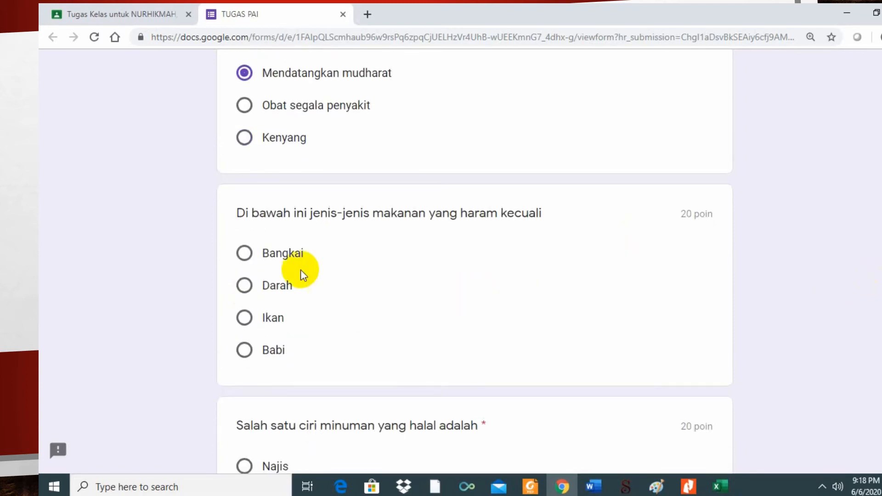
Step: Choose Ikan and Tidak didapat dengan cara mencuri, submit the form, and view the score
click(244, 319)
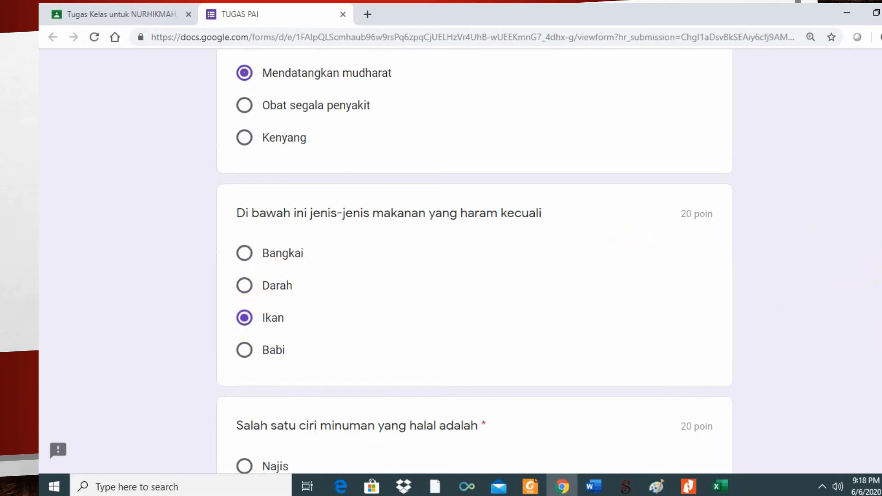
scroll(474, 261, down, 6)
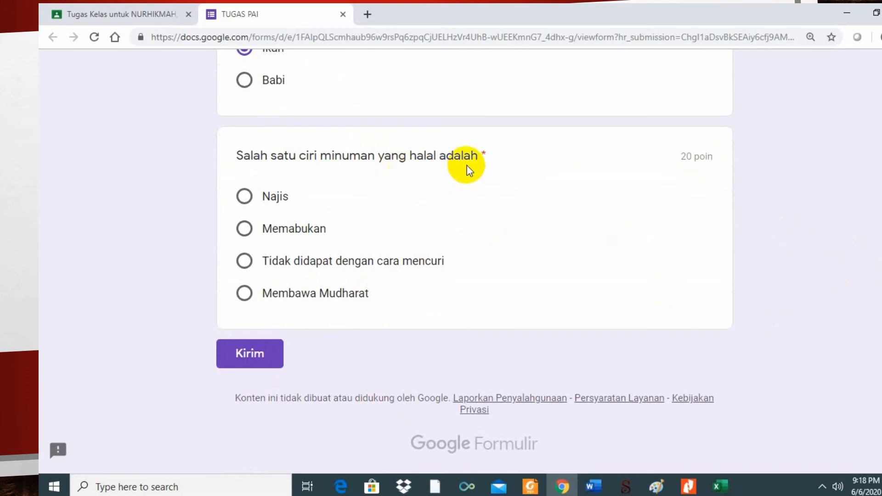
click(247, 262)
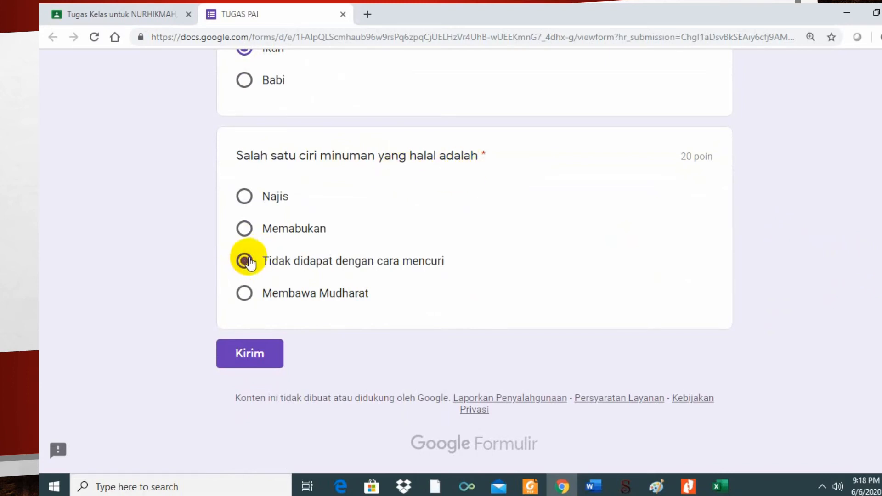
click(274, 363)
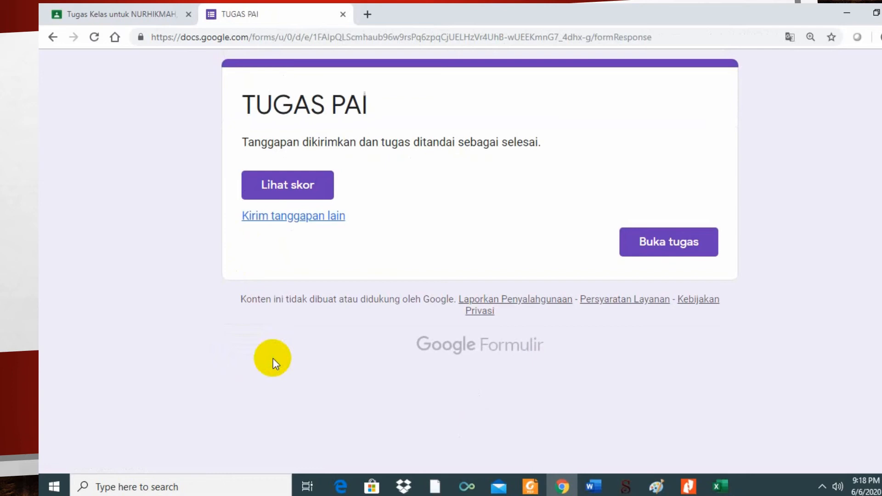
click(315, 189)
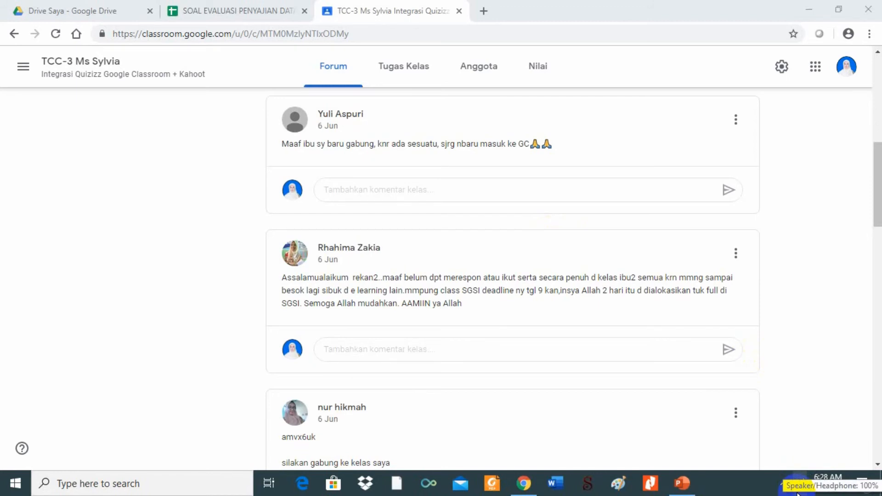
Step: Expand Evaluasi 3 in Tugas Kelas and open its 6 Diberikan student list
click(418, 70)
click(418, 69)
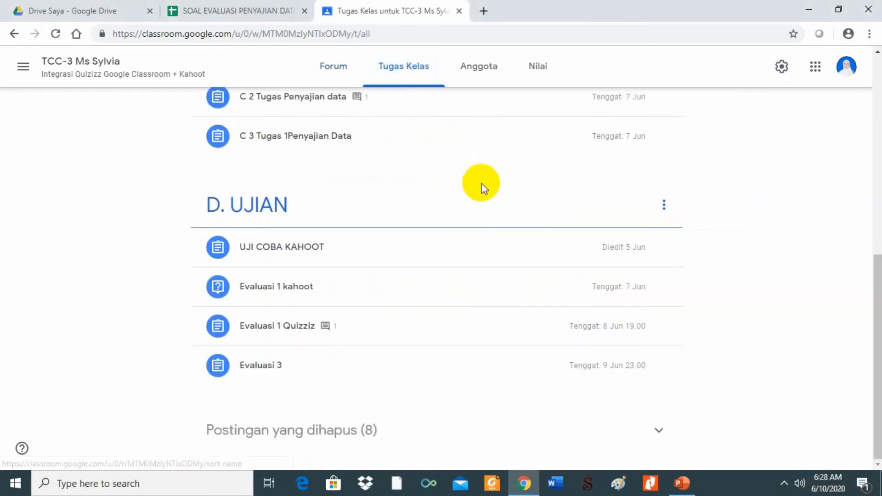
click(412, 378)
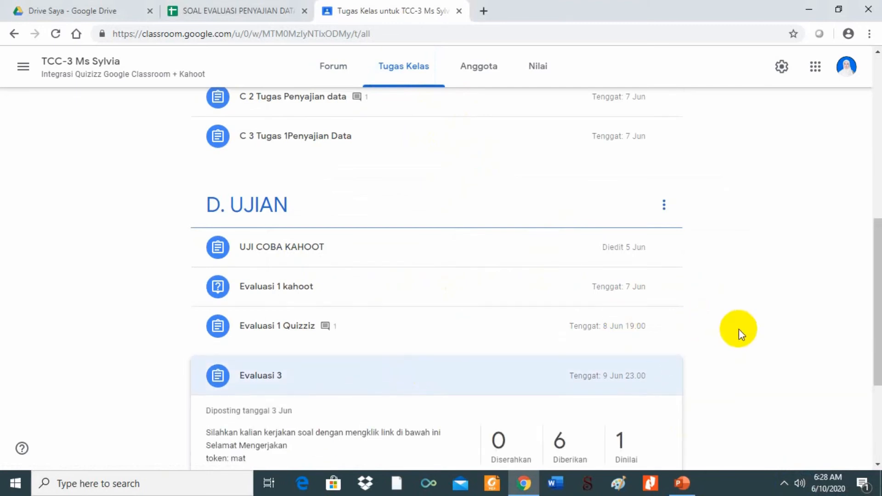
drag(872, 325, 874, 370)
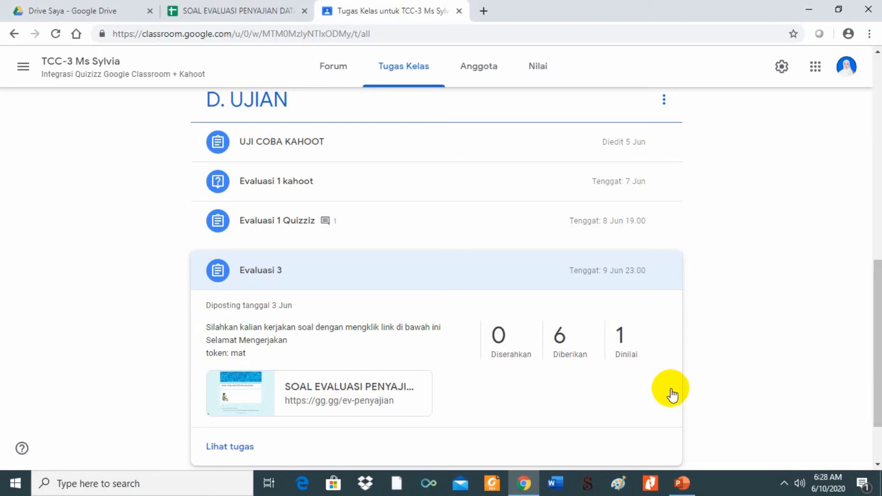
click(578, 356)
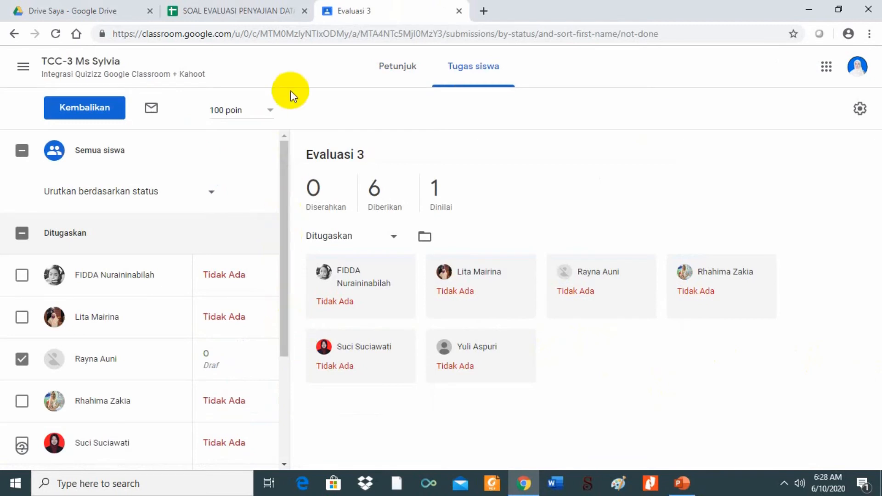
Step: Check scores in the SOAL EVALUASI sheet, then open the 0-draft student's Evaluasi 3 grade box
click(279, 14)
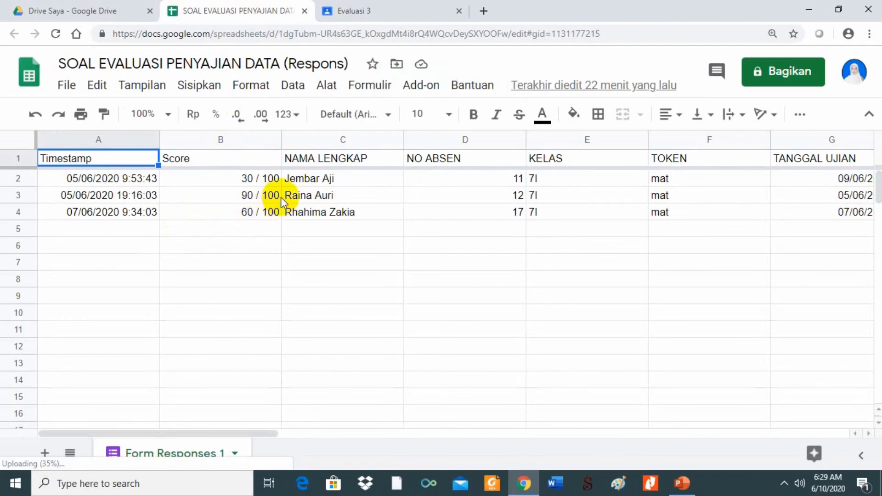
click(417, 18)
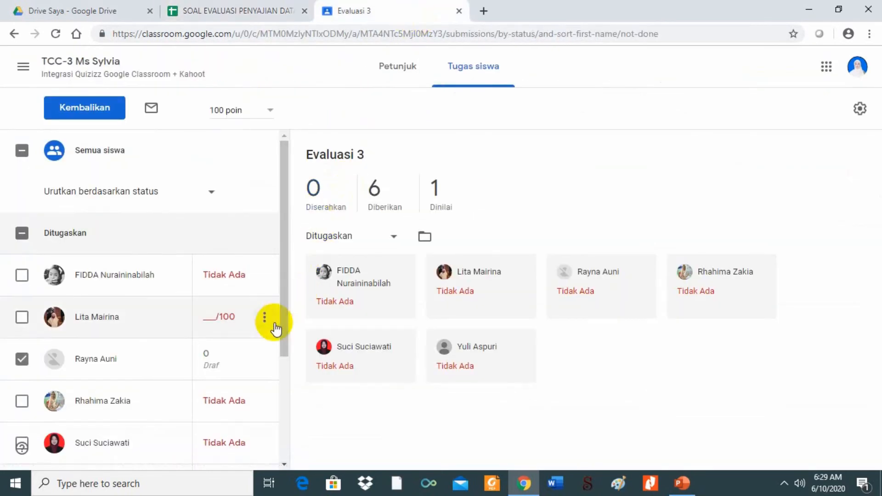
click(198, 355)
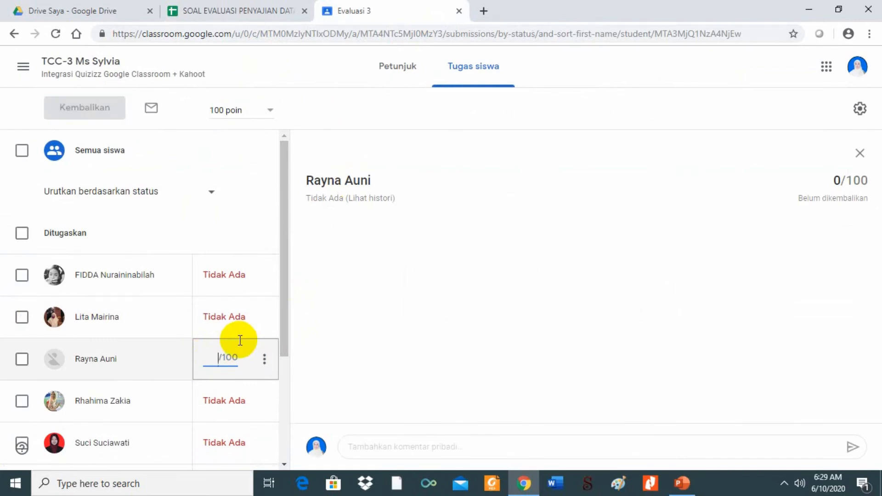
Step: Grade the student 90/100 and return the work with the private comment 'bagus'
text(90)
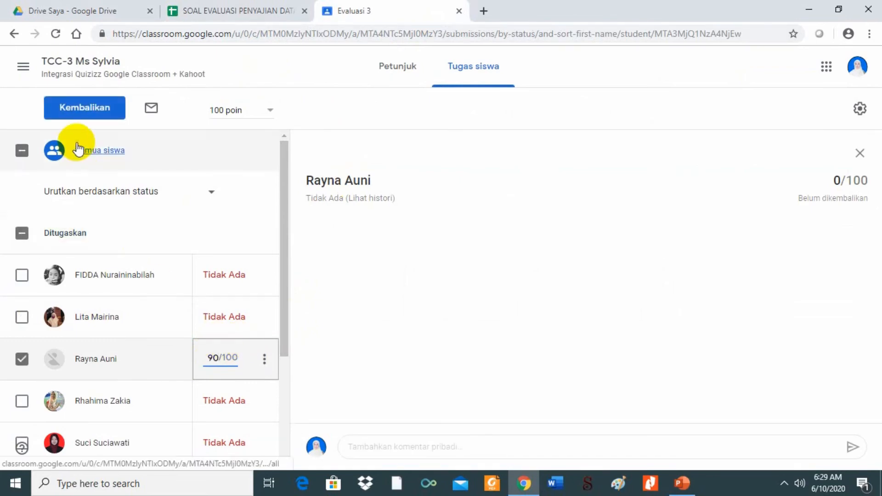
click(90, 117)
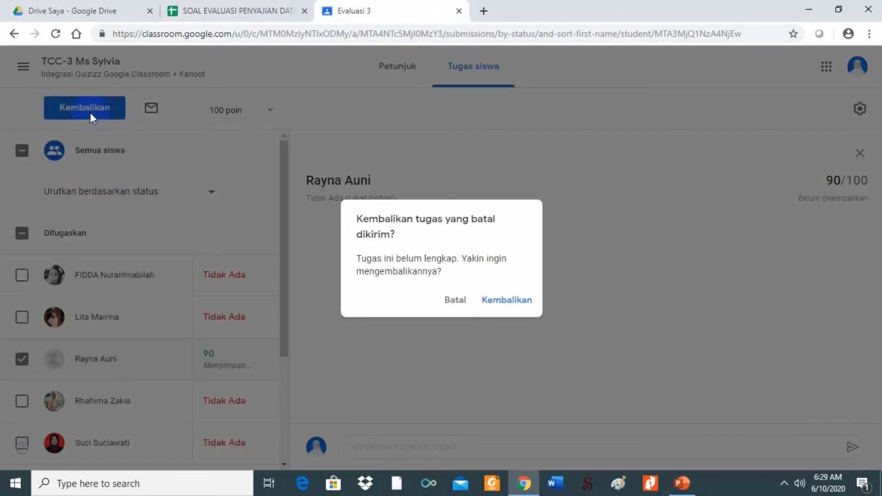
click(508, 300)
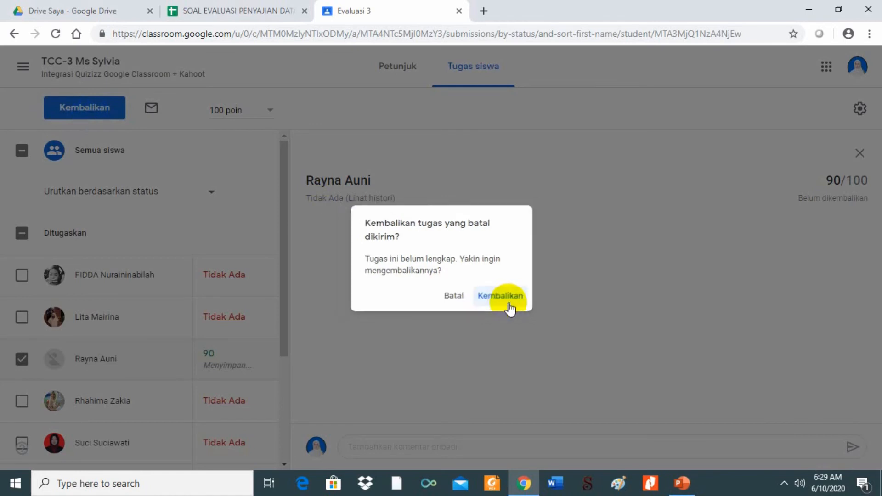
click(477, 297)
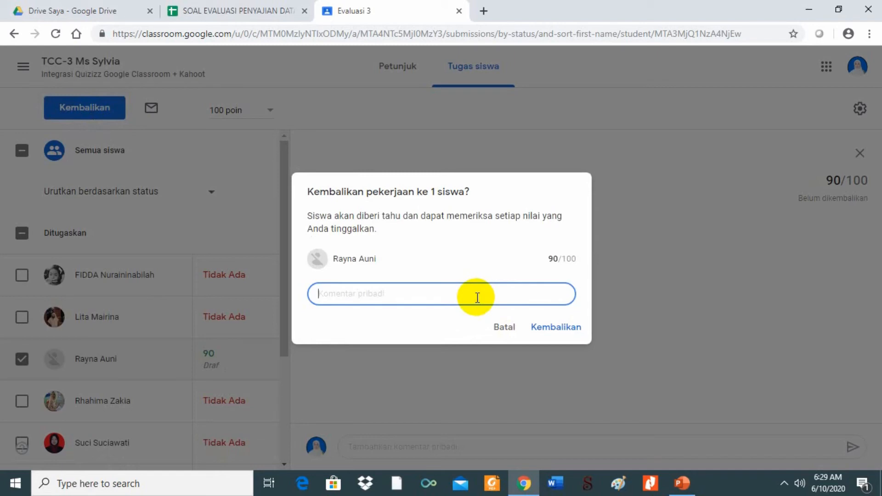
text(bagus)
click(567, 326)
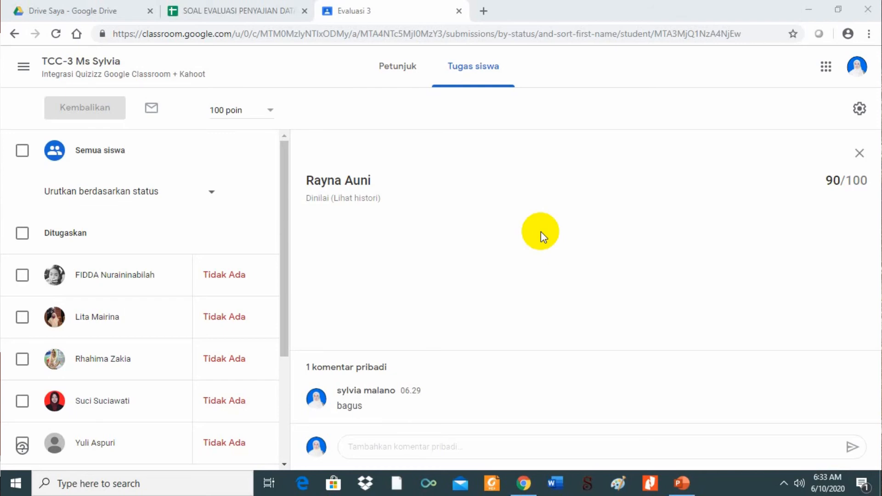
Step: Enter a grade of 60/100 for the third student, matching the responses sheet score
click(262, 11)
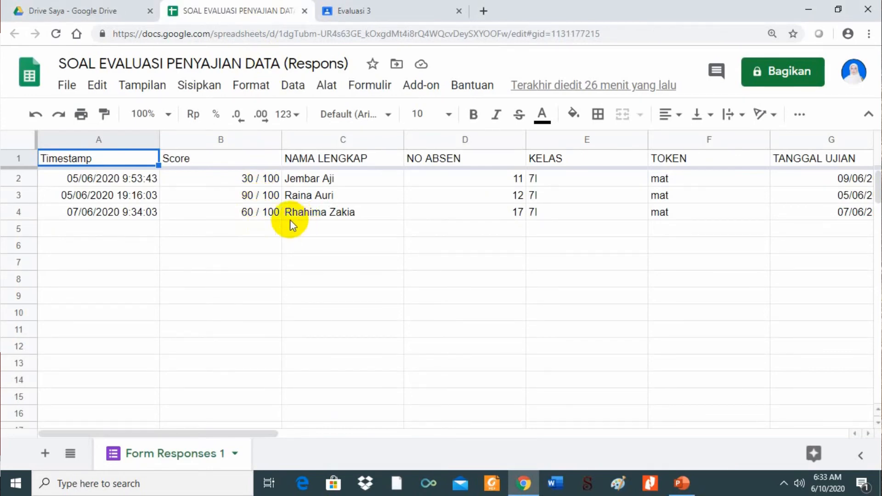
click(437, 19)
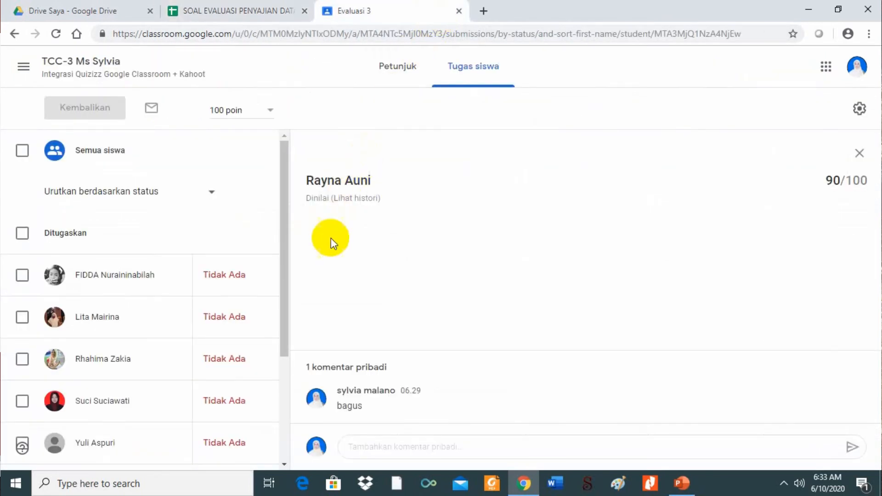
click(211, 358)
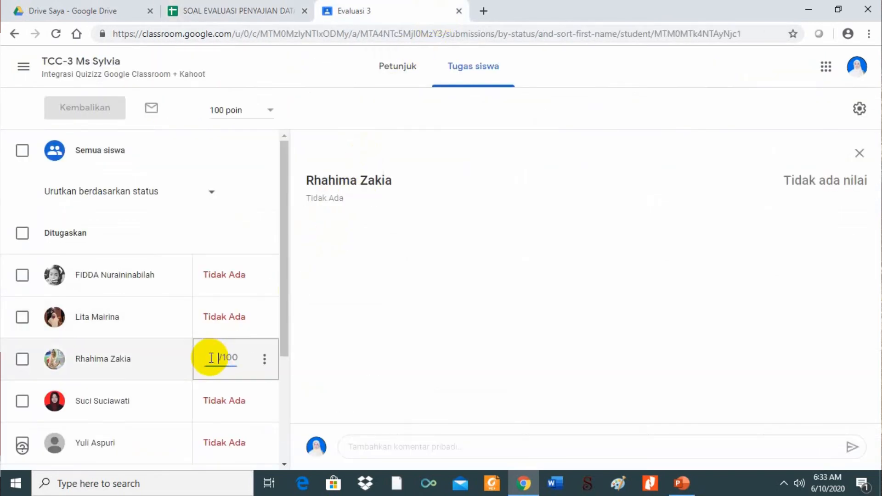
text(60)
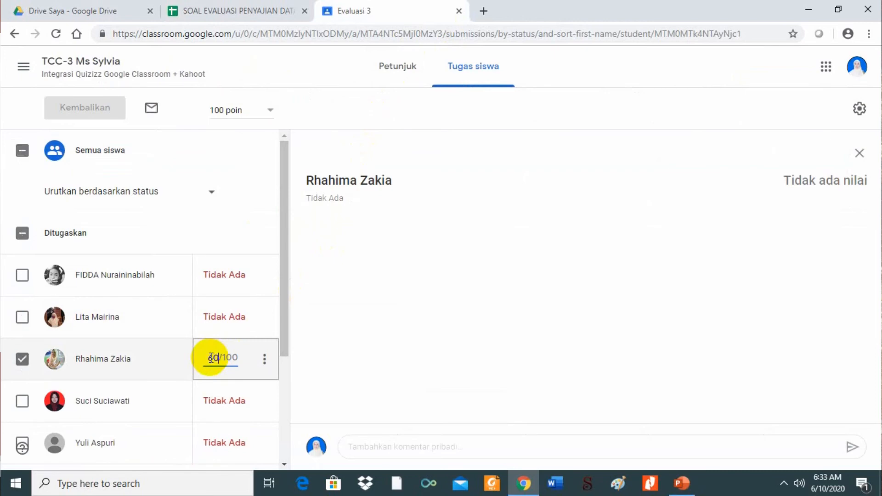
click(473, 316)
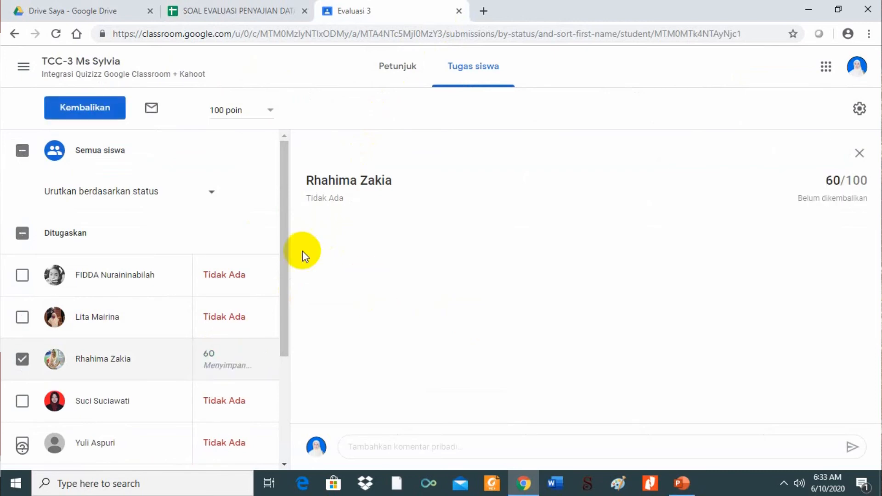
Step: Return the incomplete 60/100 work anyway, attaching the private comment 'Semangat'
click(91, 114)
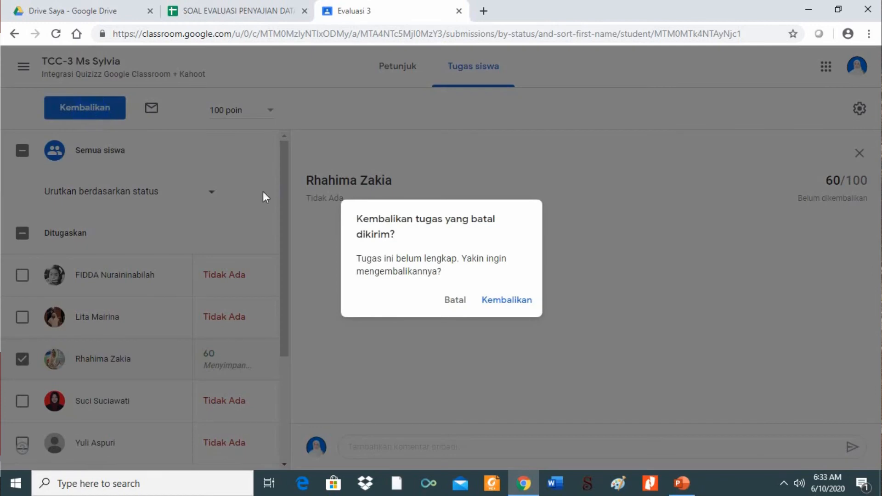
click(507, 300)
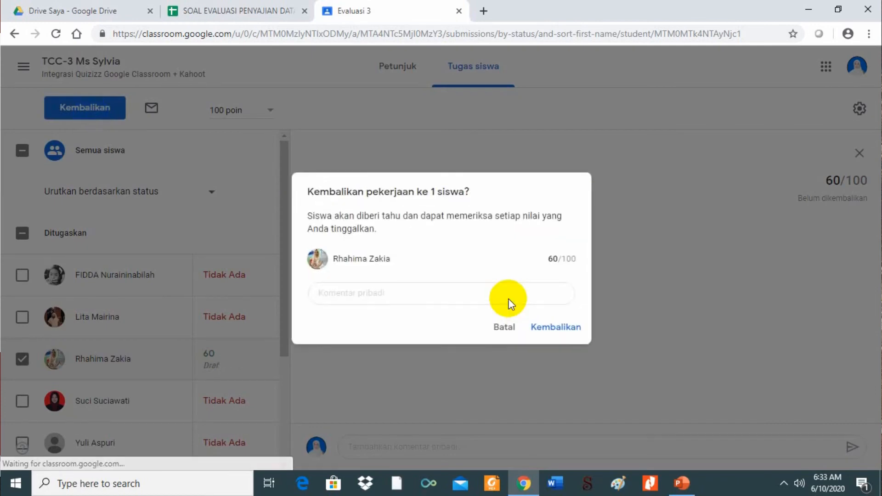
click(476, 297)
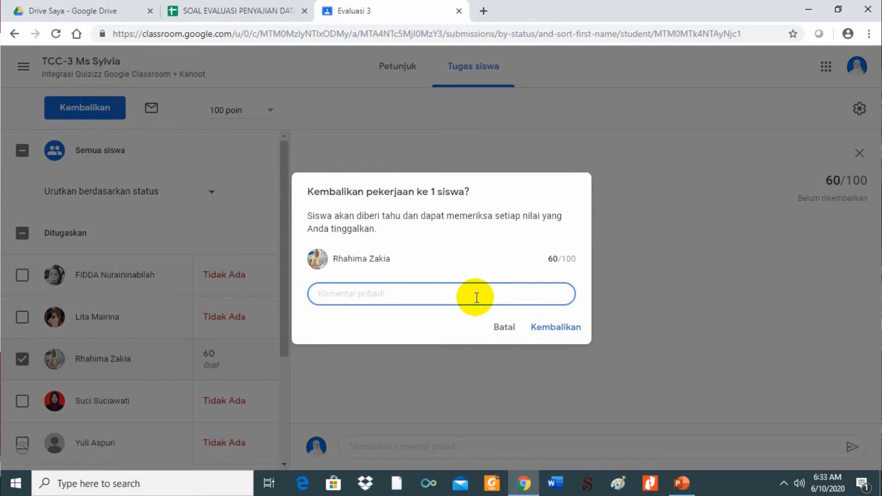
text(Semangat)
click(568, 332)
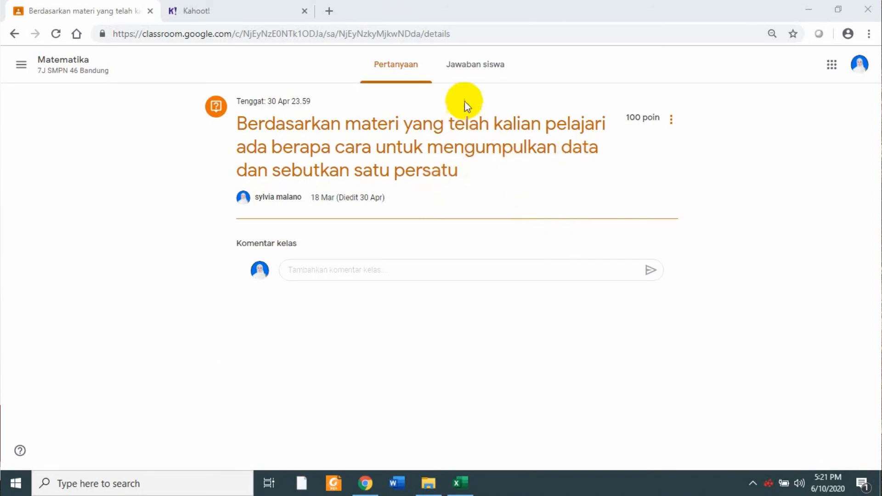
Step: Open the data-collection question's Jawaban siswa list and one full-marks student's answer and grade options
click(486, 71)
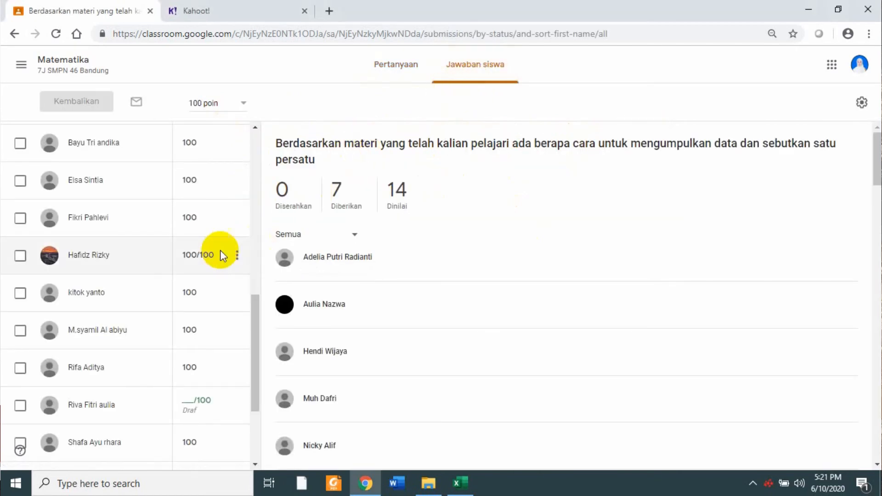
click(88, 258)
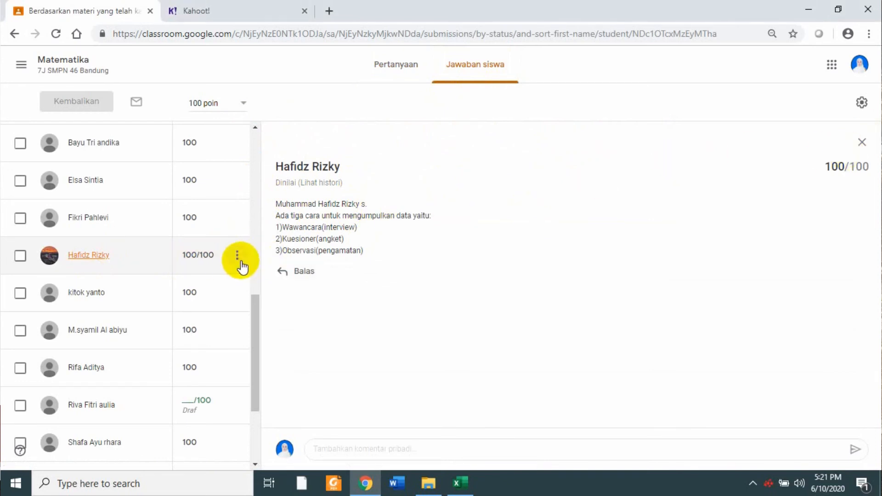
click(238, 257)
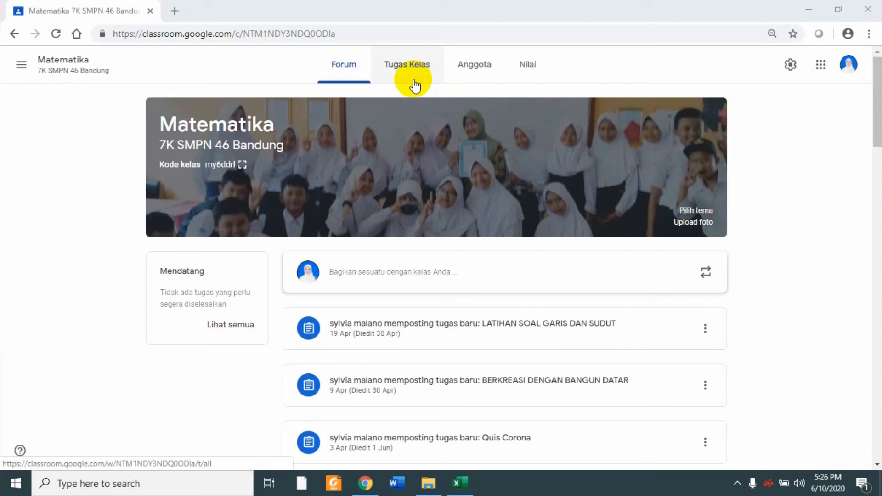
Step: Open the last student's Penyajian data submission and its attached .docx document
click(414, 82)
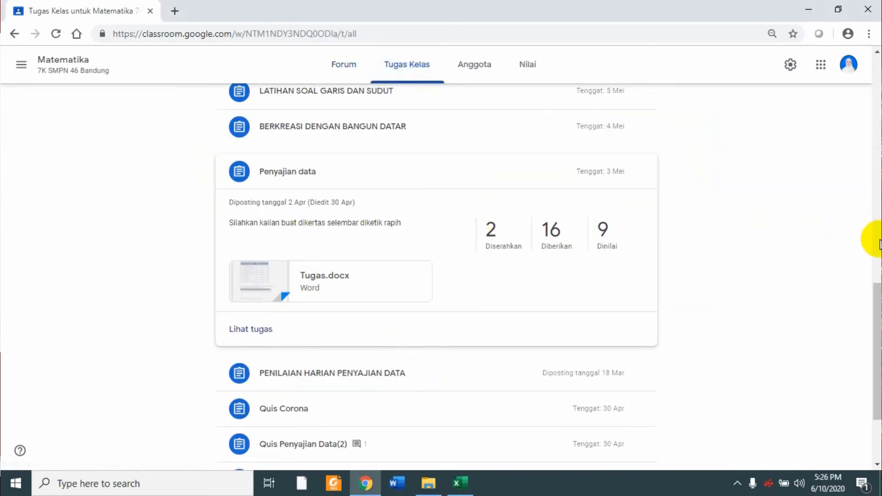
click(557, 241)
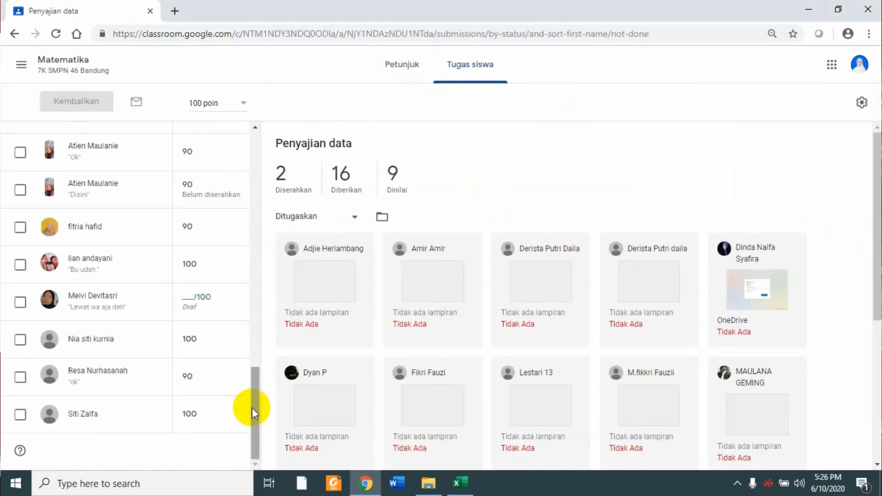
drag(252, 407, 245, 460)
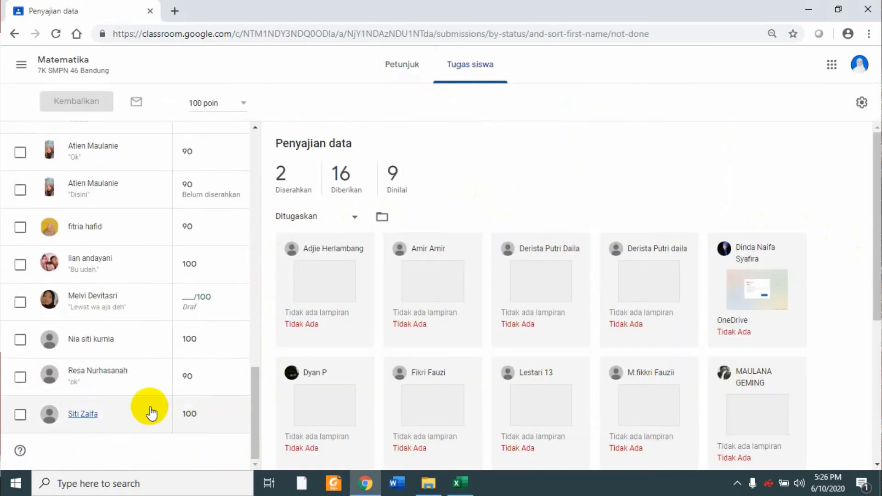
click(108, 405)
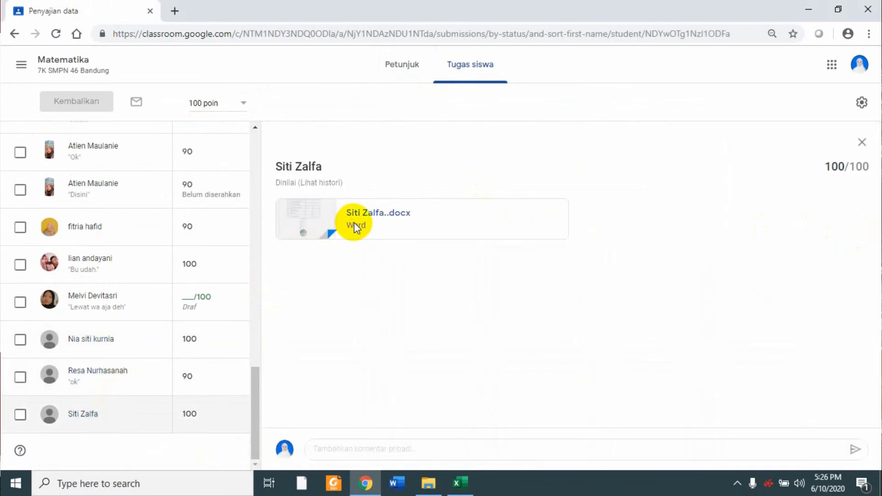
click(356, 227)
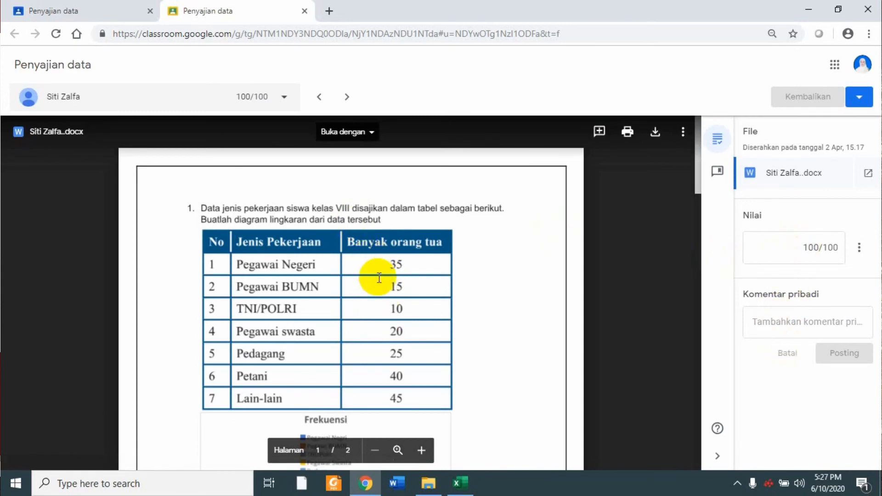
Step: Add the comment 'OK' on the document's instruction text from 'disajikan' to 'dari'
click(622, 134)
click(598, 132)
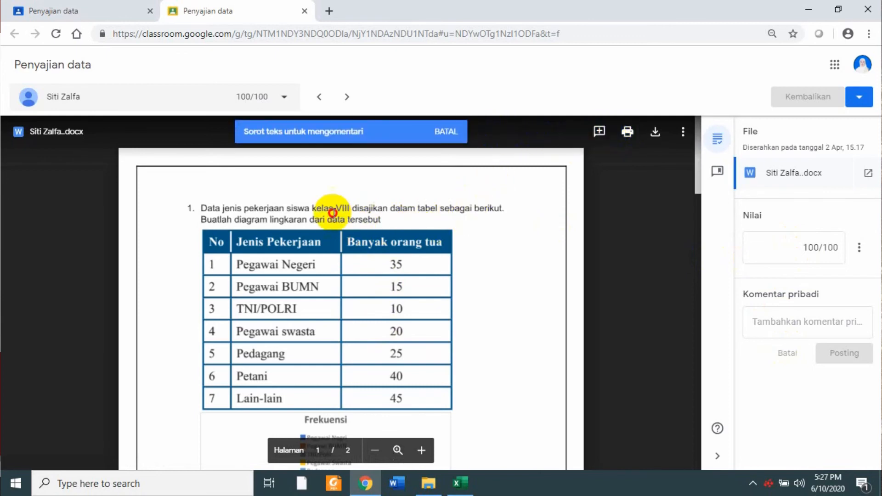
drag(353, 210, 323, 215)
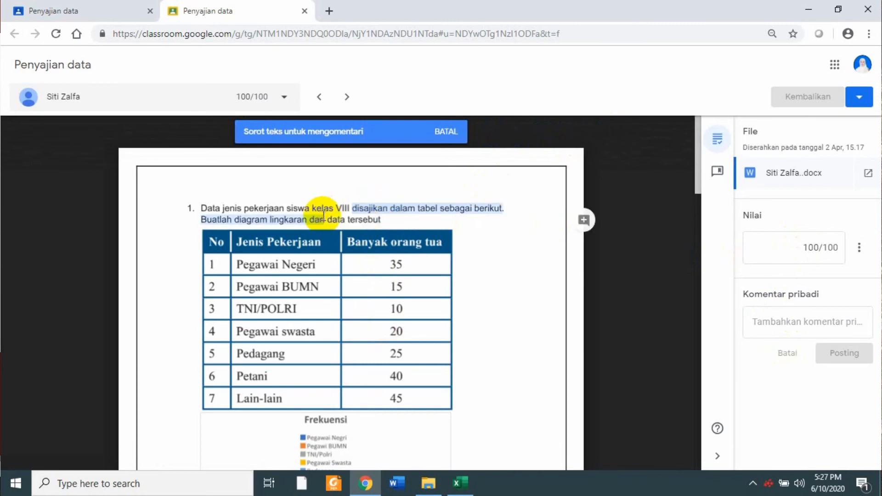
click(577, 221)
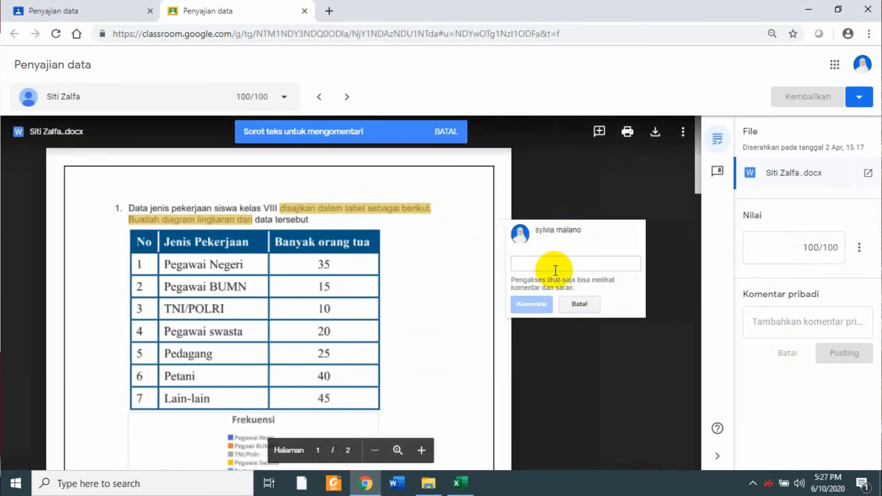
text(O)
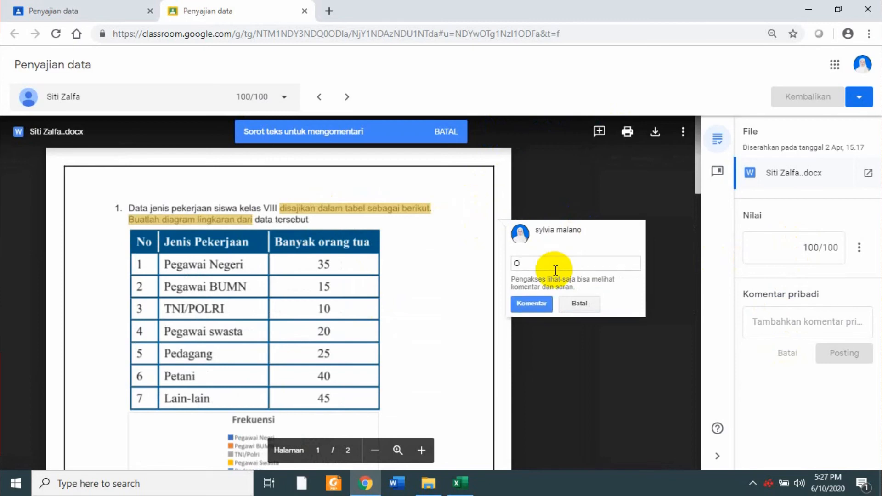
text(K)
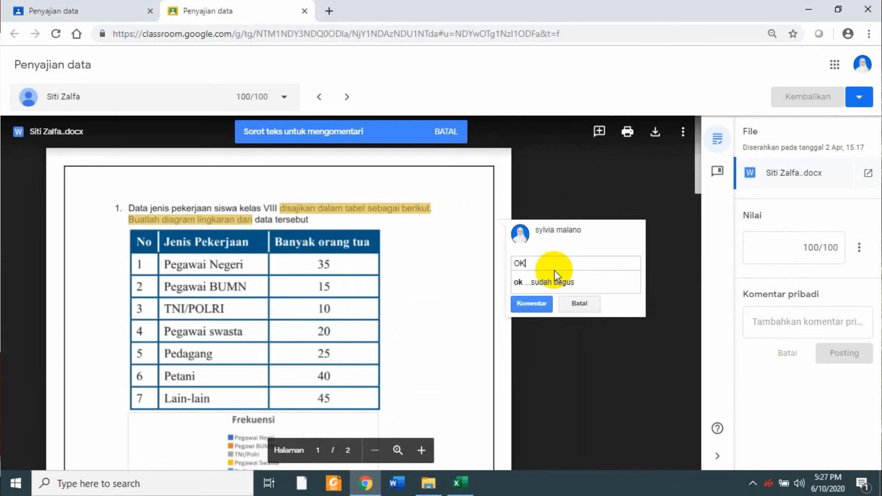
click(528, 306)
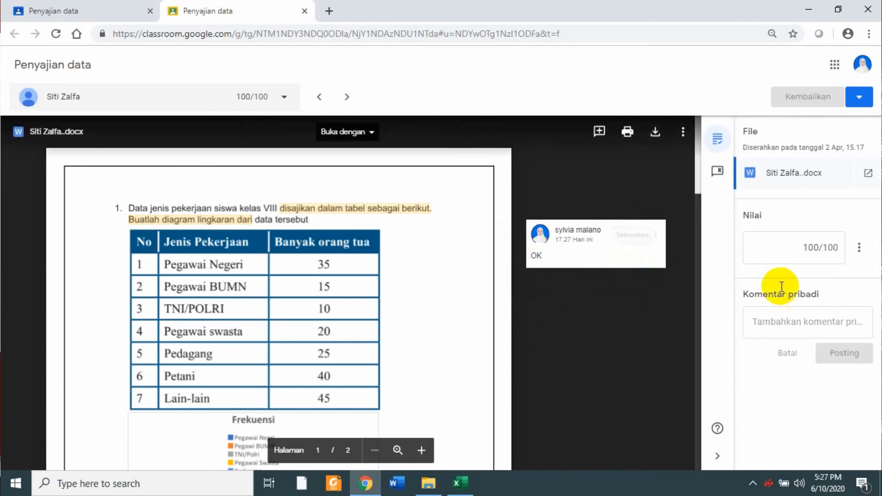
Step: Post the private comment 'sudah bagus' on the submission
click(810, 328)
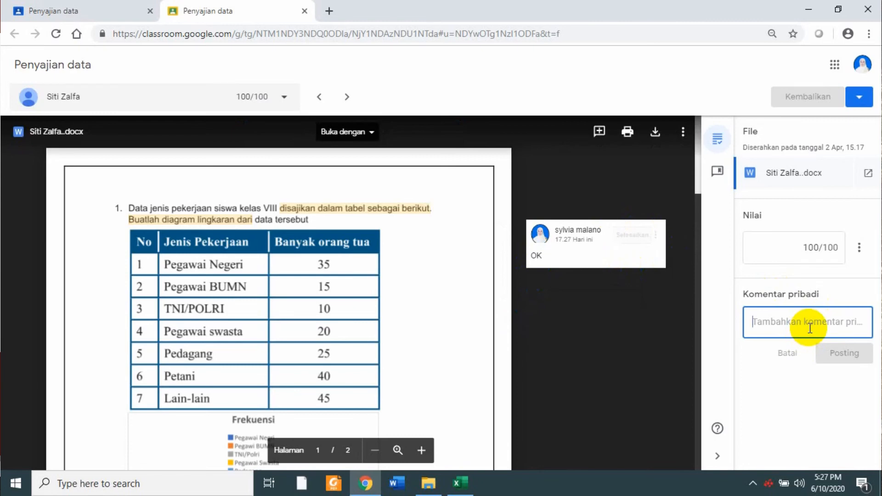
text(sudah)
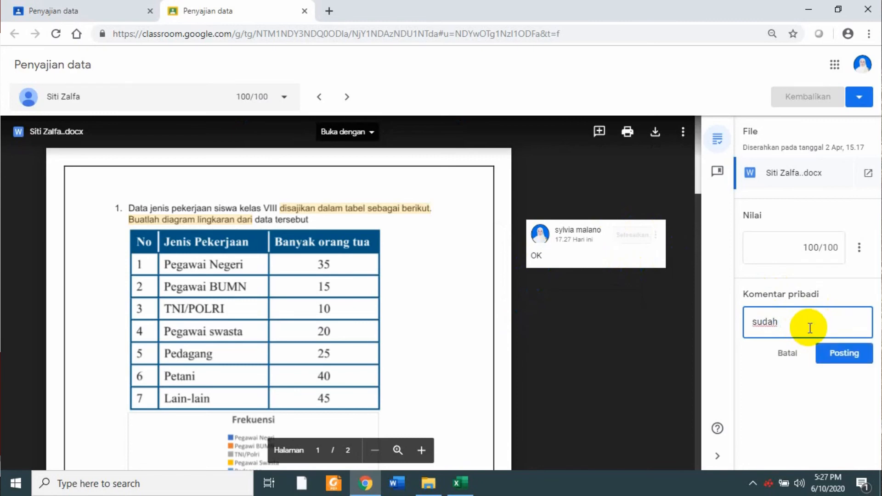
text( bagus)
click(864, 355)
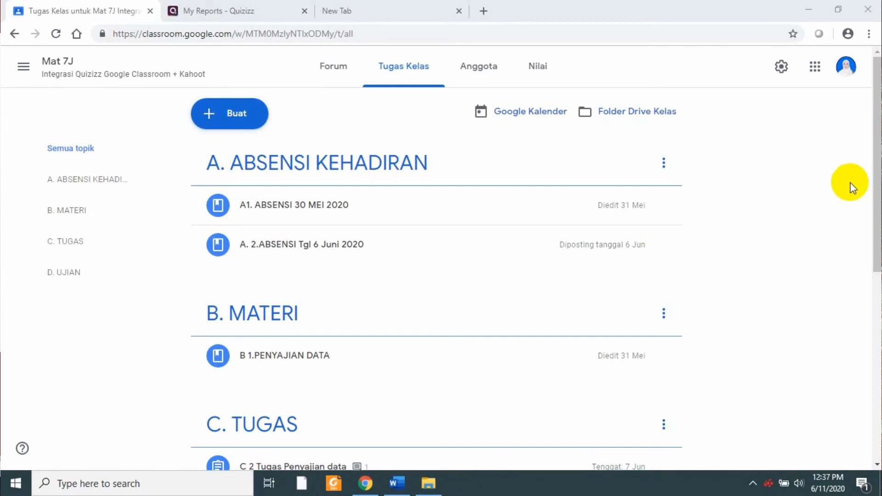
Step: Expand Ujian 1 Quizziz under D. UJIAN and open its 5 graded submissions
click(416, 72)
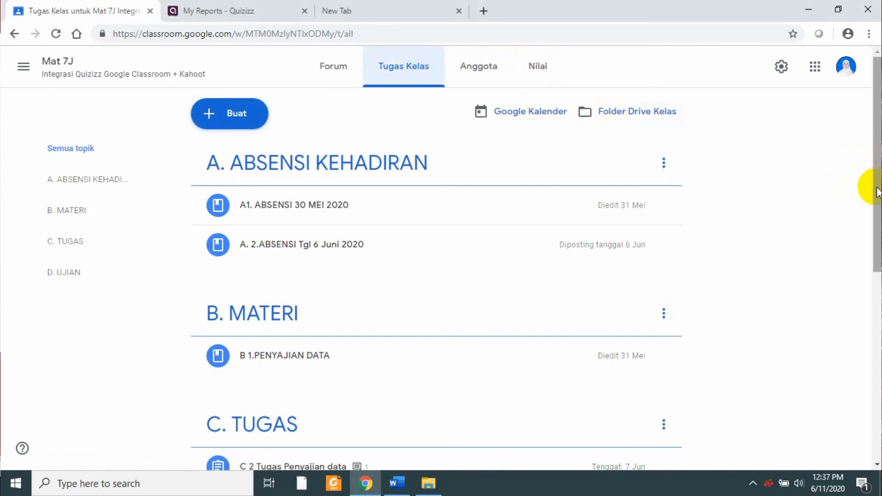
drag(869, 187, 860, 356)
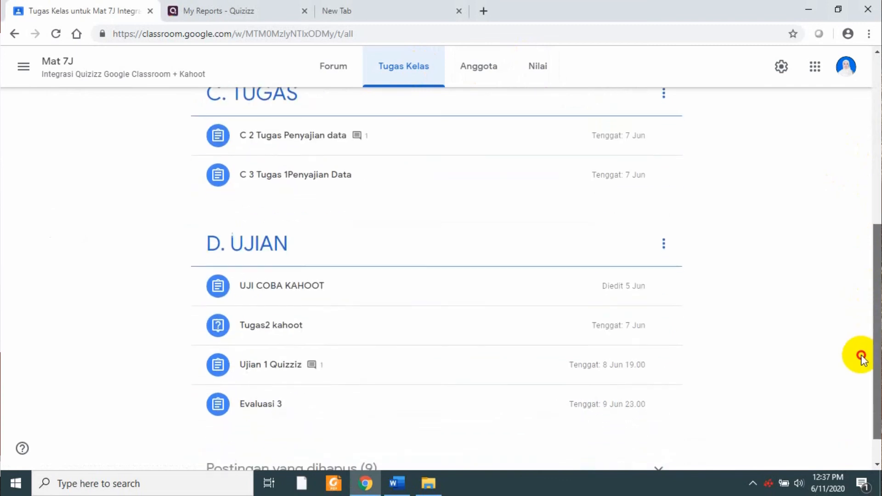
click(475, 374)
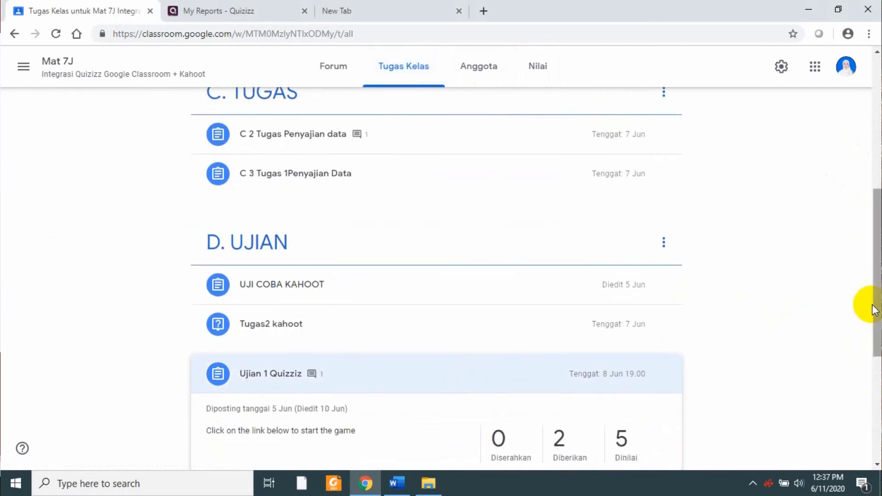
drag(871, 306, 868, 388)
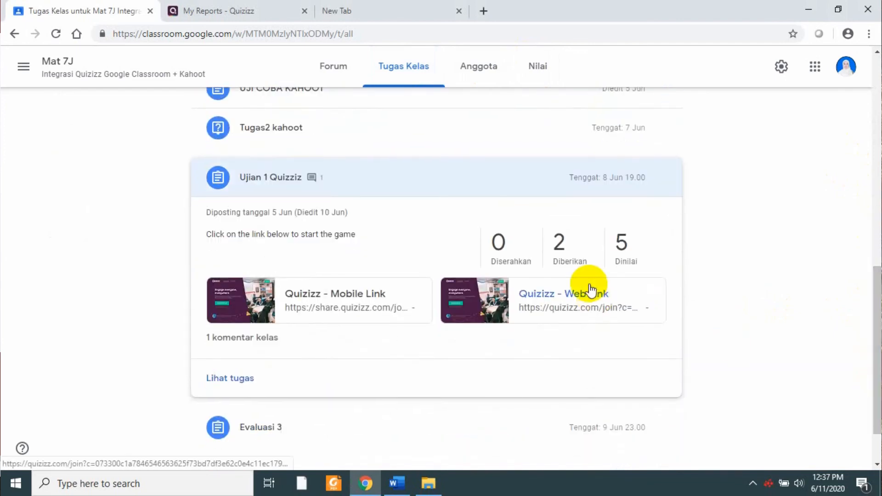
click(622, 250)
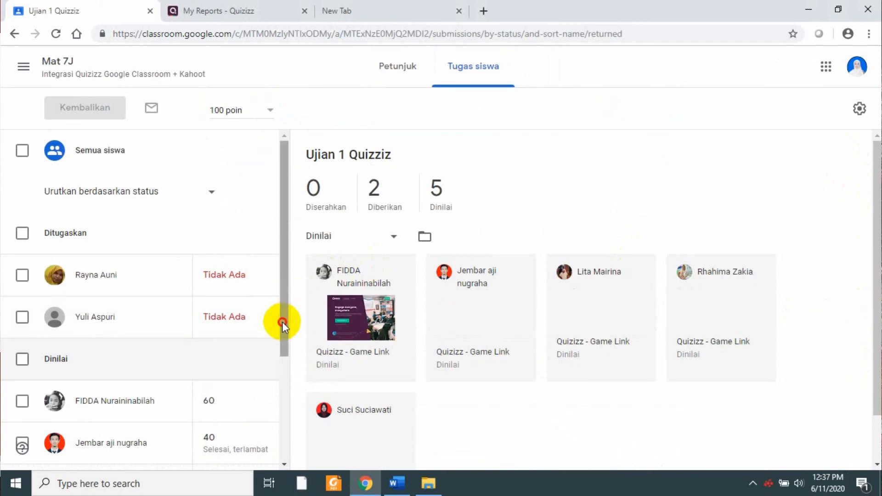
drag(282, 322, 274, 426)
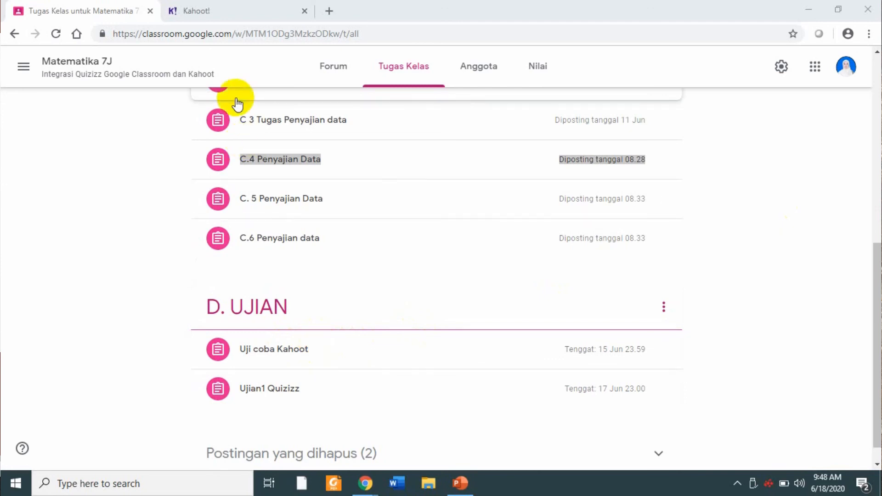
Step: Show the Tugas2 Kahoot report's Players table with the 7 players' ranks, correct answers and scores
click(238, 16)
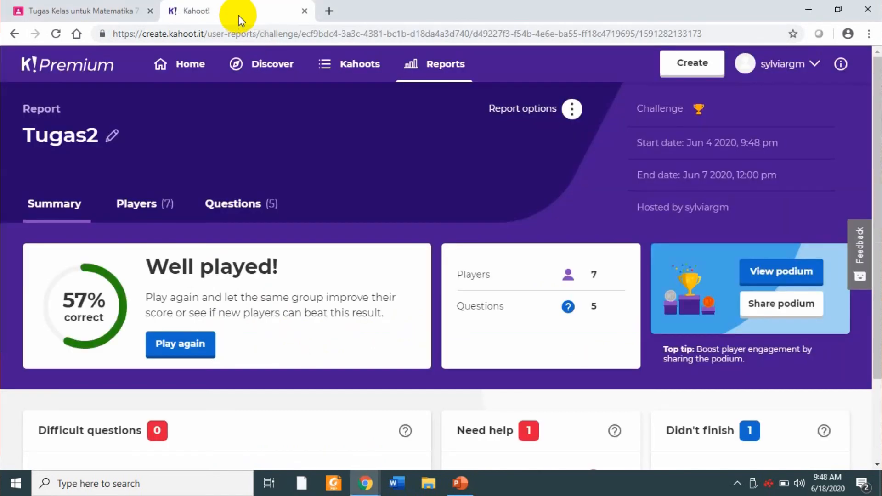
click(140, 205)
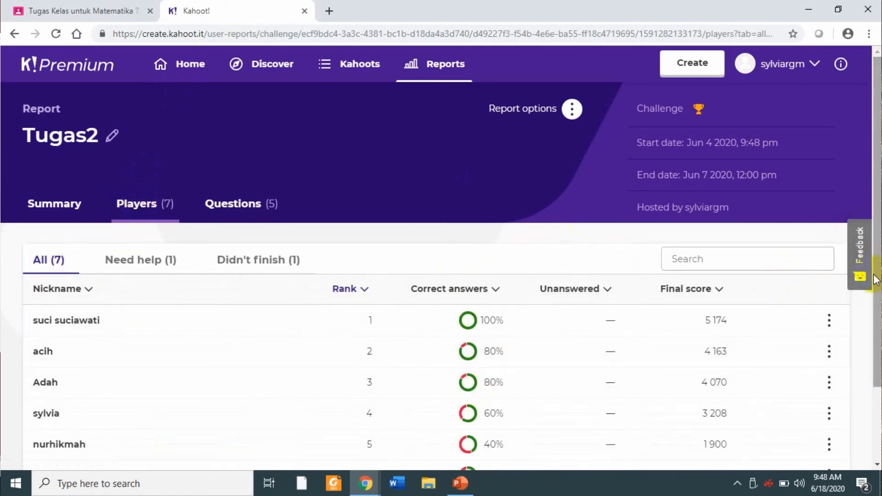
drag(877, 261, 868, 360)
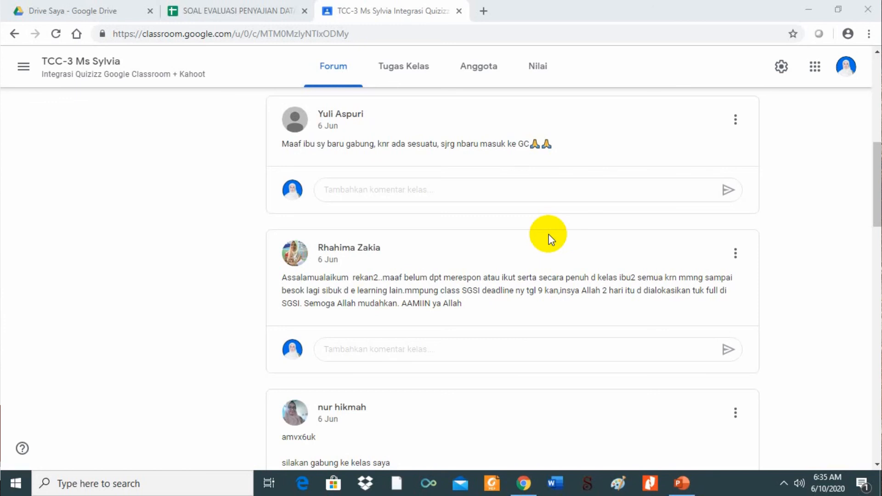
Step: Scroll through all students' grades on the Nilai tab, then go back to Tugas Kelas
click(538, 77)
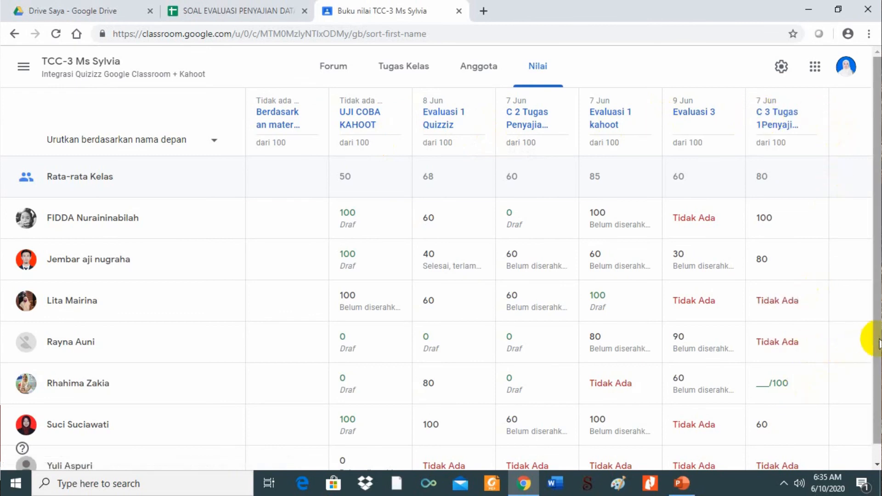
scroll(872, 361, down, 1)
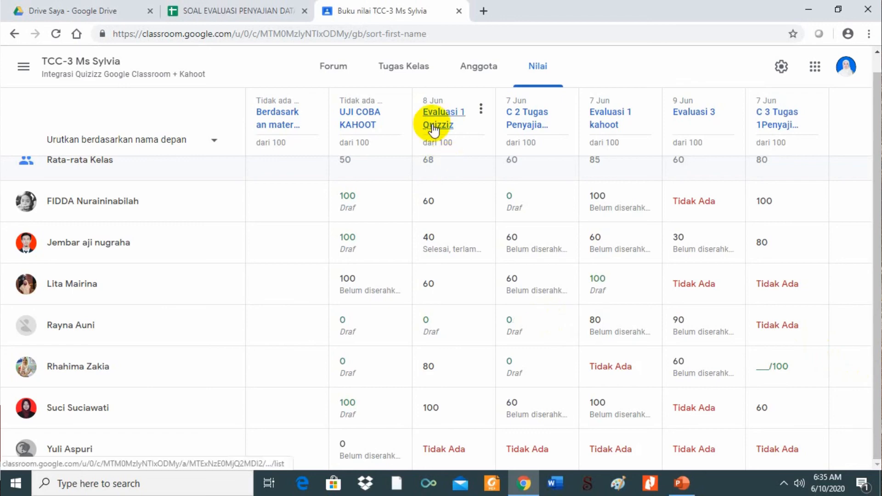
click(413, 69)
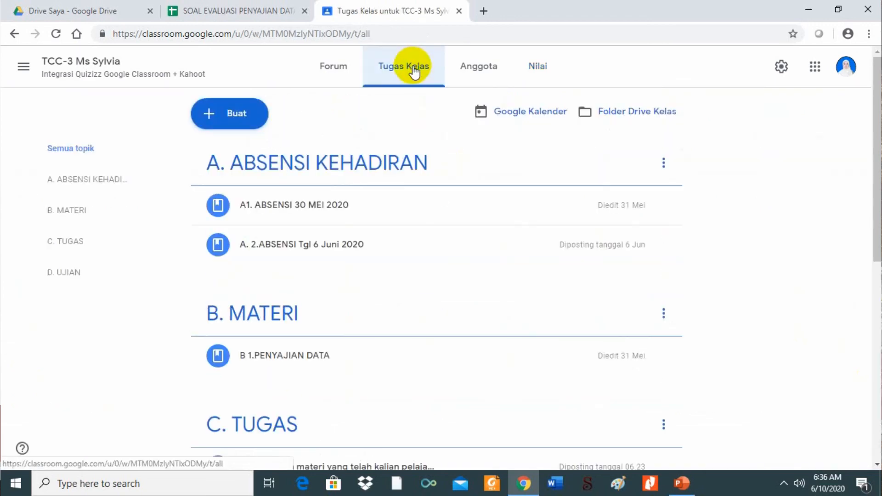
Step: From the 3 graded submissions of C 2 Tugas Penyajian data, copy all grades to Google Sheets
drag(868, 190, 875, 272)
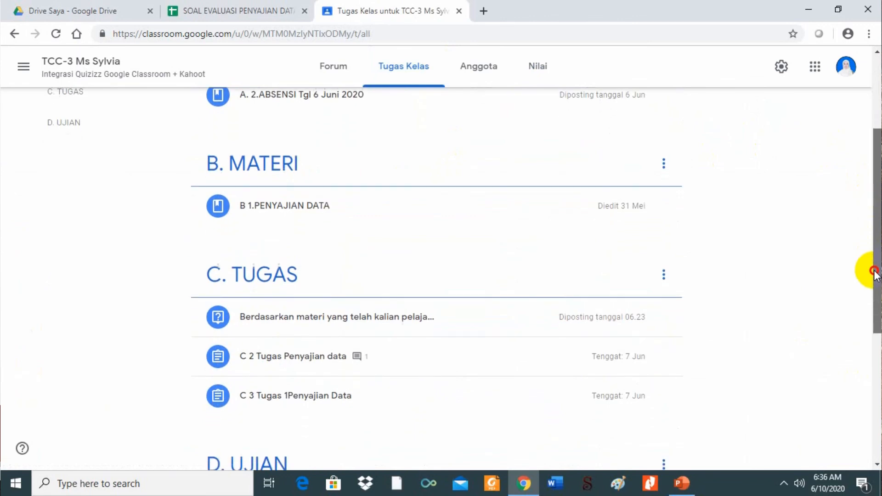
click(624, 358)
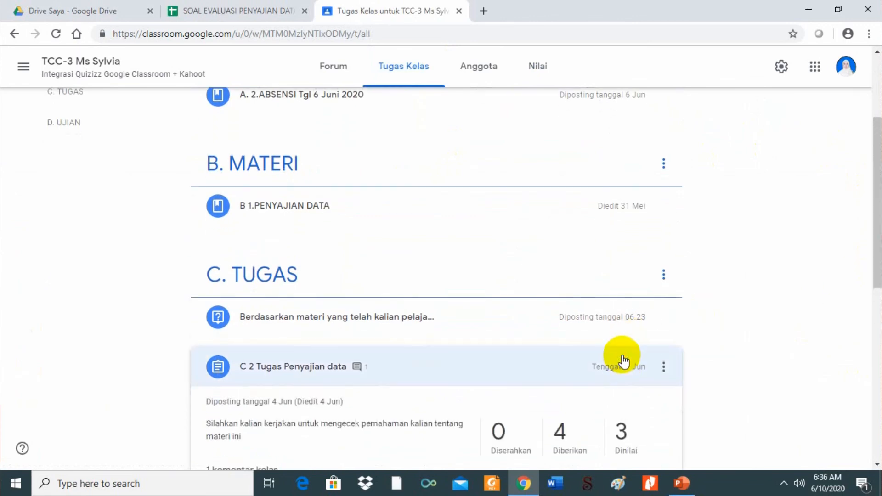
click(617, 429)
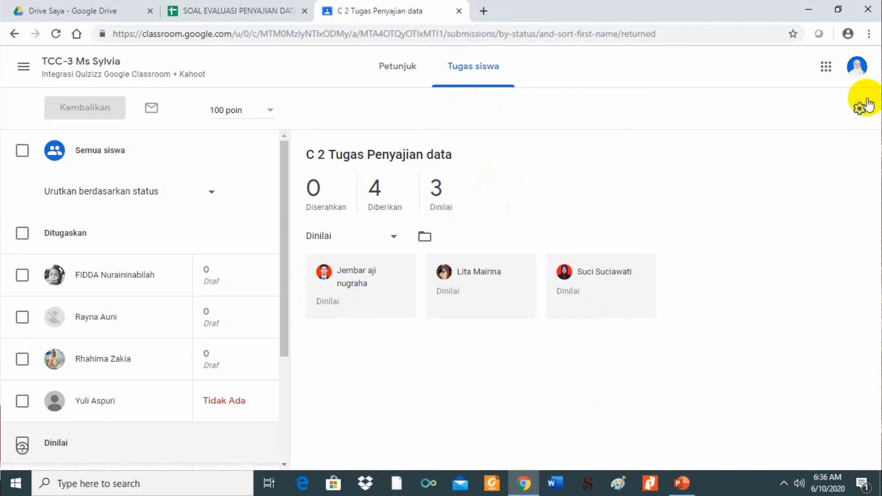
click(860, 110)
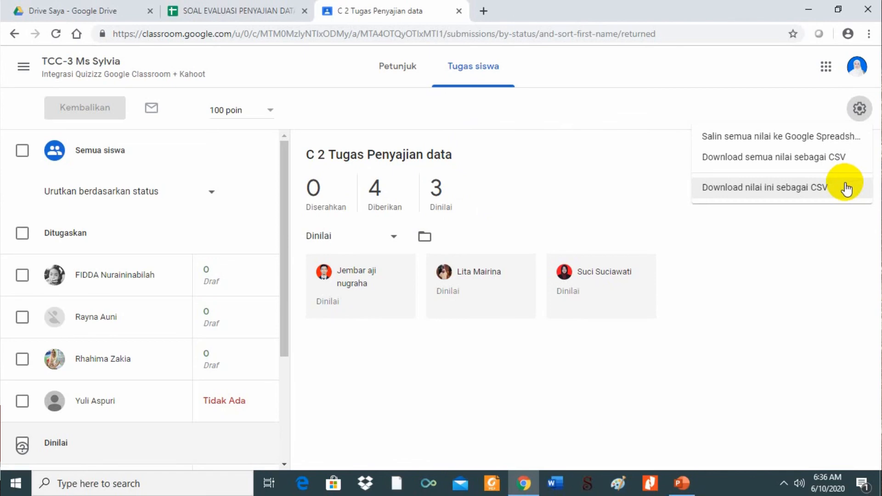
click(837, 138)
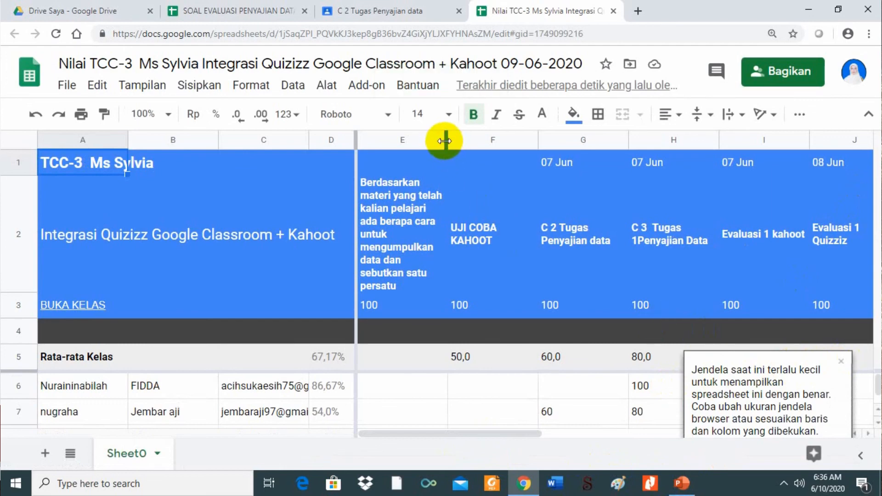
Step: Narrow each of the assignment columns E, F, G, H and I to fit their headers
drag(448, 143, 434, 141)
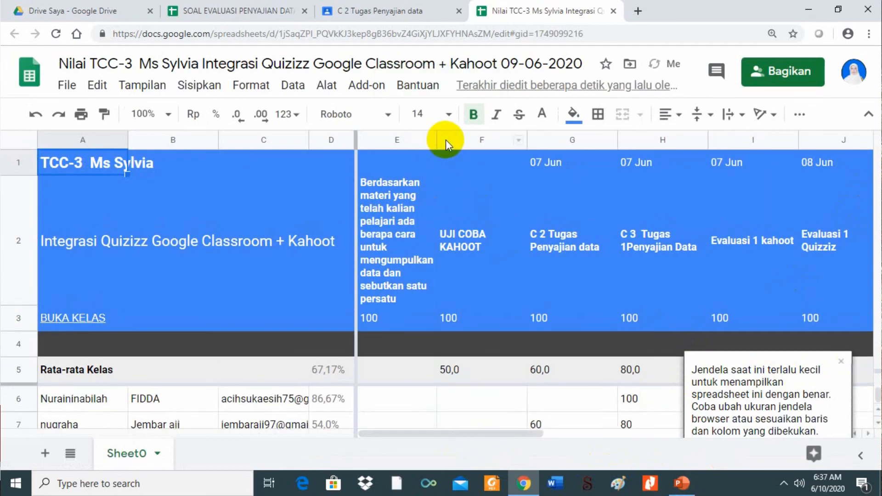
drag(526, 139, 500, 143)
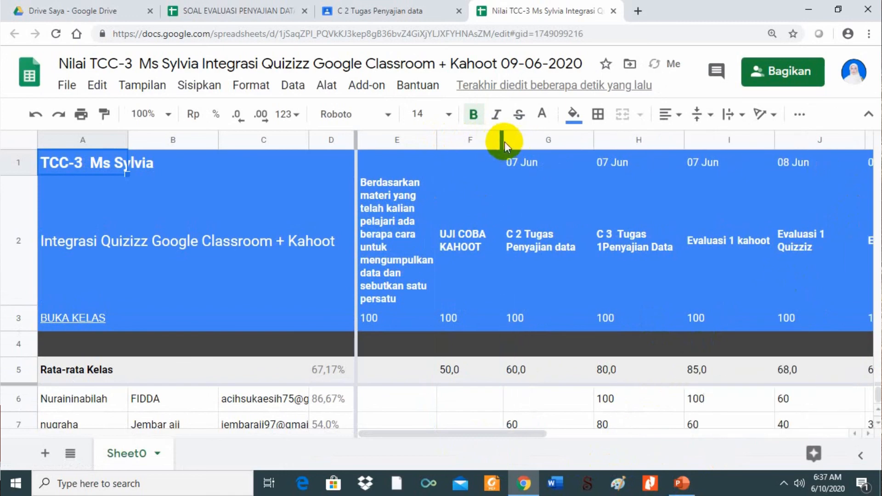
drag(593, 139, 575, 141)
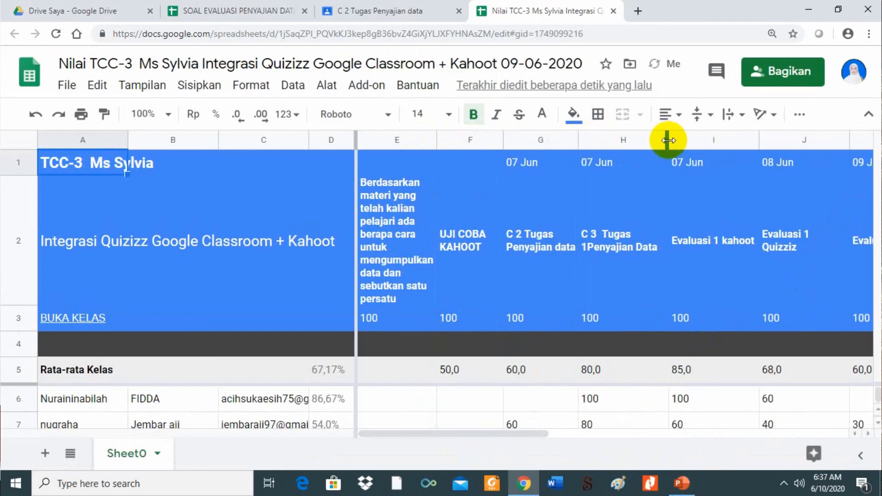
drag(666, 140, 656, 140)
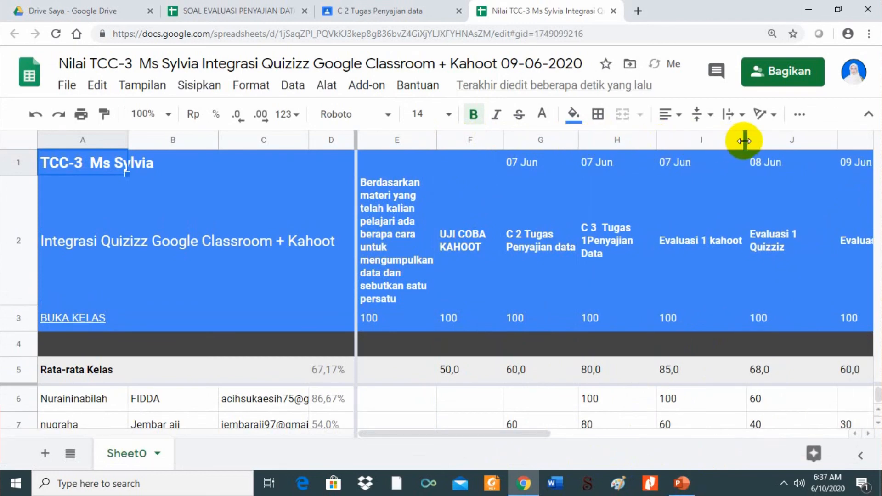
drag(744, 141, 733, 141)
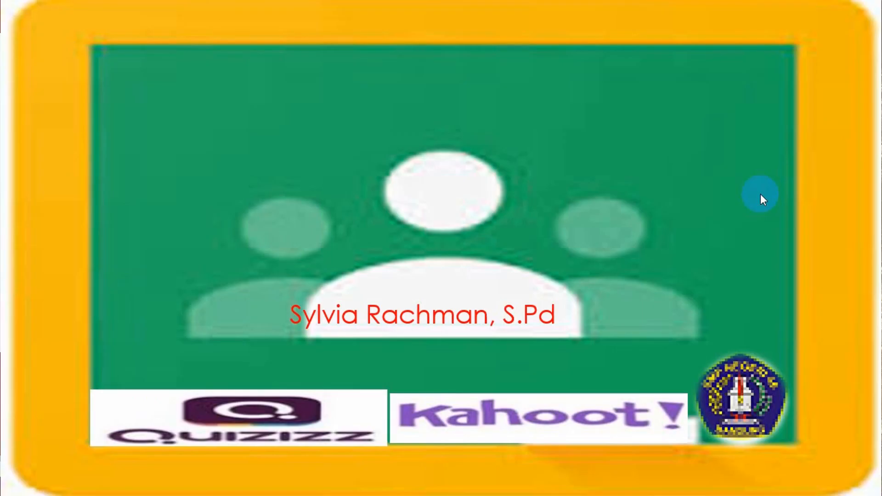